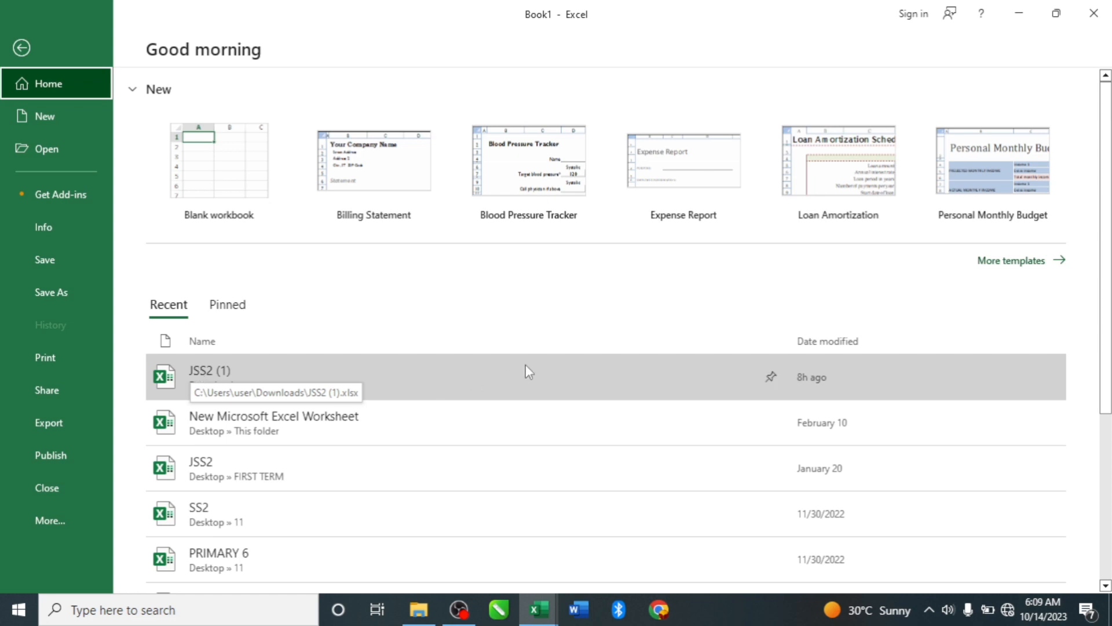
- Pin the JSS2 (1) workbook from the recent files and show the pinned workbooks
left_click(772, 378)
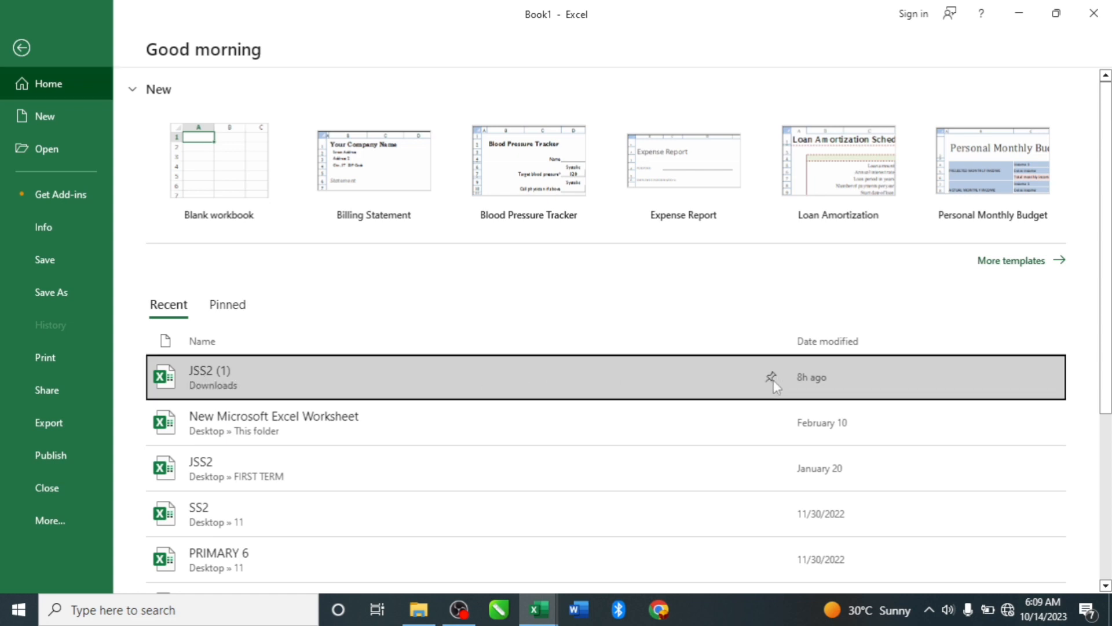
scroll(773, 380, "down", 4)
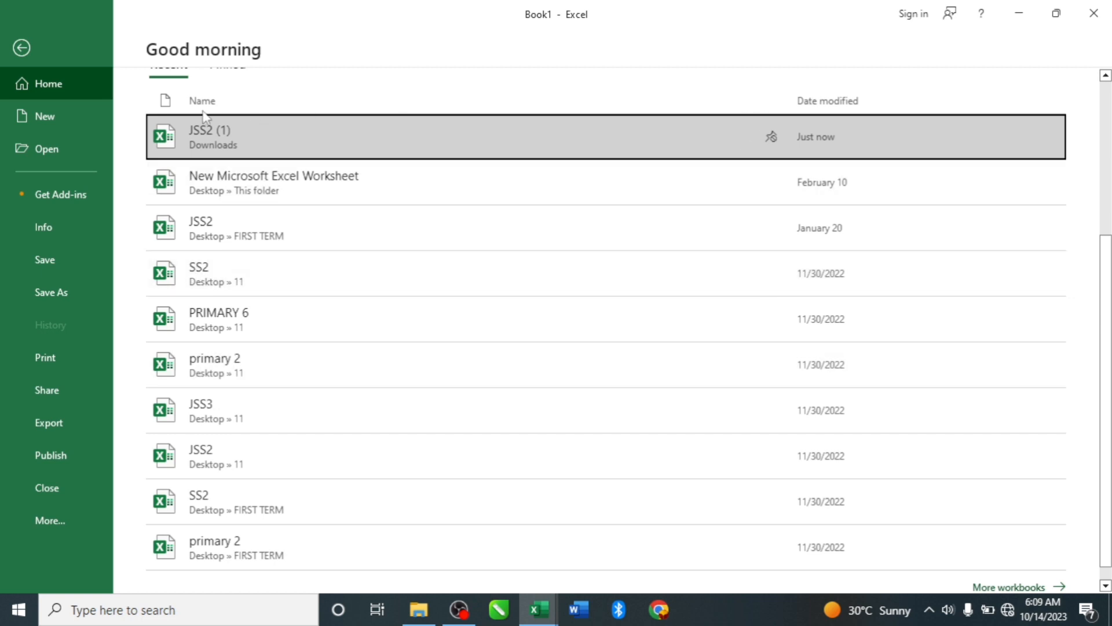
scroll(637, 242, "up", 1)
scroll(636, 242, "up", 1)
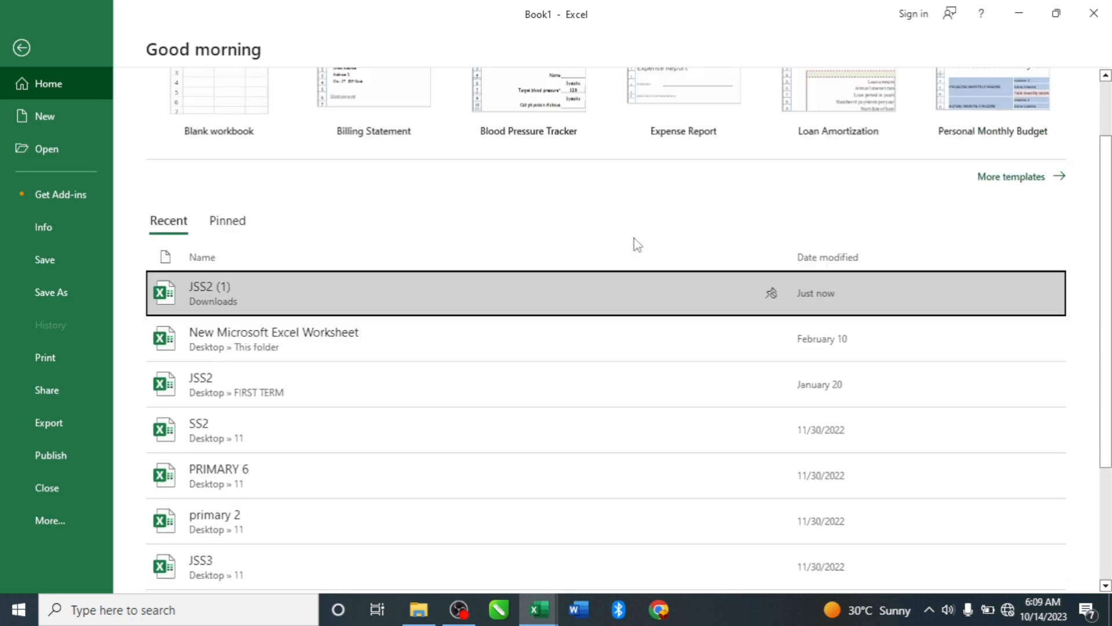
left_click(241, 225)
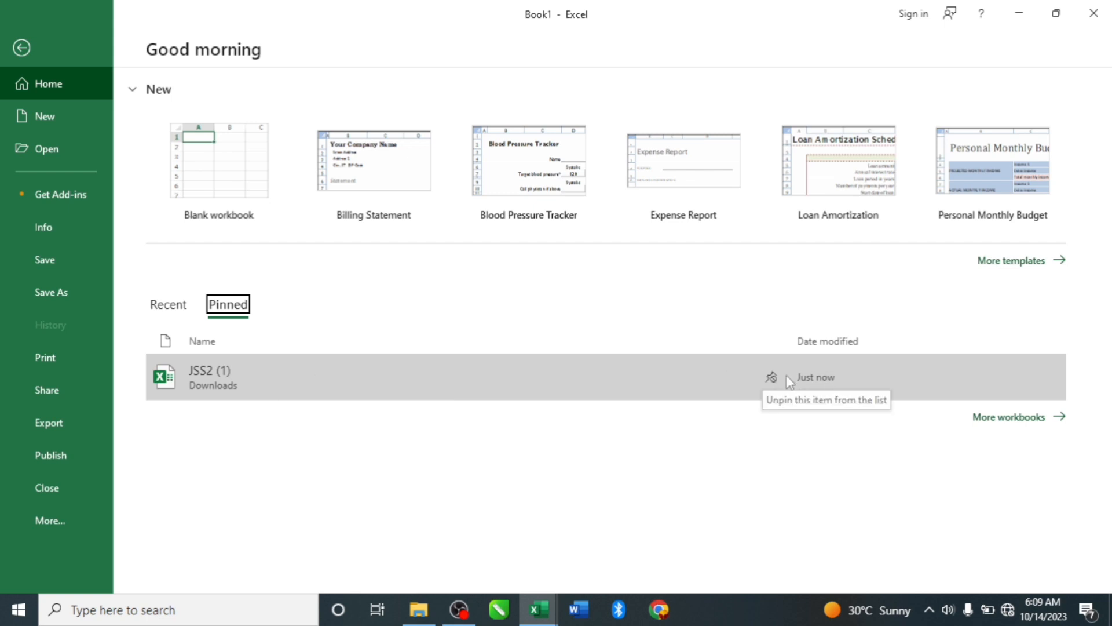
- Unpin the JSS2 (1) workbook and return to the list of recent workbooks
left_click(771, 378)
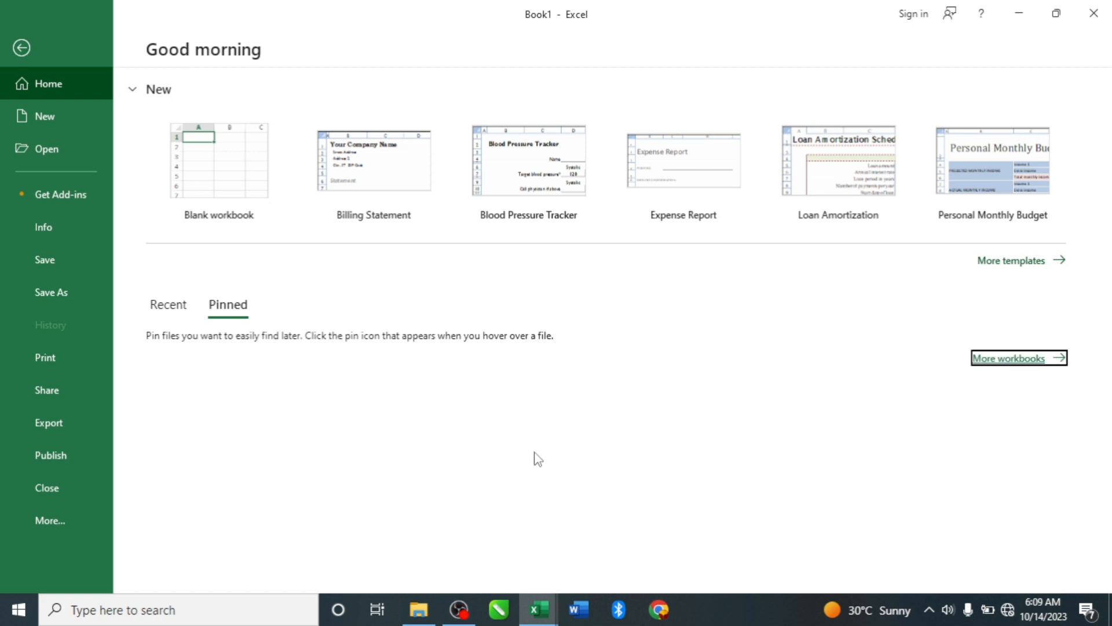
left_click(166, 303)
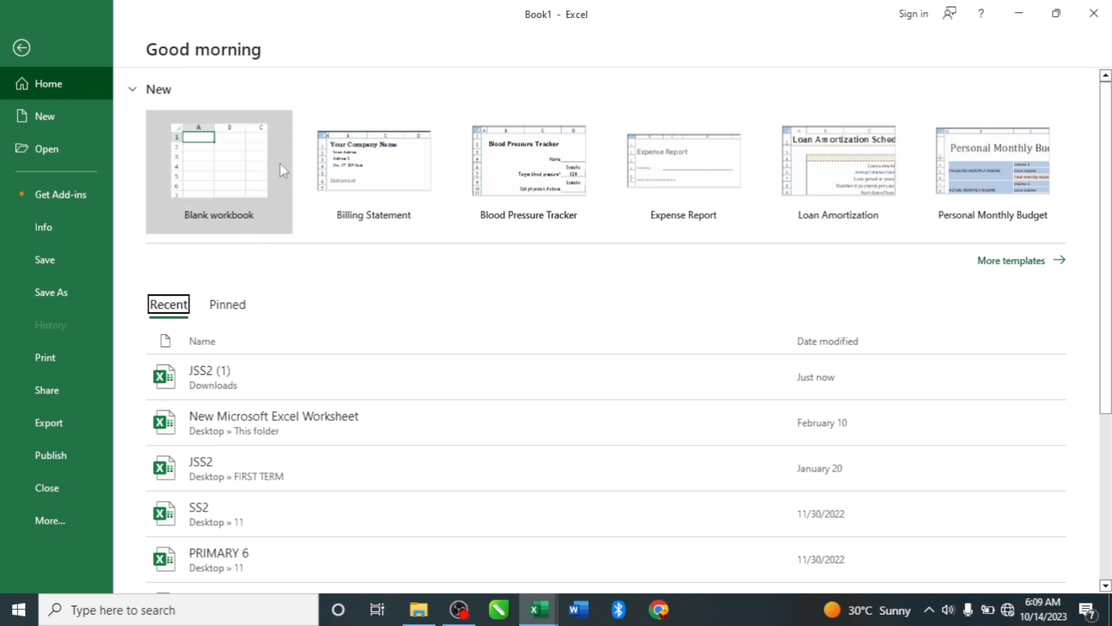
- Create a new blank workbook
left_click(238, 171)
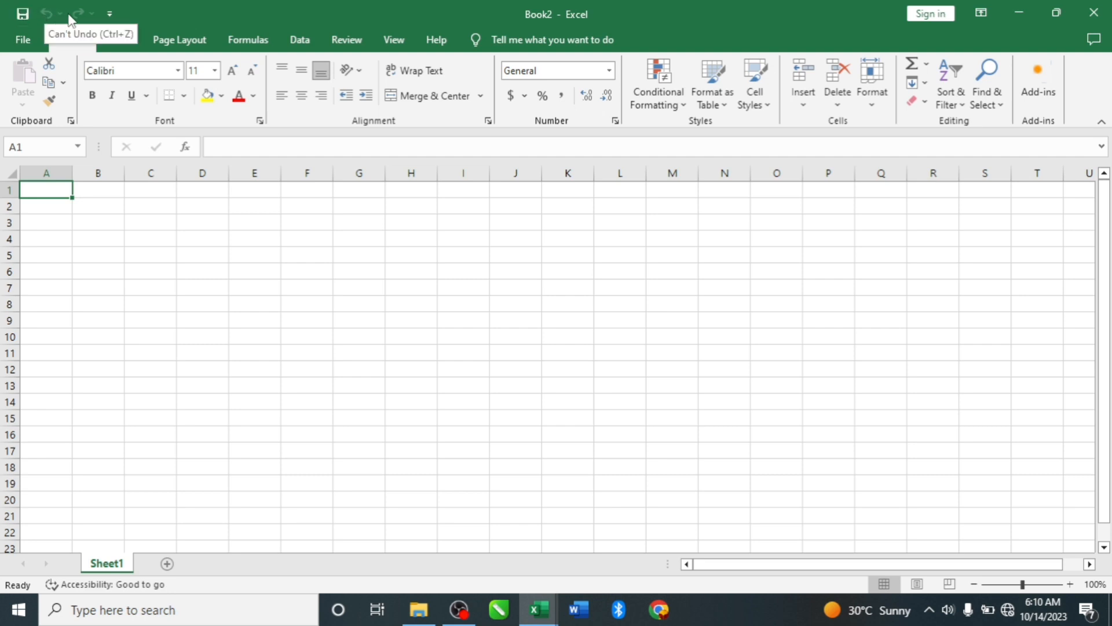
- Add the Bold command to the Quick Access Toolbar and remove it from there again
right_click(95, 100)
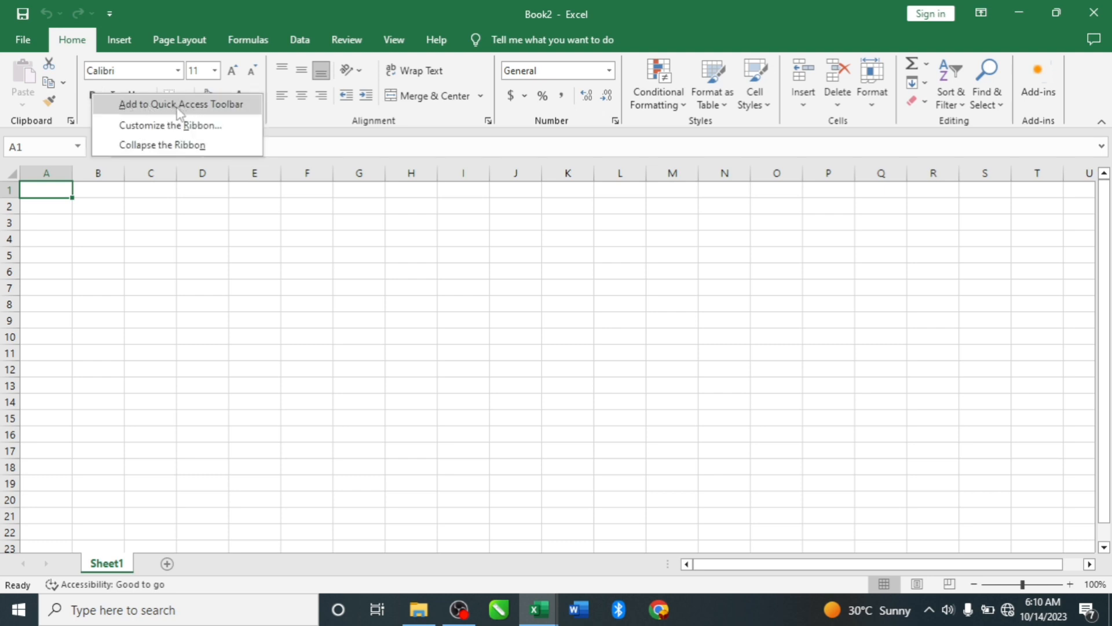
key("Escape")
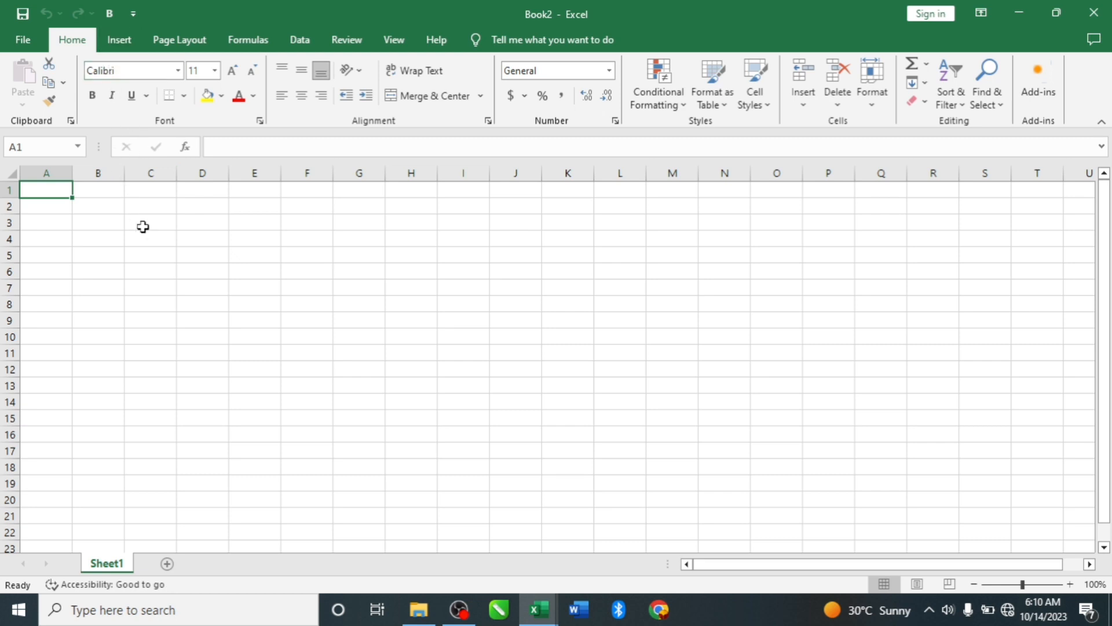
right_click(108, 13)
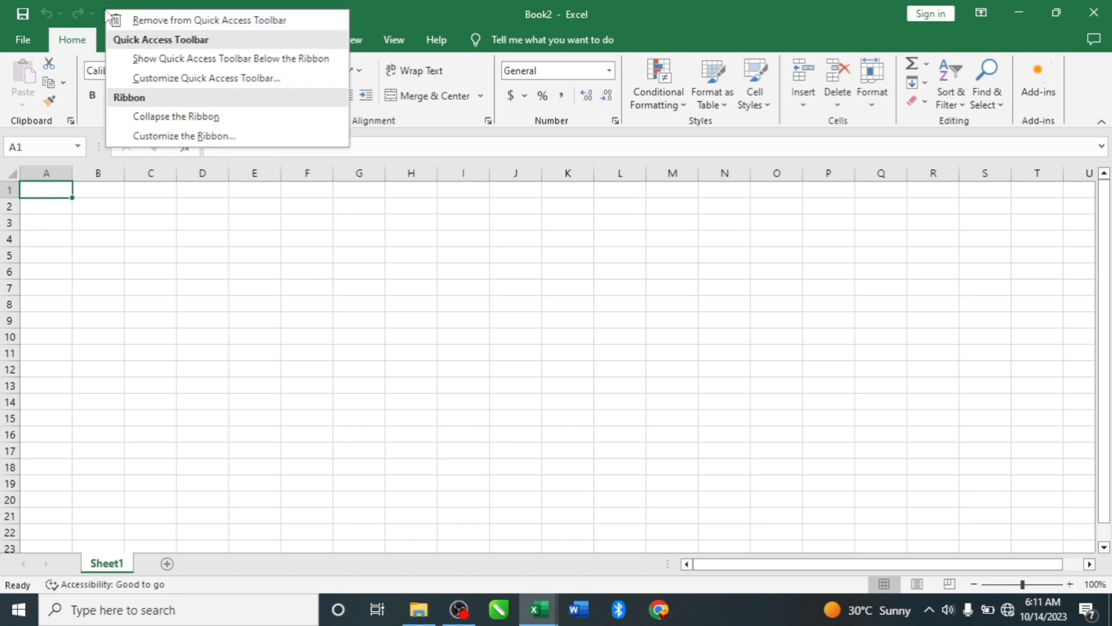
left_click(181, 20)
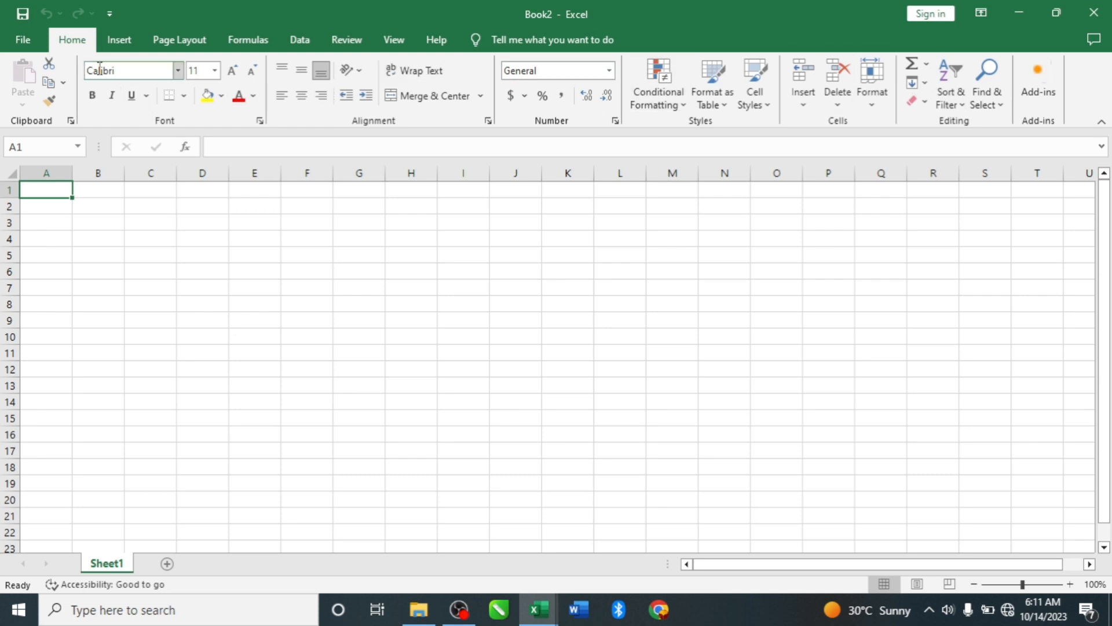
- Examine the Insert command groups on the ribbon, compare them with the Home groups, and finish on Home
left_click(118, 40)
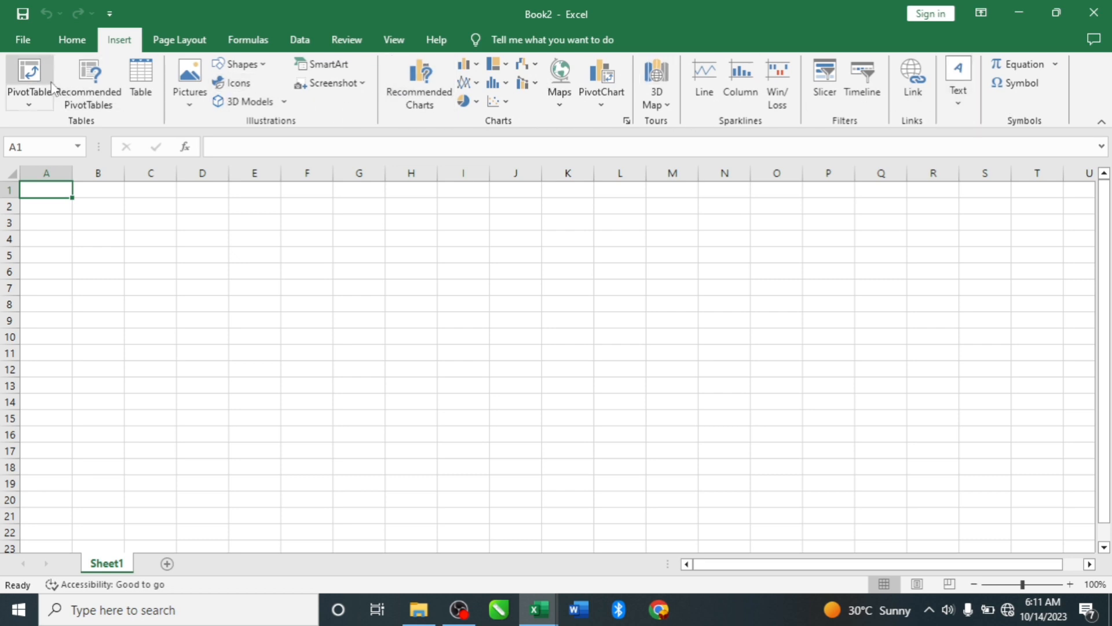
left_click(75, 42)
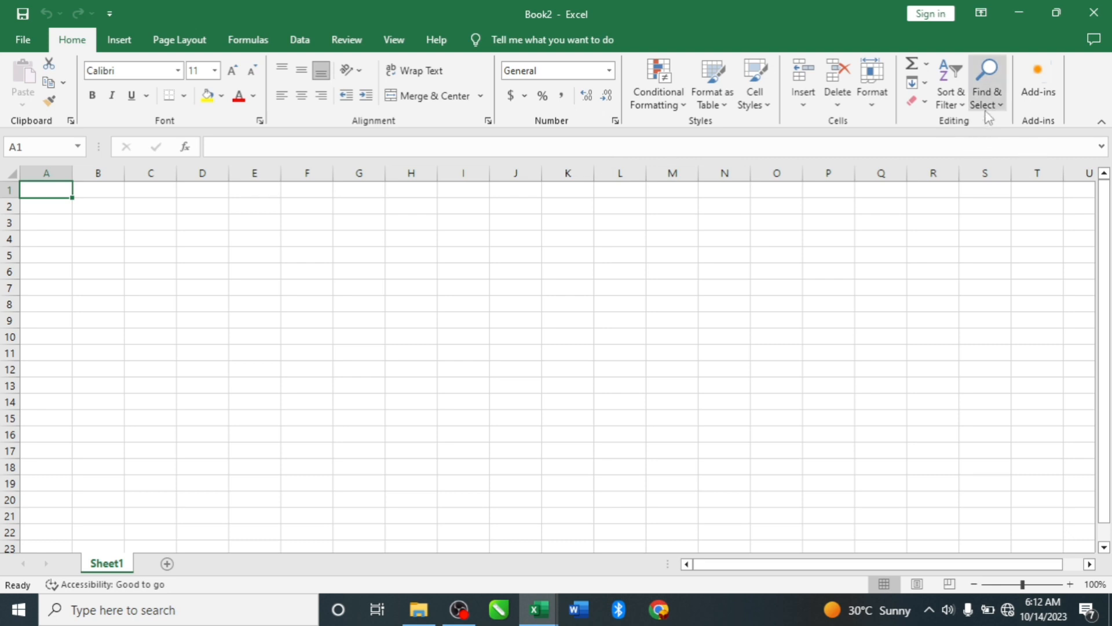
left_click(126, 46)
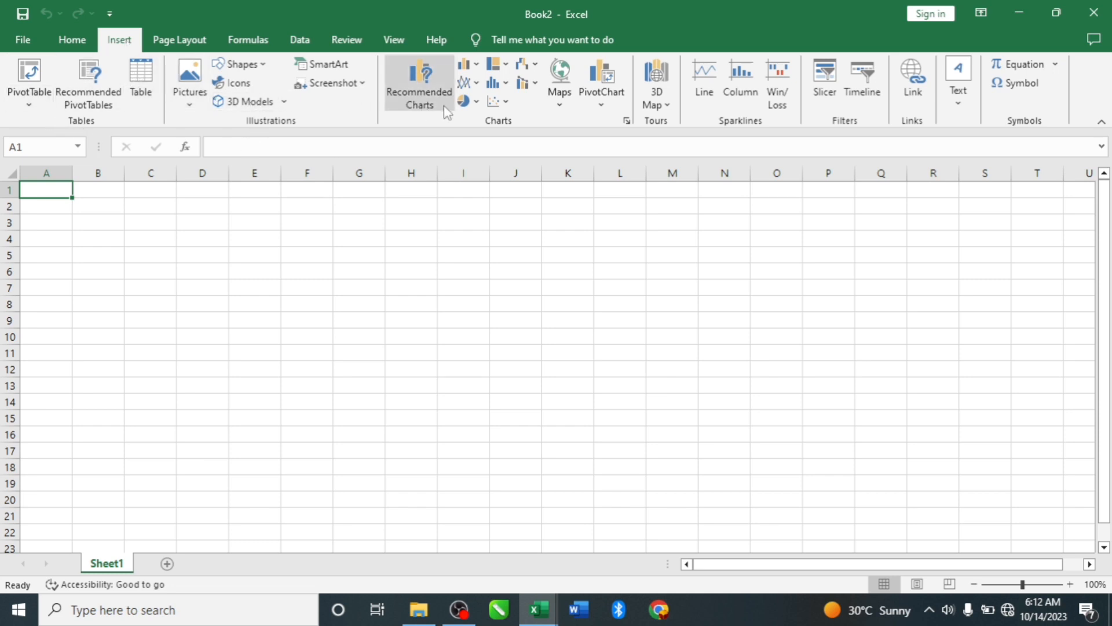
left_click(71, 42)
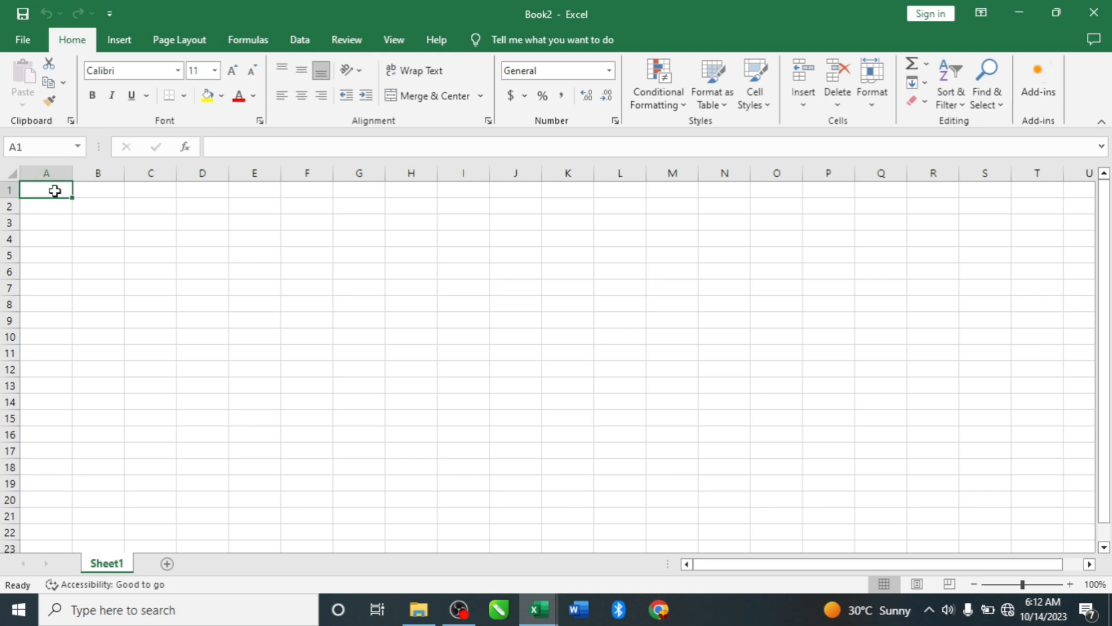
- Select the entire visible cell grid starting from A1, and reduce the selection to cell A1
left_click_drag(54, 189, 249, 273)
left_click_drag(546, 361, 1070, 545)
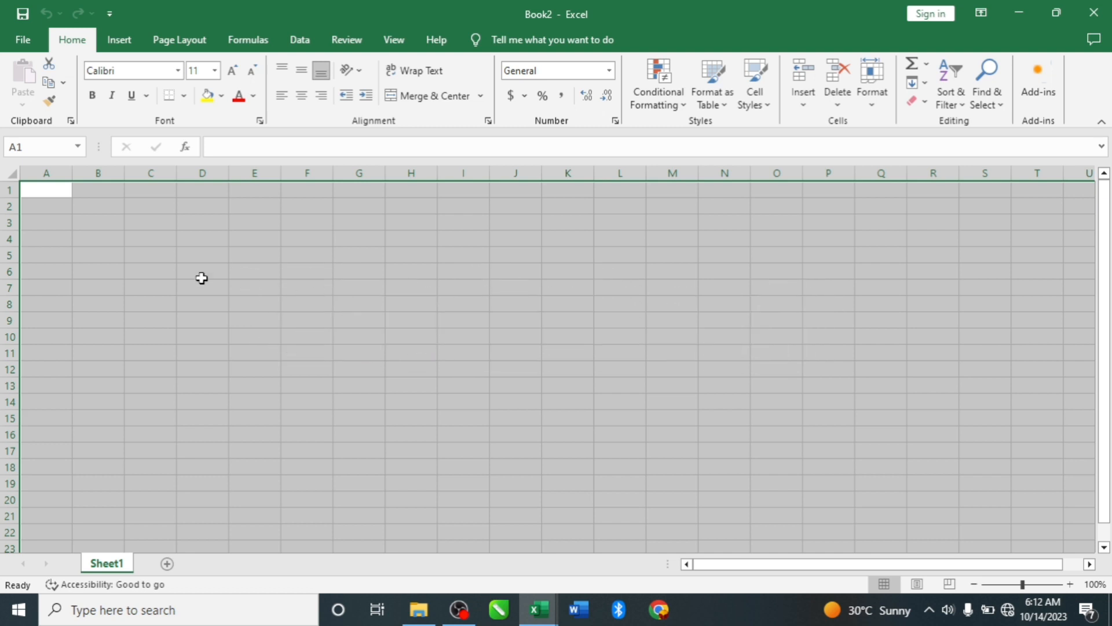
left_click(43, 192)
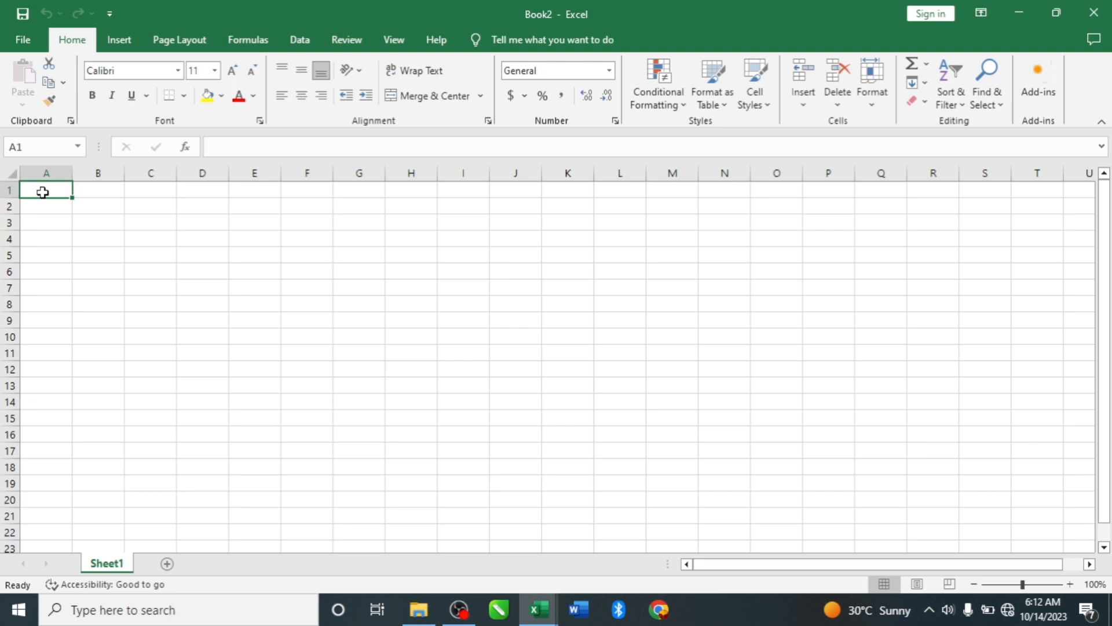
- Select whole columns and rows in turn: column C, row 2, column F, row 5, column J and row 5 again
left_click(148, 174)
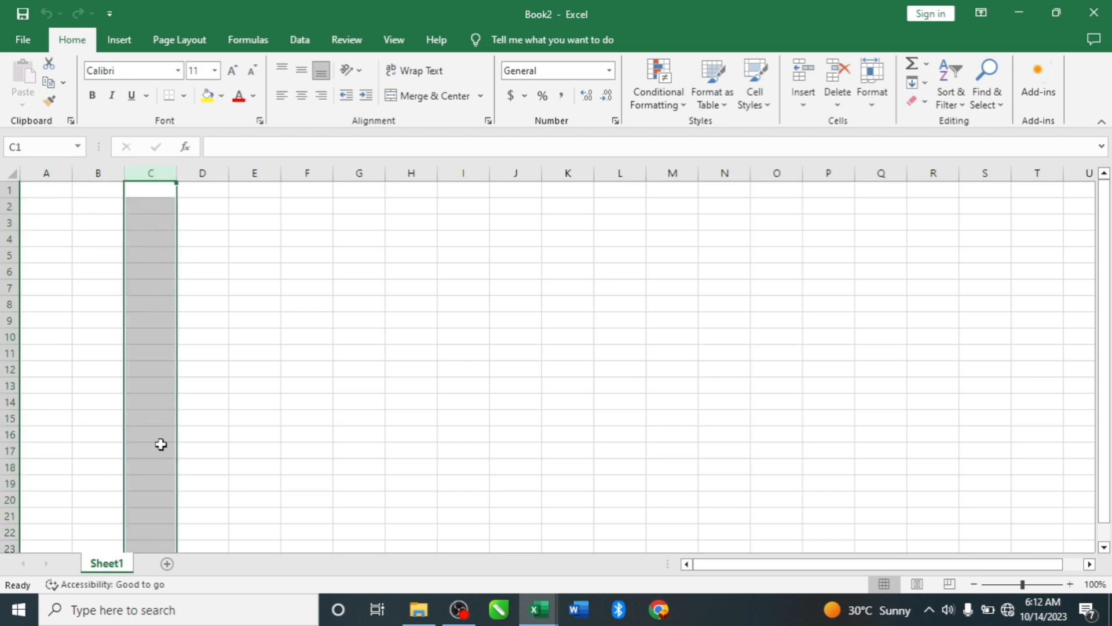
left_click(9, 206)
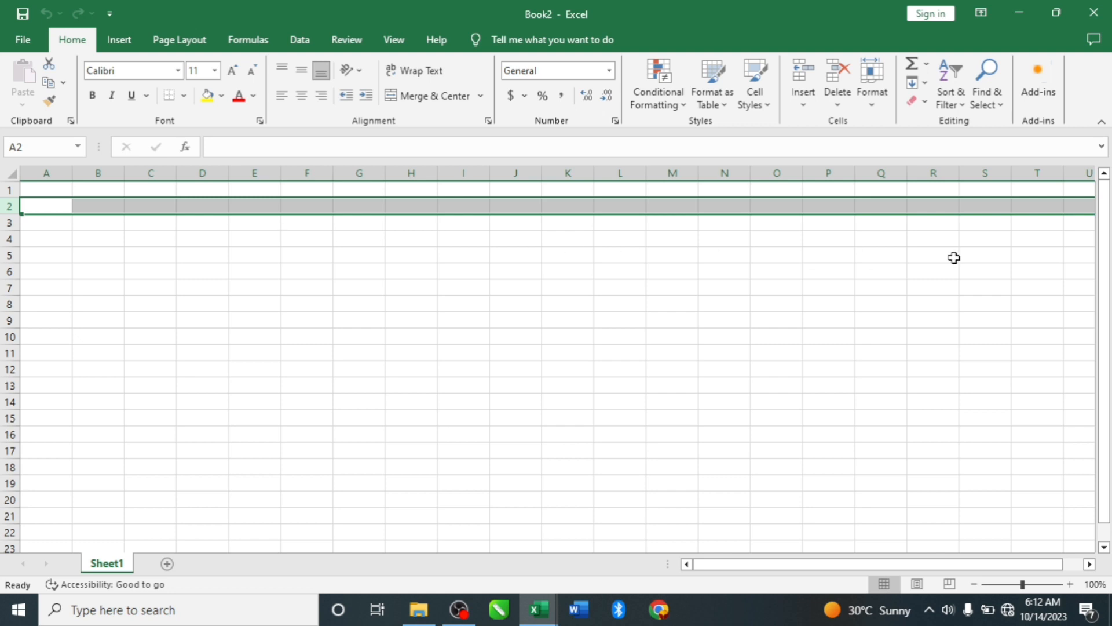
left_click(302, 174)
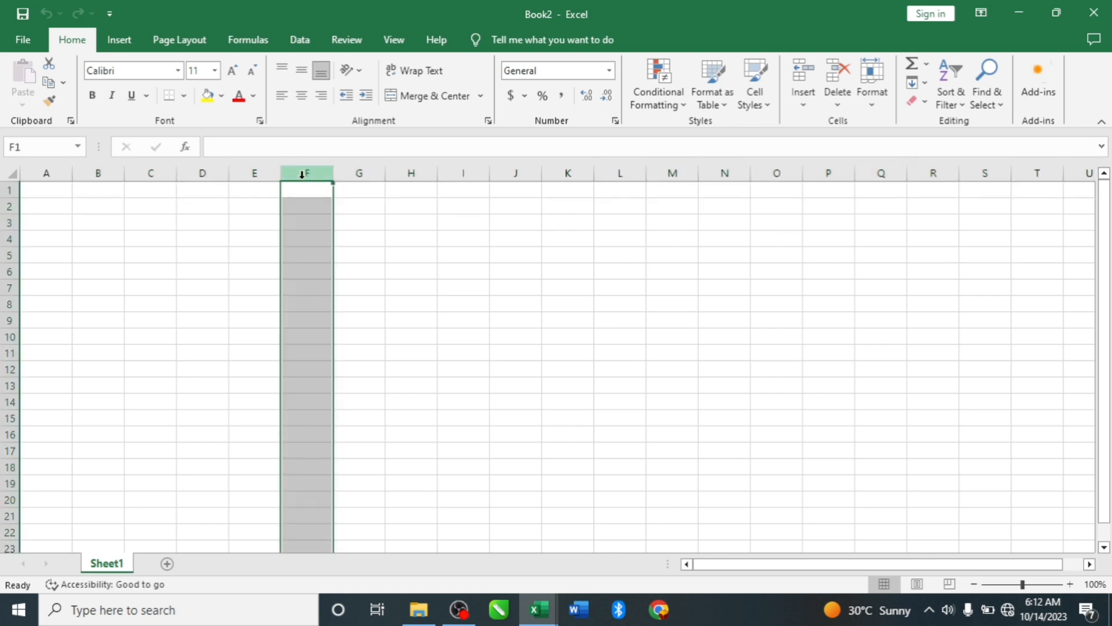
left_click(10, 261)
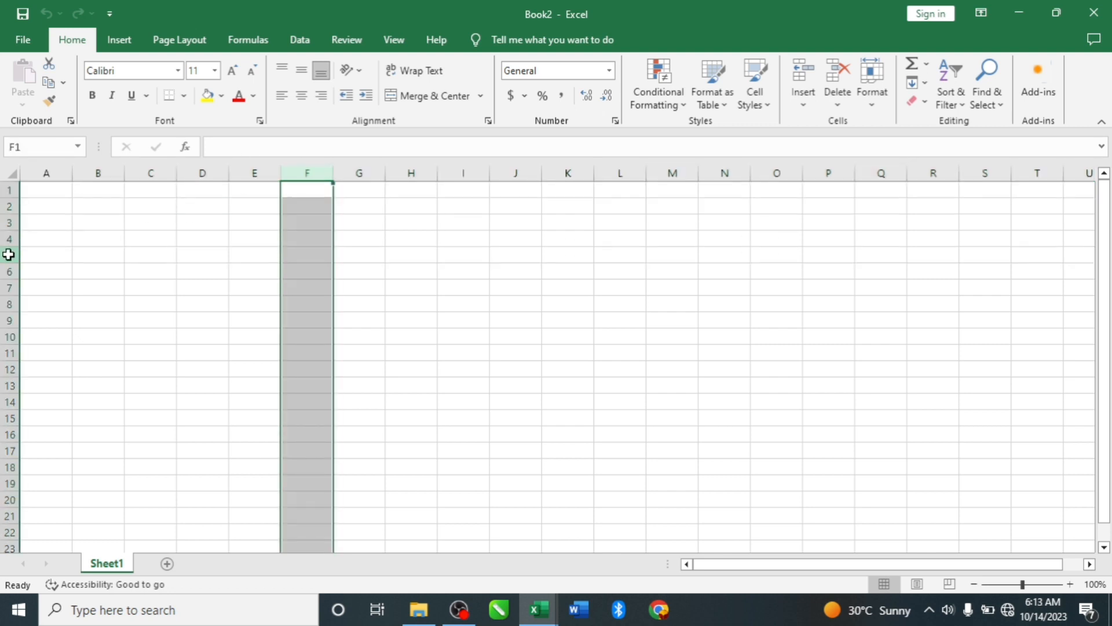
left_click(8, 255)
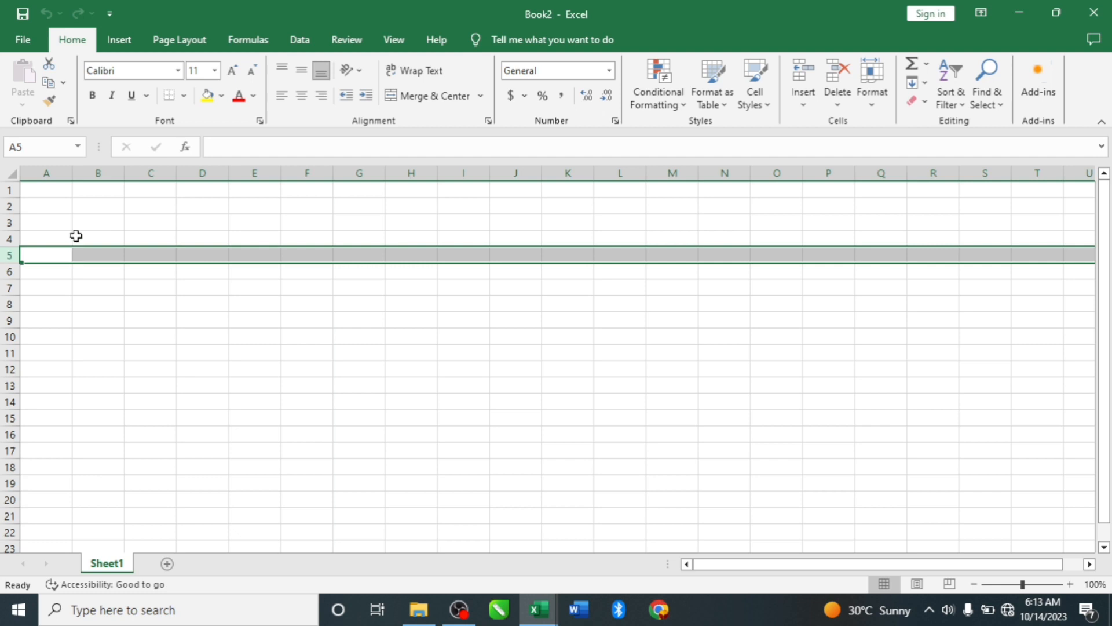
left_click(515, 172)
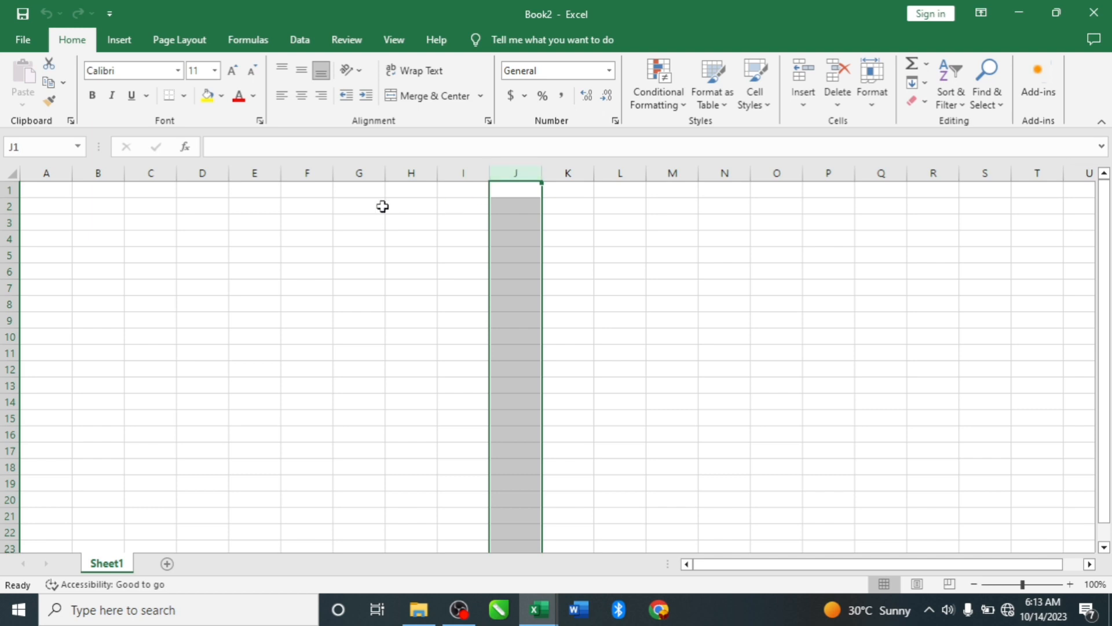
left_click(10, 256)
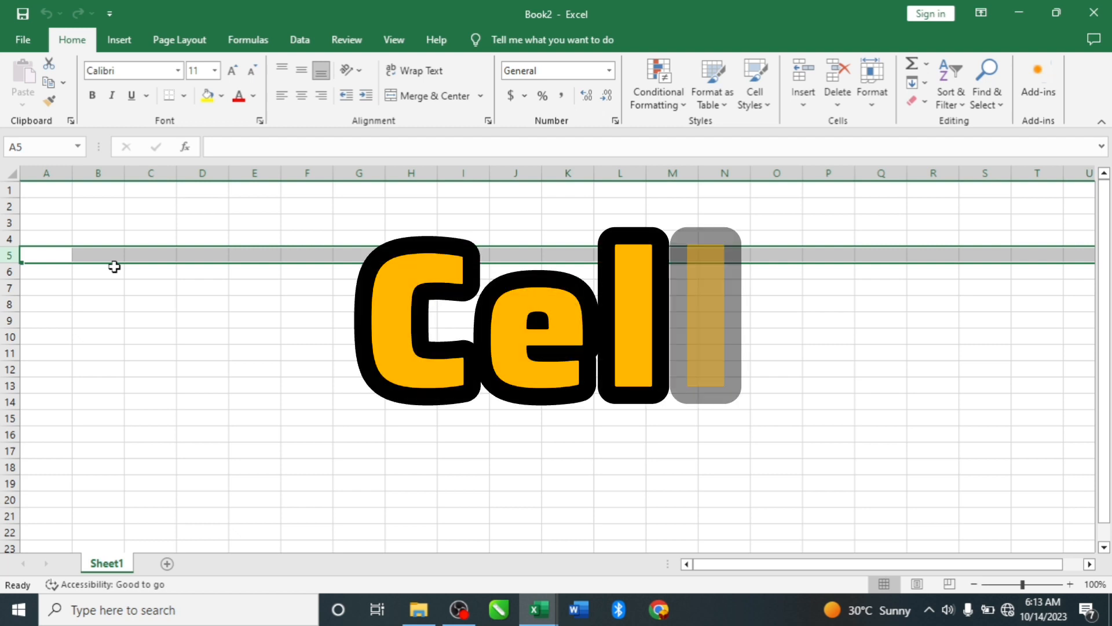
- Select the individual cells D6, K4 and H14 one after another
left_click(194, 273)
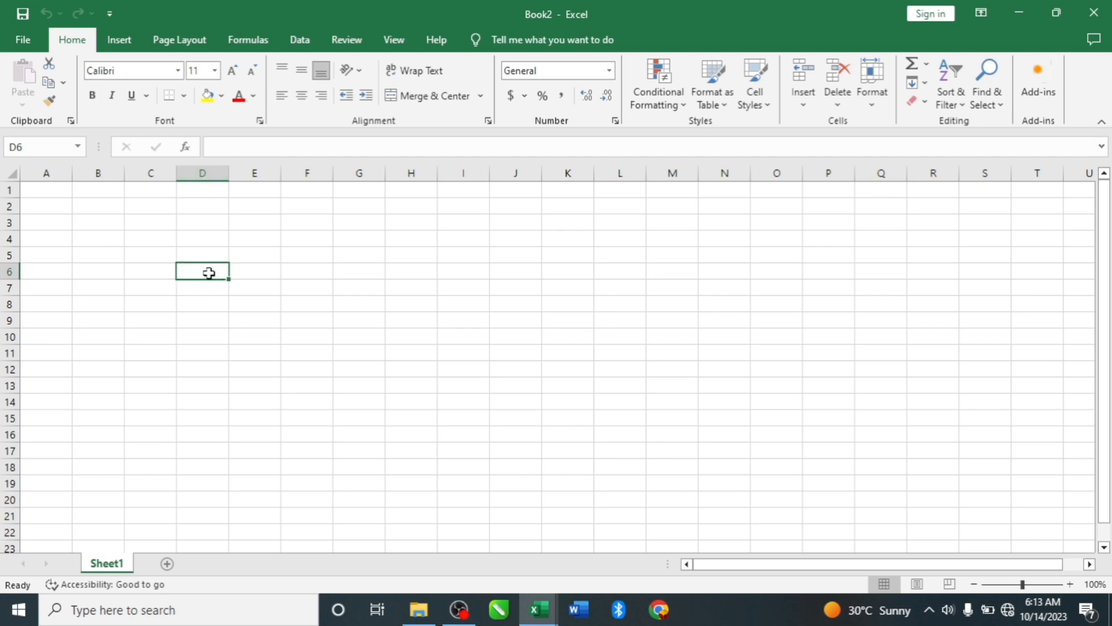
left_click(565, 236)
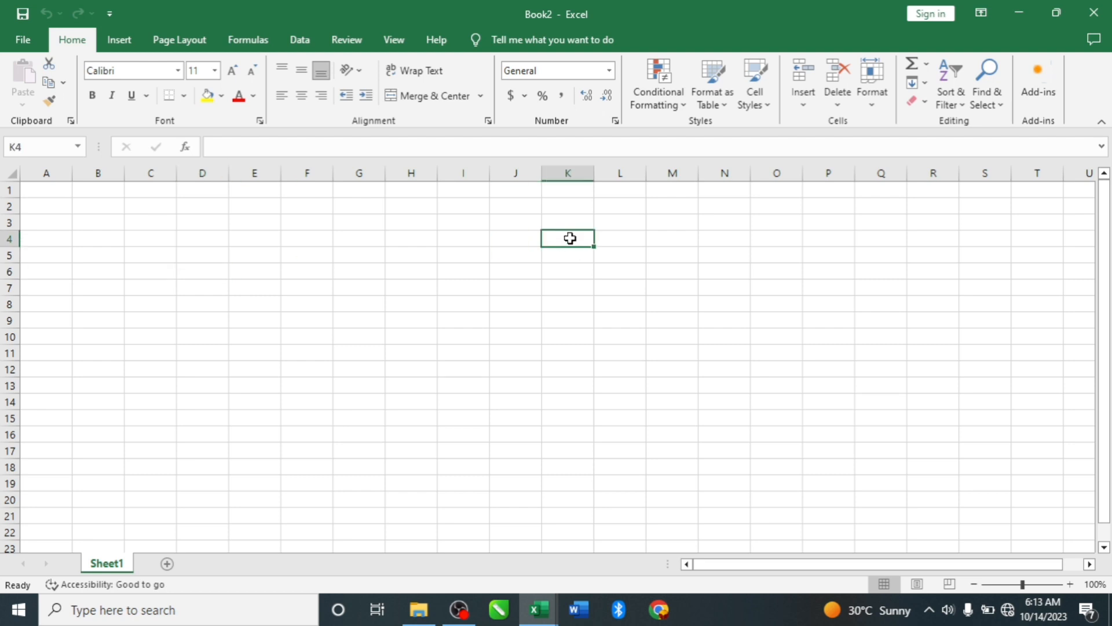
left_click(426, 408)
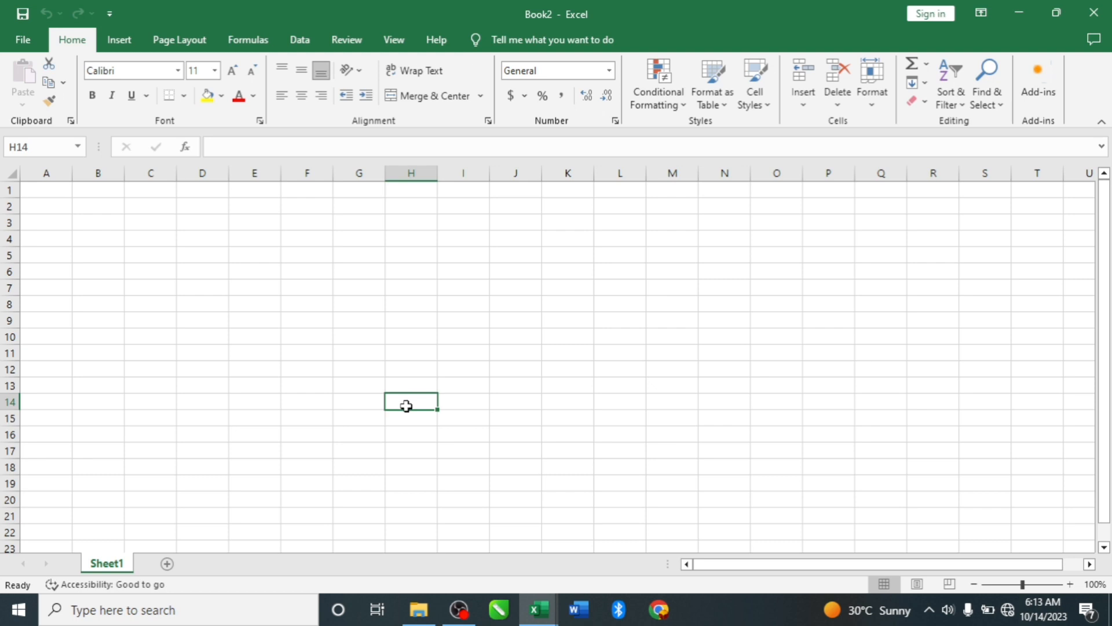
- Select cells A2, J4, D4, Q17, L16 and I6 in turn, checking each cell's reference in the Name Box
left_click(69, 207)
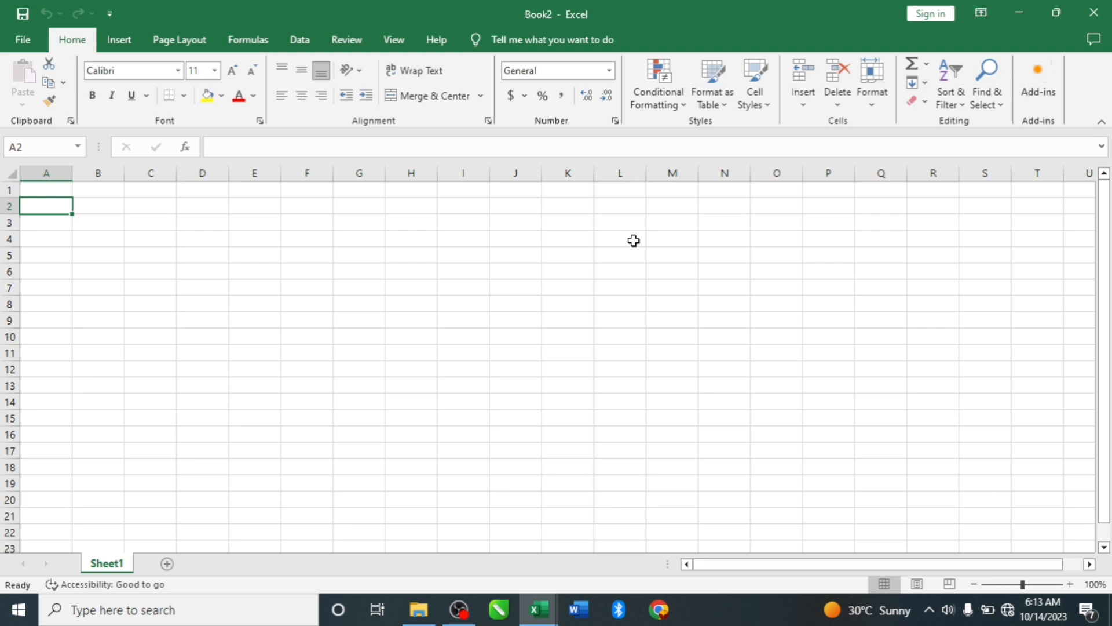
left_click(524, 237)
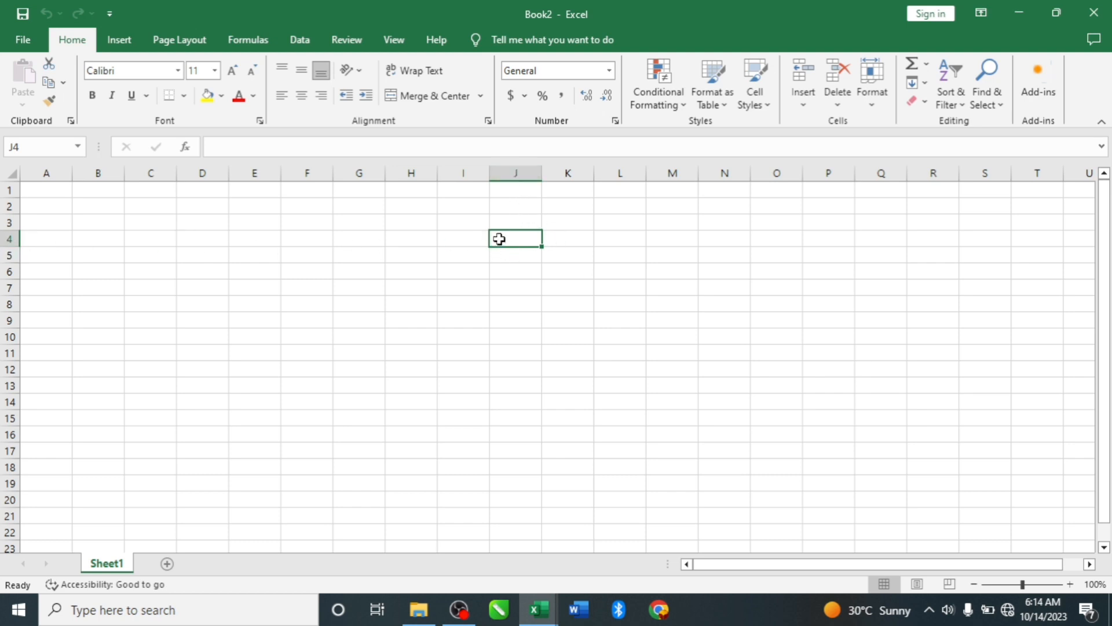
left_click(196, 243)
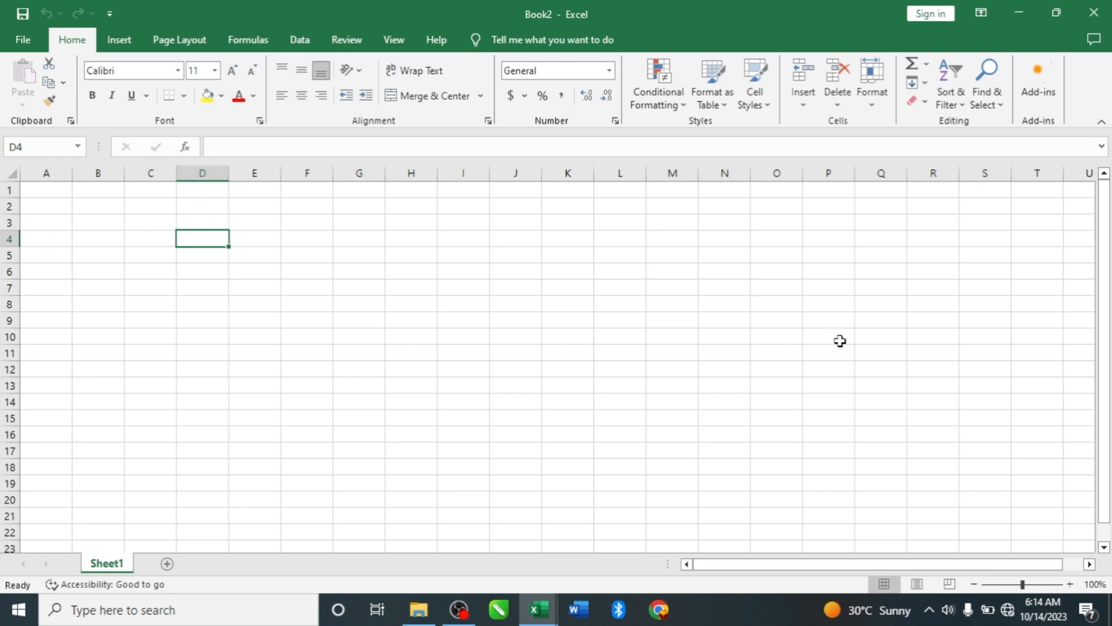
left_click(901, 450)
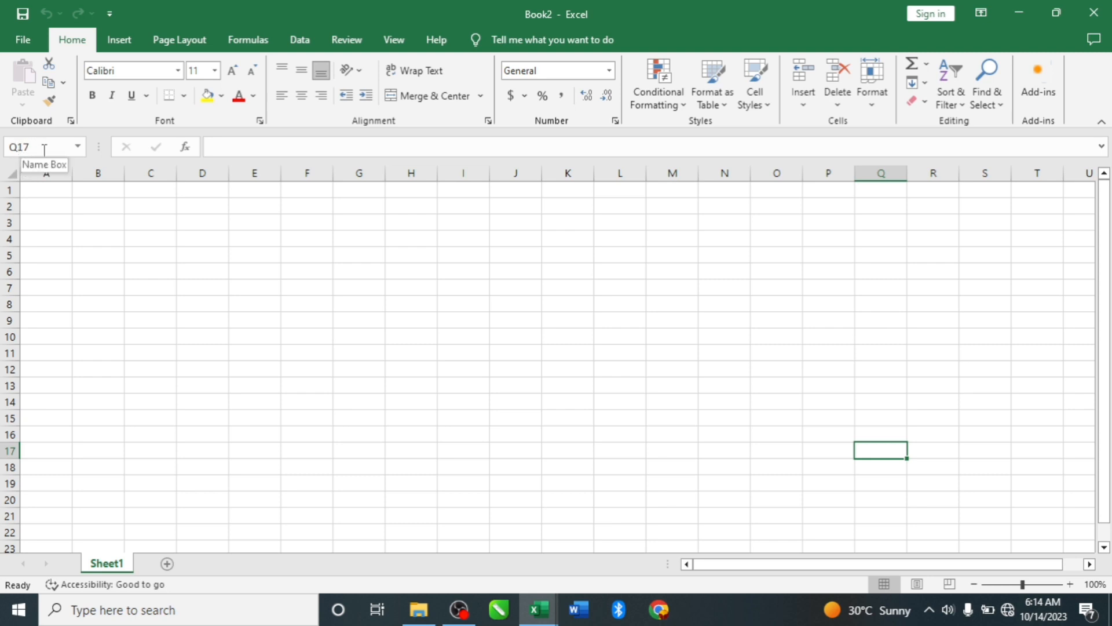
left_click(601, 435)
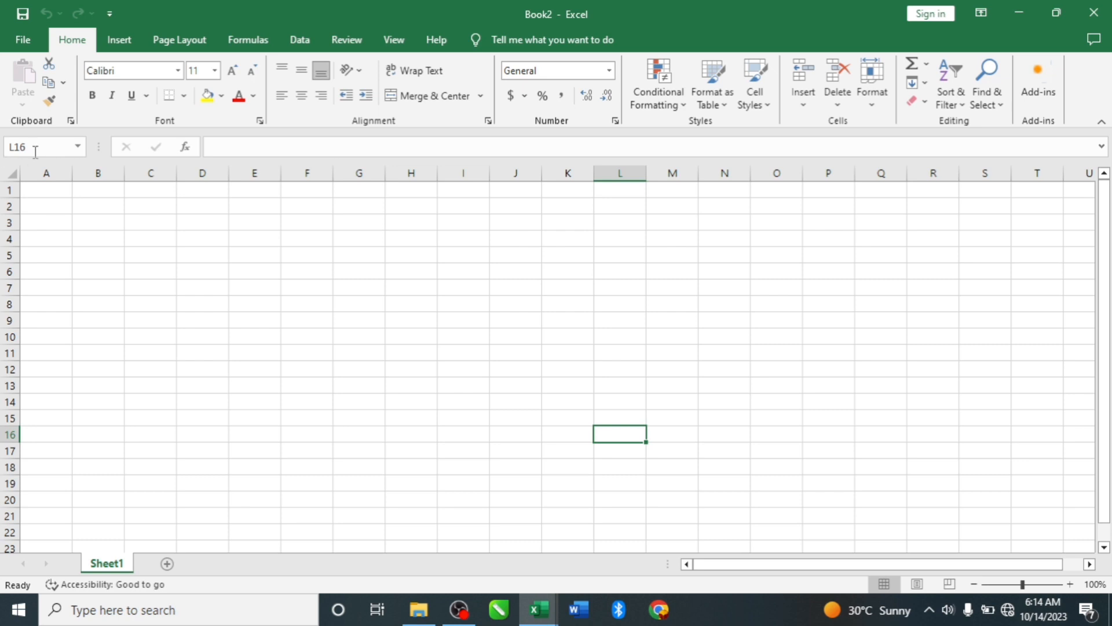
left_click(447, 270)
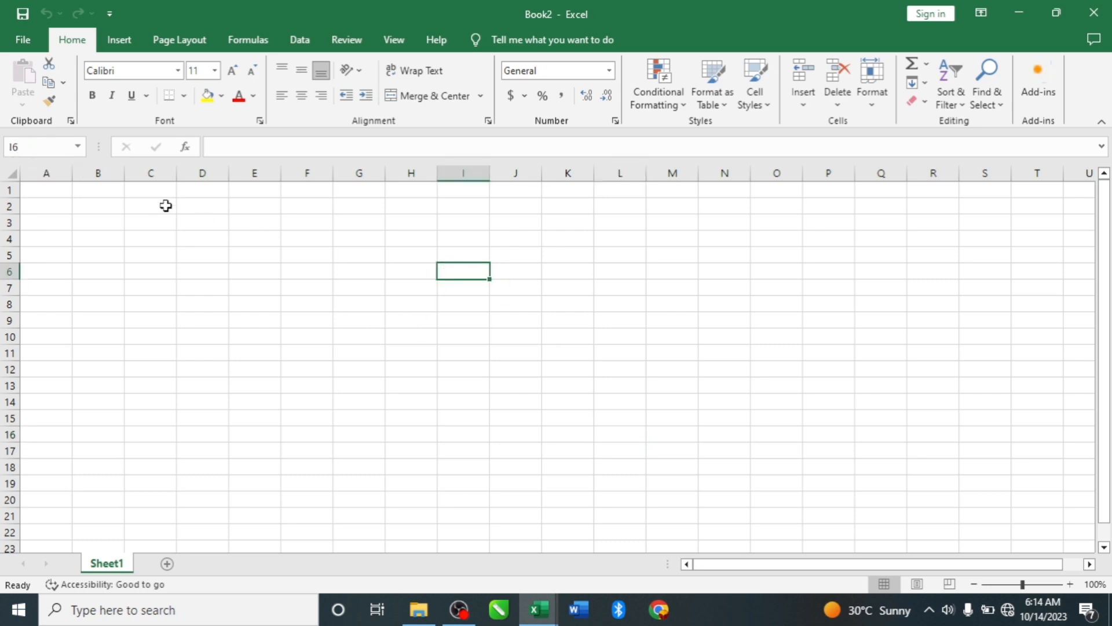
- Jump to cell B2 by entering its reference in the Name Box
left_click(26, 145)
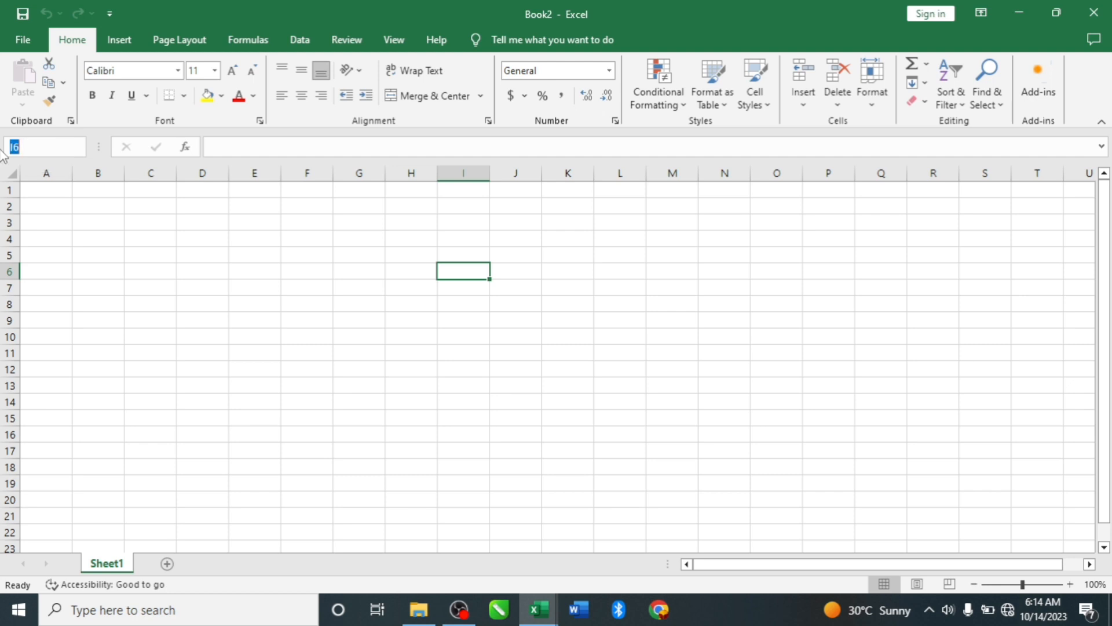
type("B2")
key("Return")
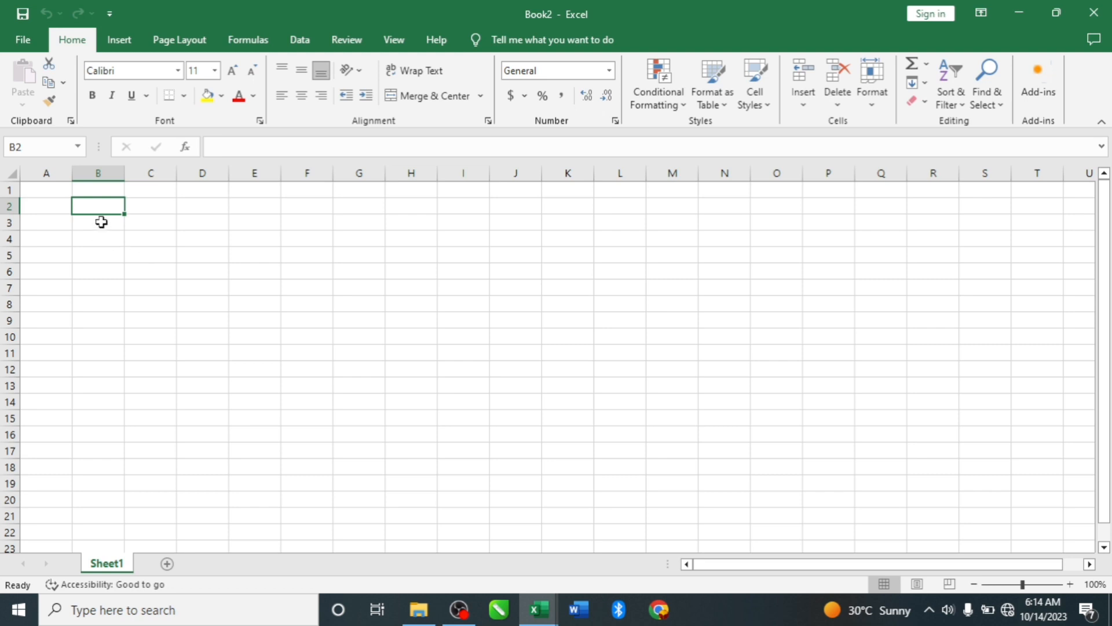
- Jump to cell J11 and to cell F5 by entering their references in the Name Box
left_click(33, 147)
type("J11")
key("Return")
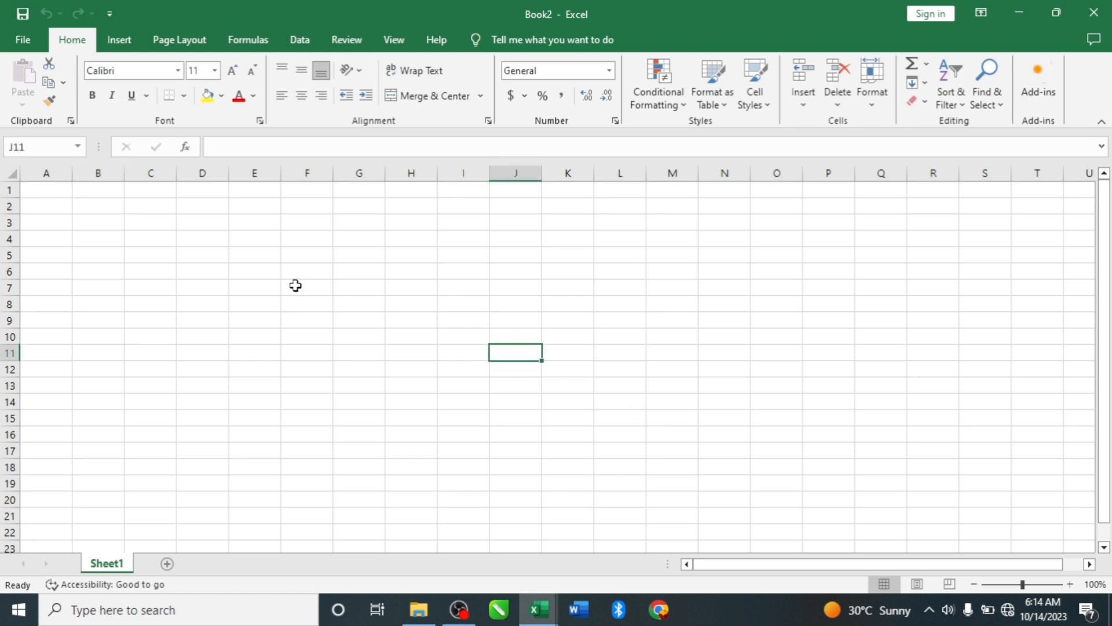
left_click(8, 146)
type("F5")
key("Return")
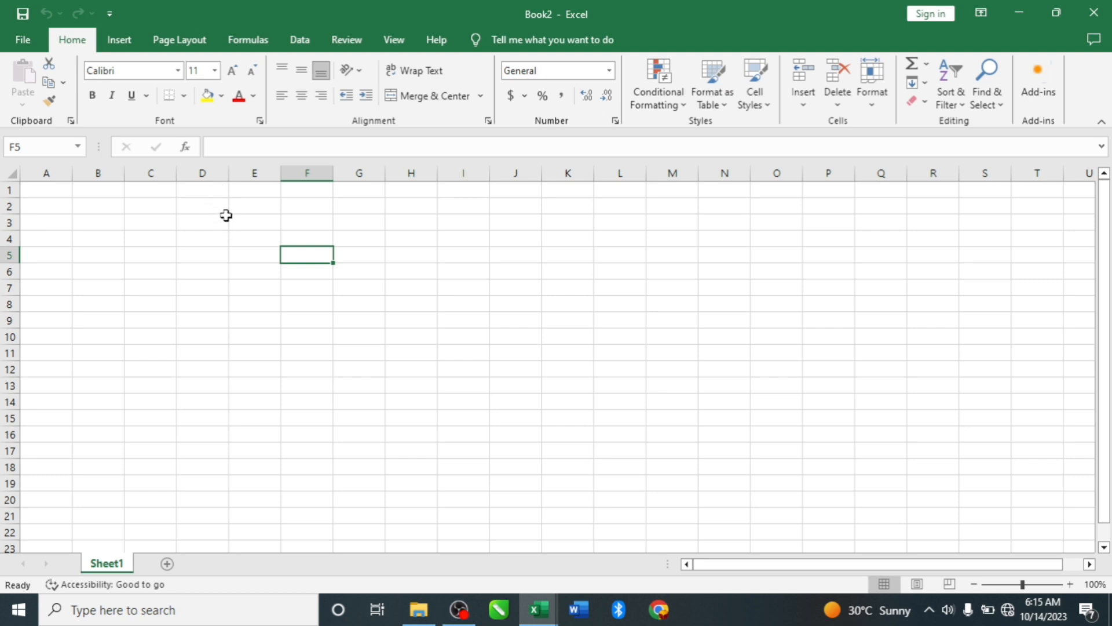
- Select the individual cells D2 and E2, and return to cell D2
left_click(198, 204)
left_click(256, 202)
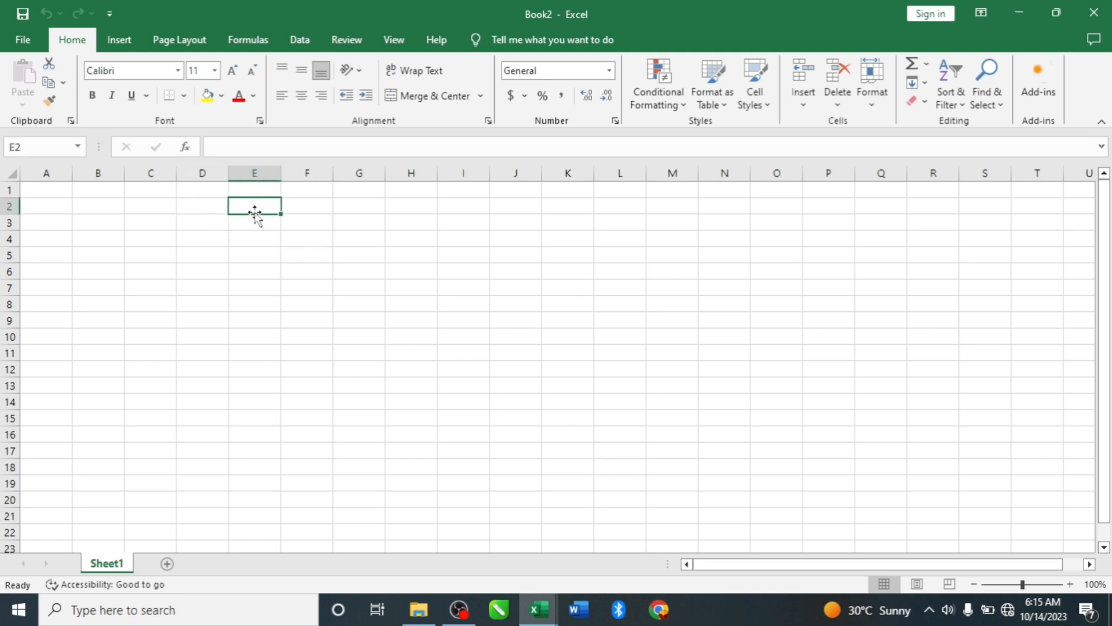
left_click(193, 206)
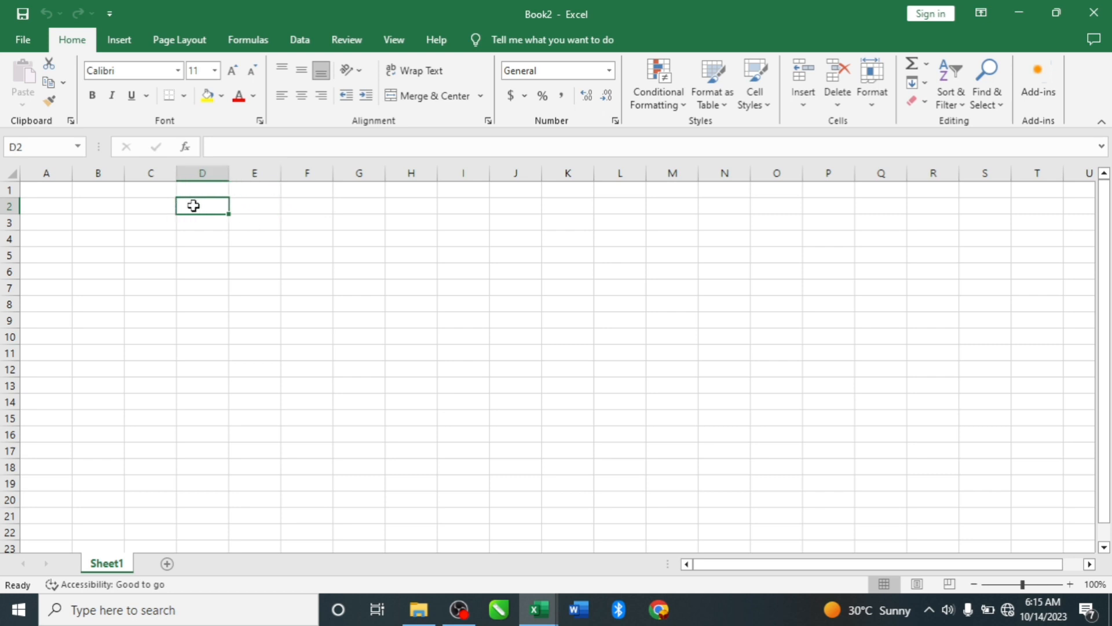
- Select the cell ranges D2:F11, H2:I7, E4:L5, C6:F13 and J3:J12 one after another
left_click_drag(192, 207, 329, 347)
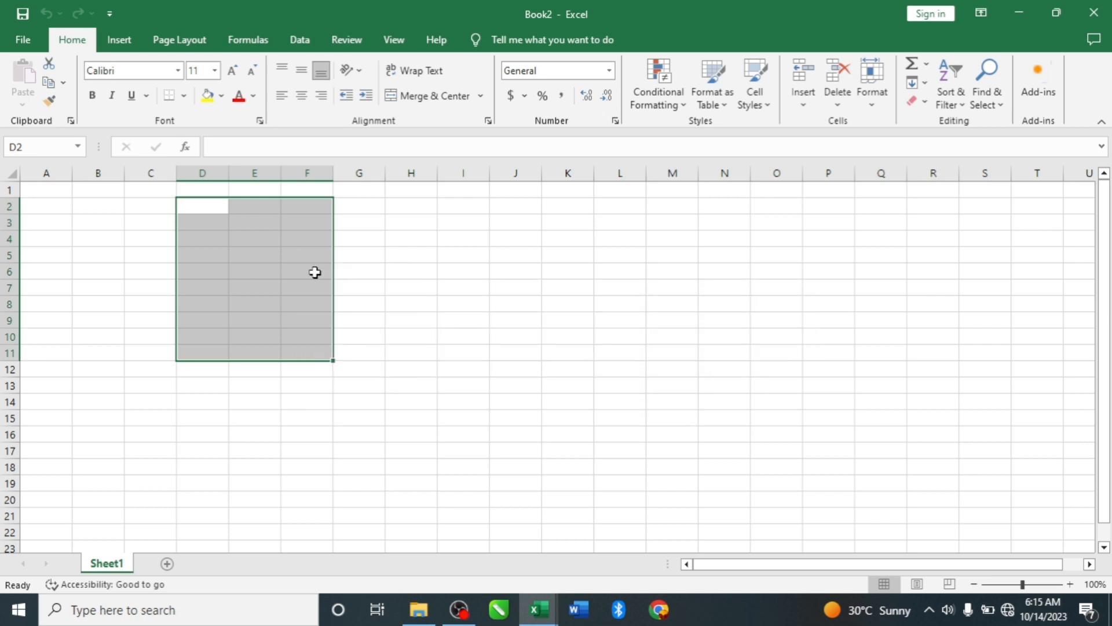
left_click_drag(417, 203, 473, 290)
left_click_drag(252, 237, 616, 257)
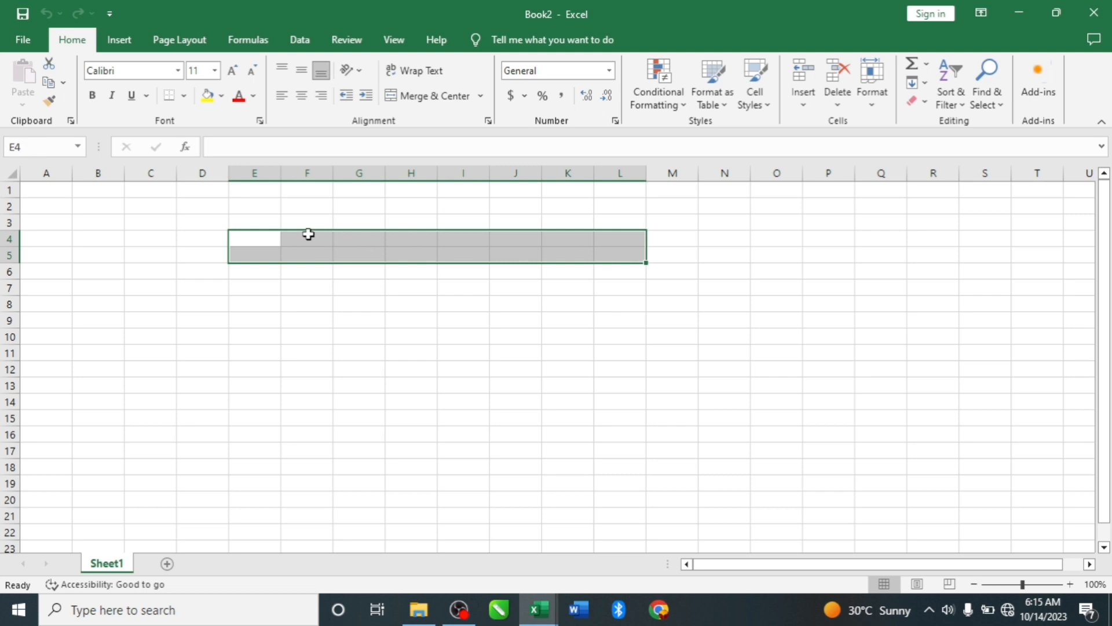
left_click_drag(174, 269, 297, 383)
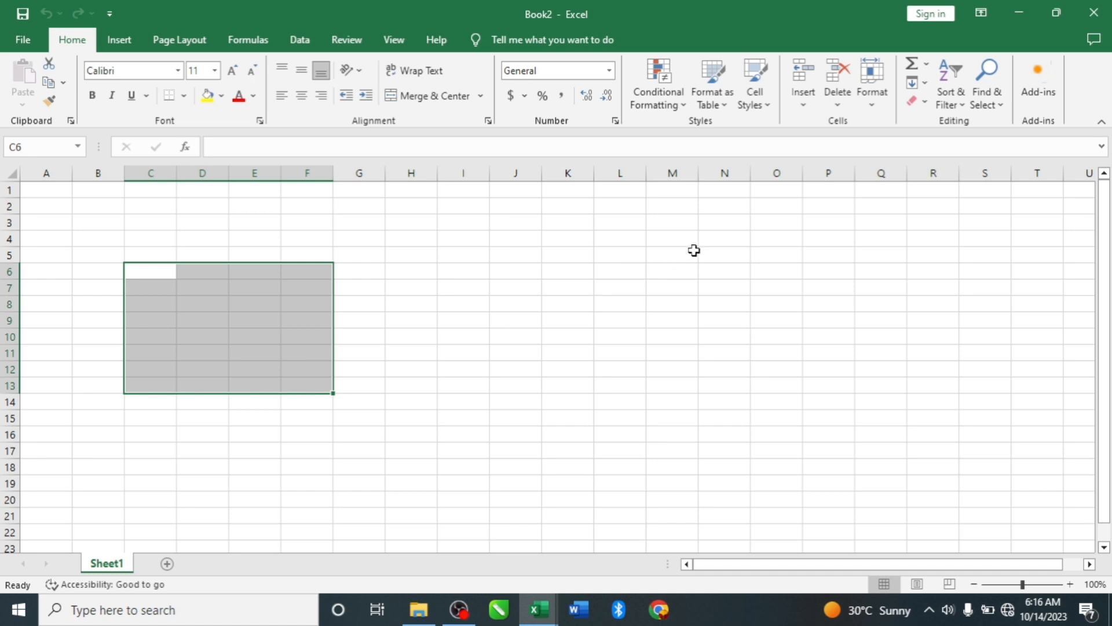
left_click_drag(524, 223, 518, 376)
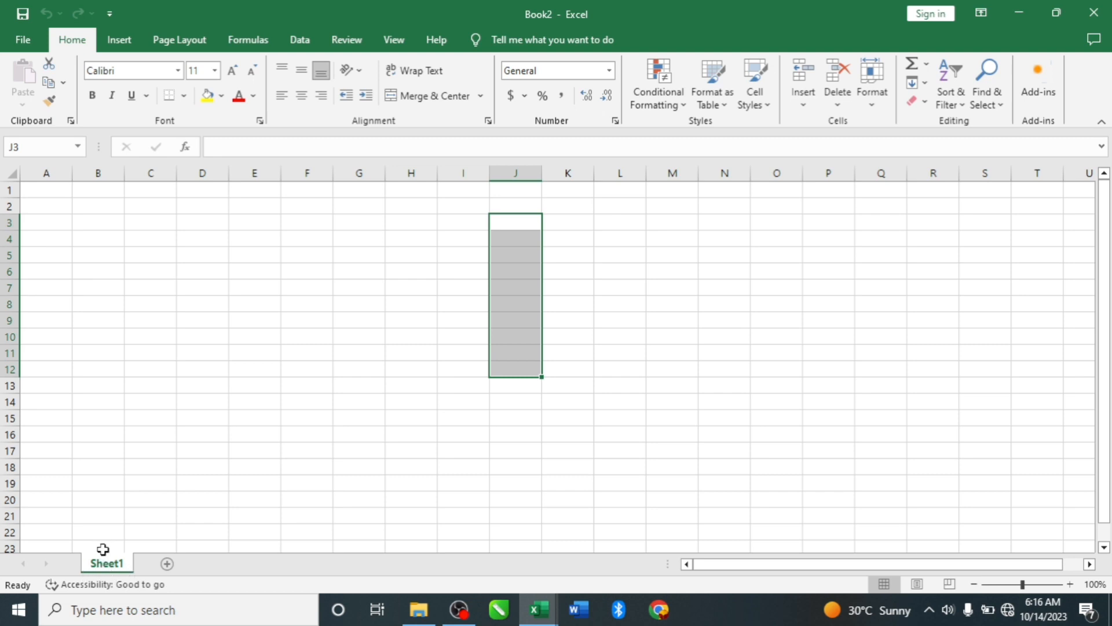
- Add two new worksheets to the workbook, switching between Sheet1 and Sheet2 before adding the second one
left_click(167, 563)
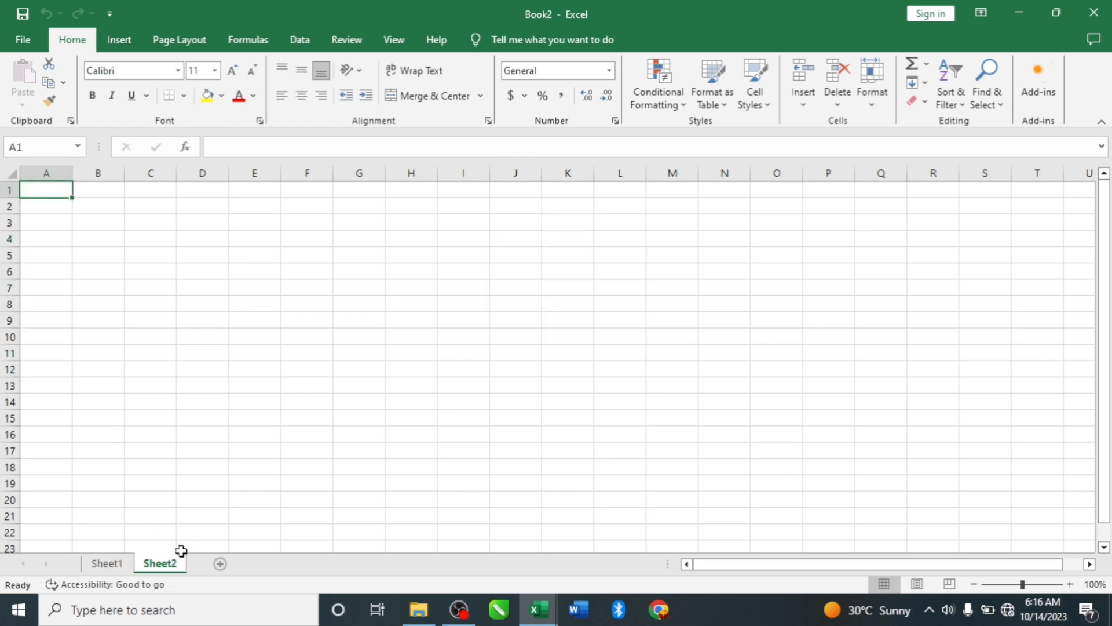
left_click(110, 563)
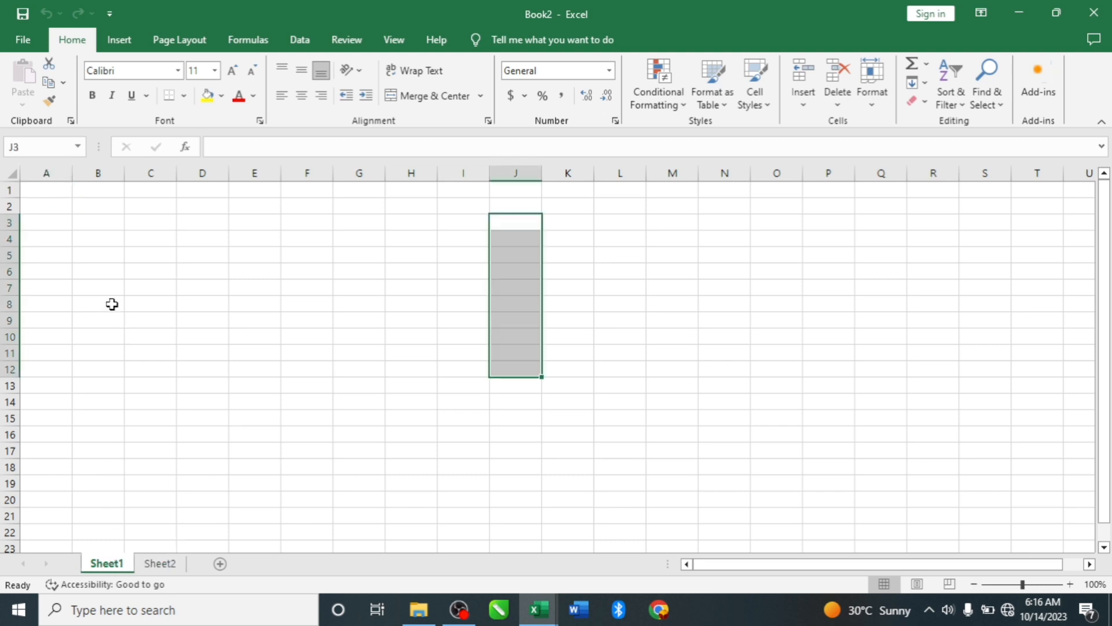
left_click(160, 563)
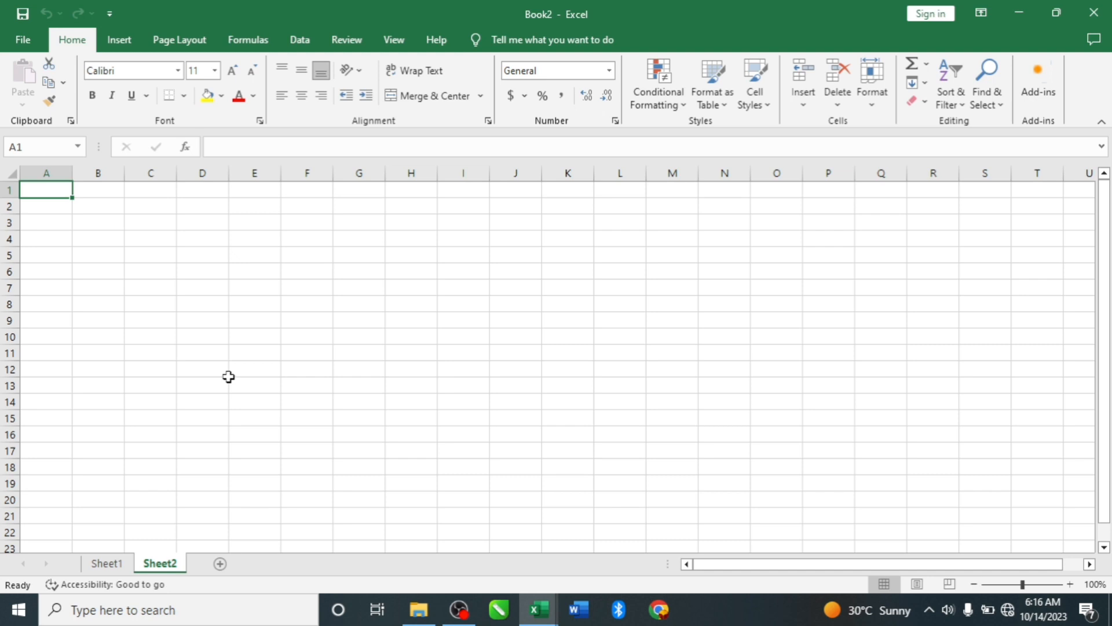
left_click(110, 563)
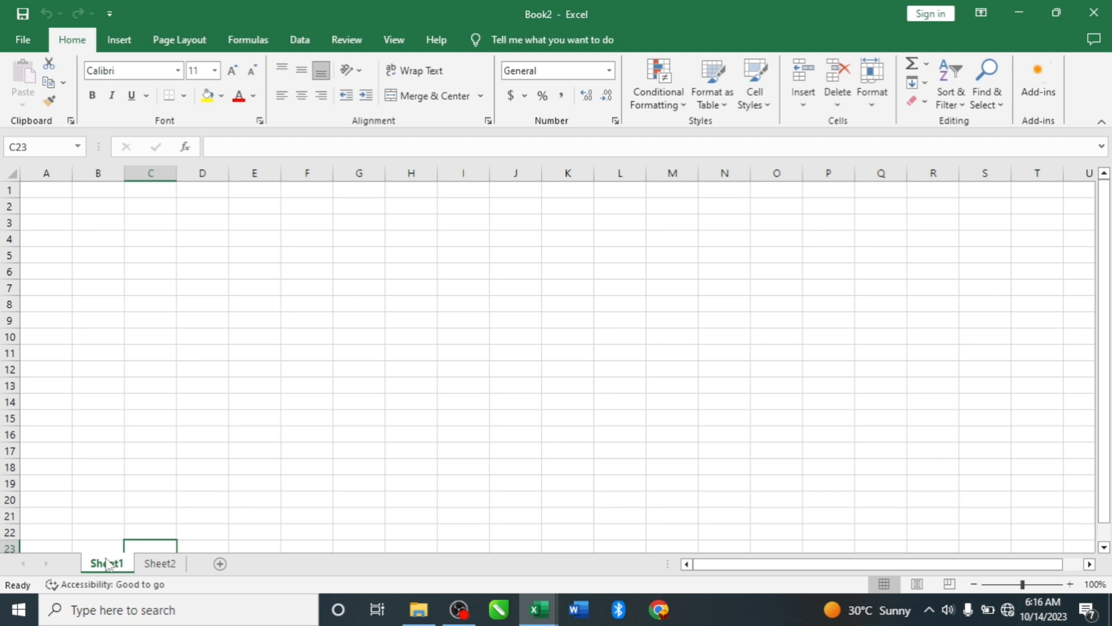
left_click(220, 564)
- Rename the worksheet Sheet1 as "Learning"
left_click(106, 563)
right_click(105, 565)
left_click(147, 389)
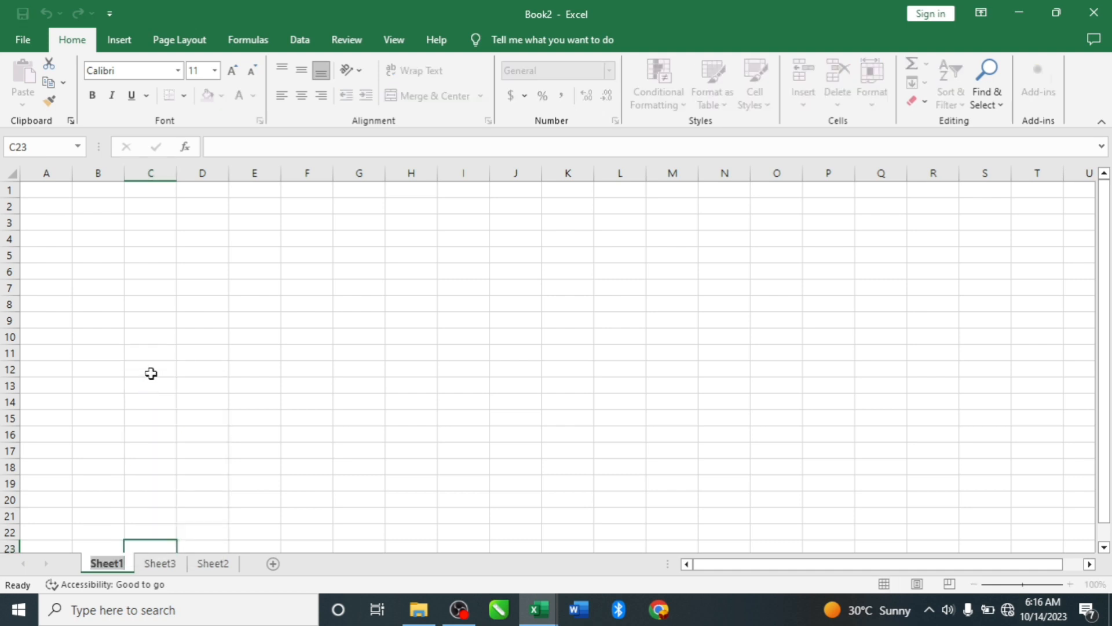
type("Lear")
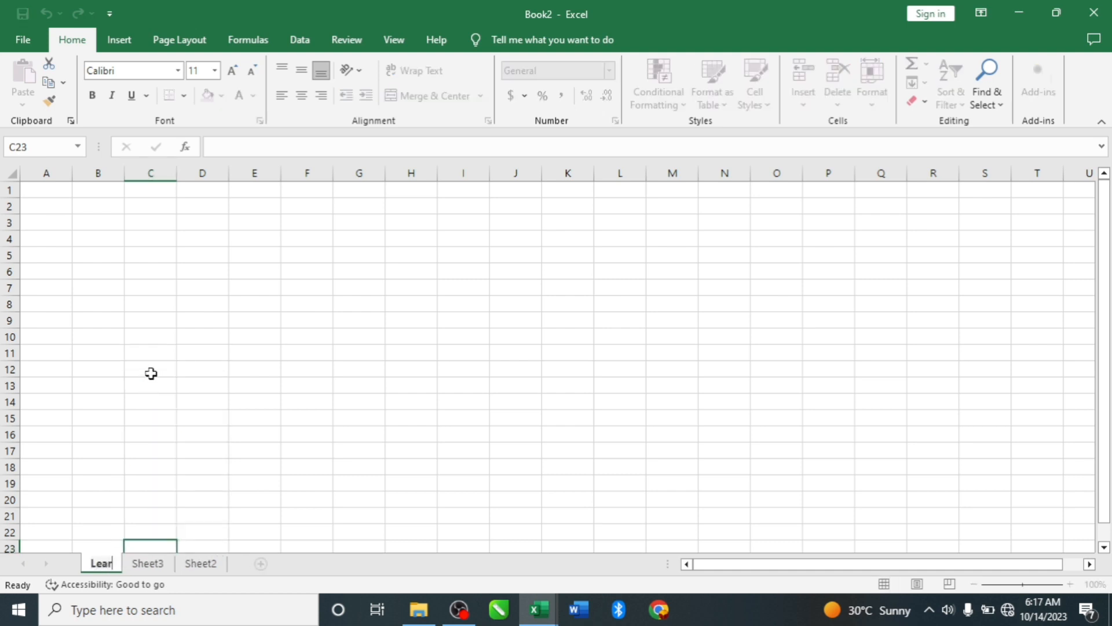
type("ning")
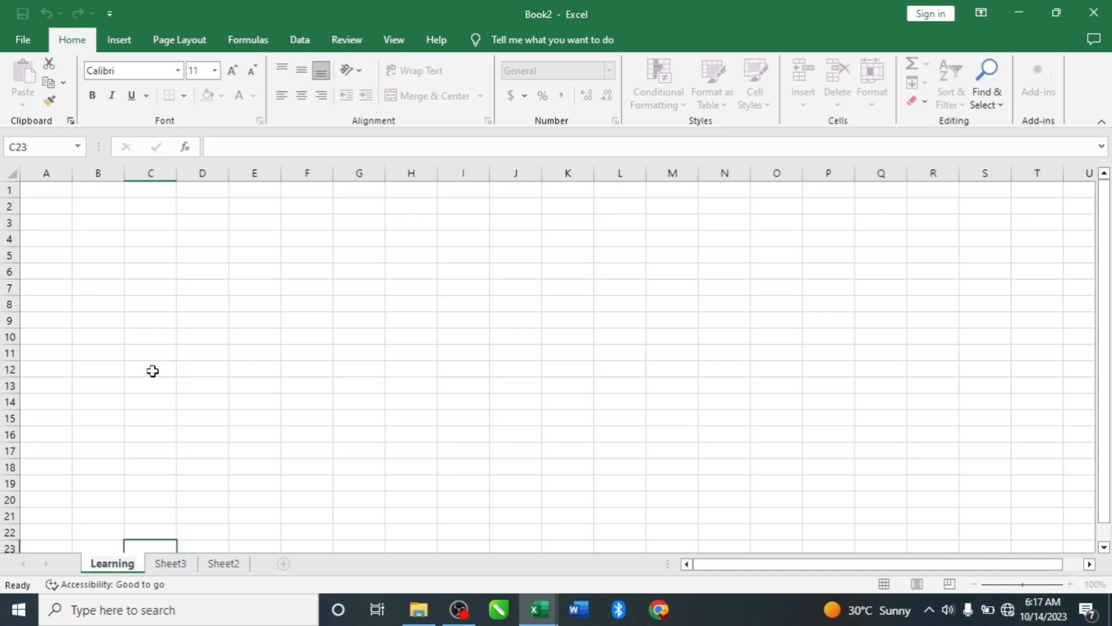
left_click(182, 423)
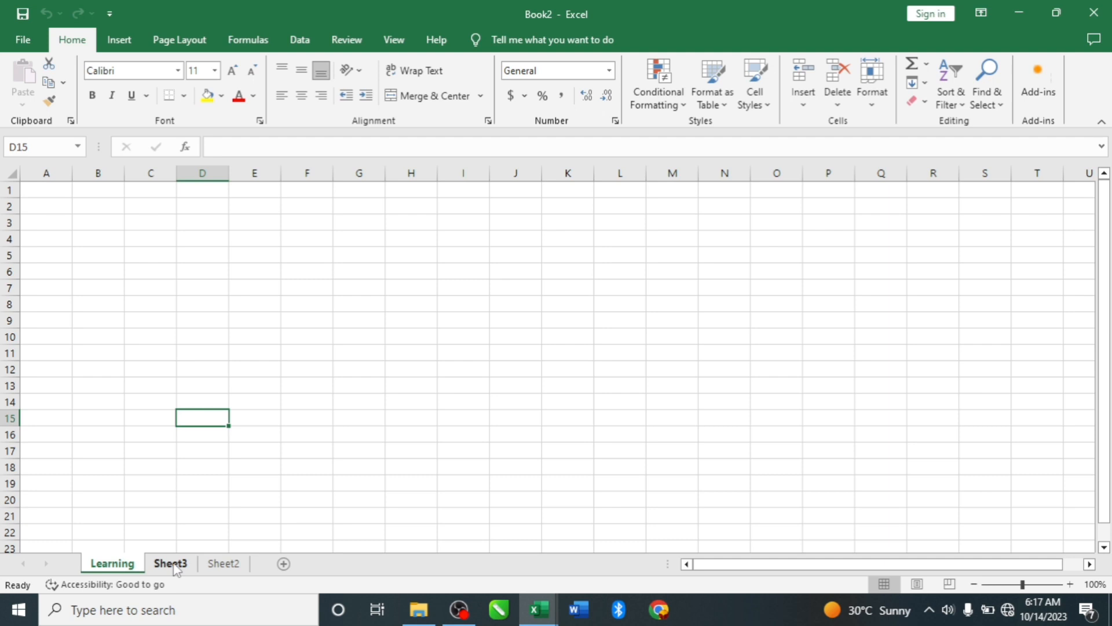
- Rename the worksheet Sheet2 as "Youtube"
left_click(226, 566)
right_click(226, 567)
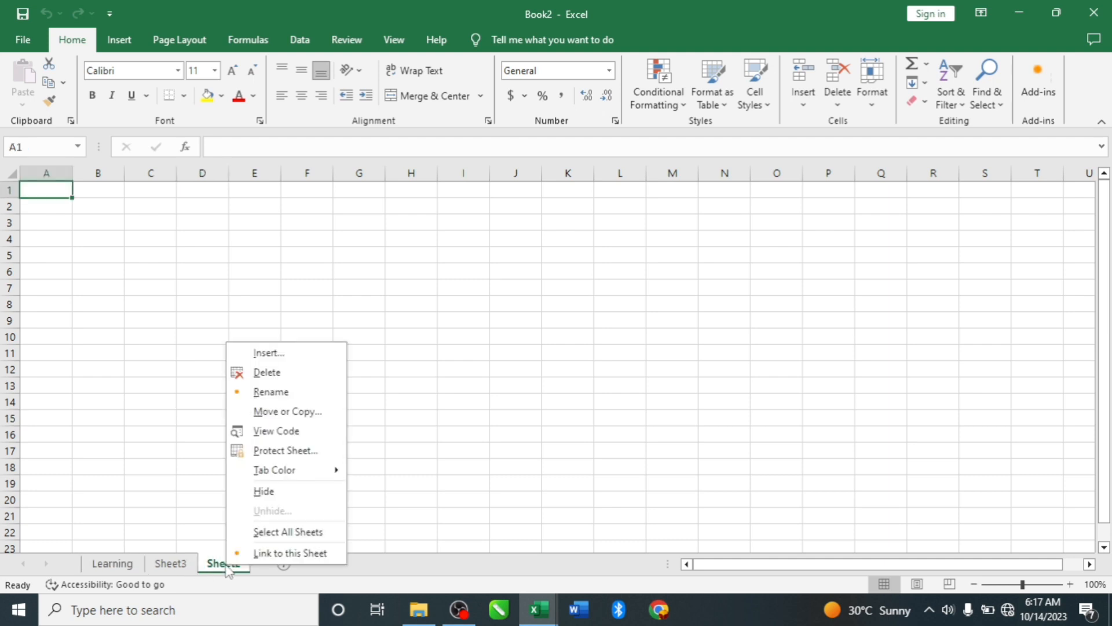
left_click(258, 397)
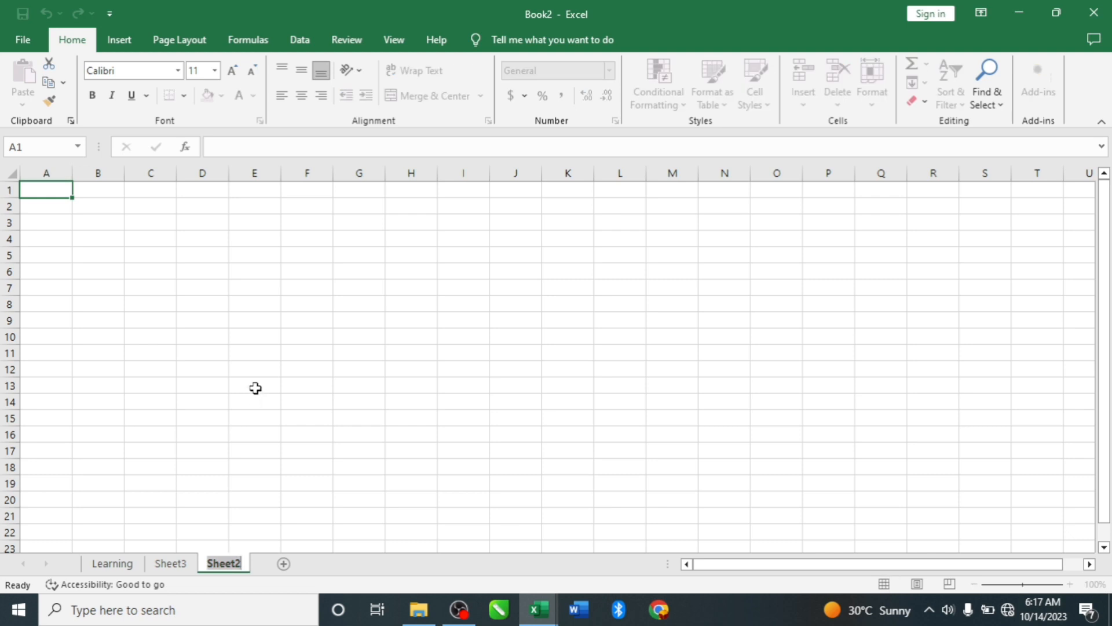
type("Yo")
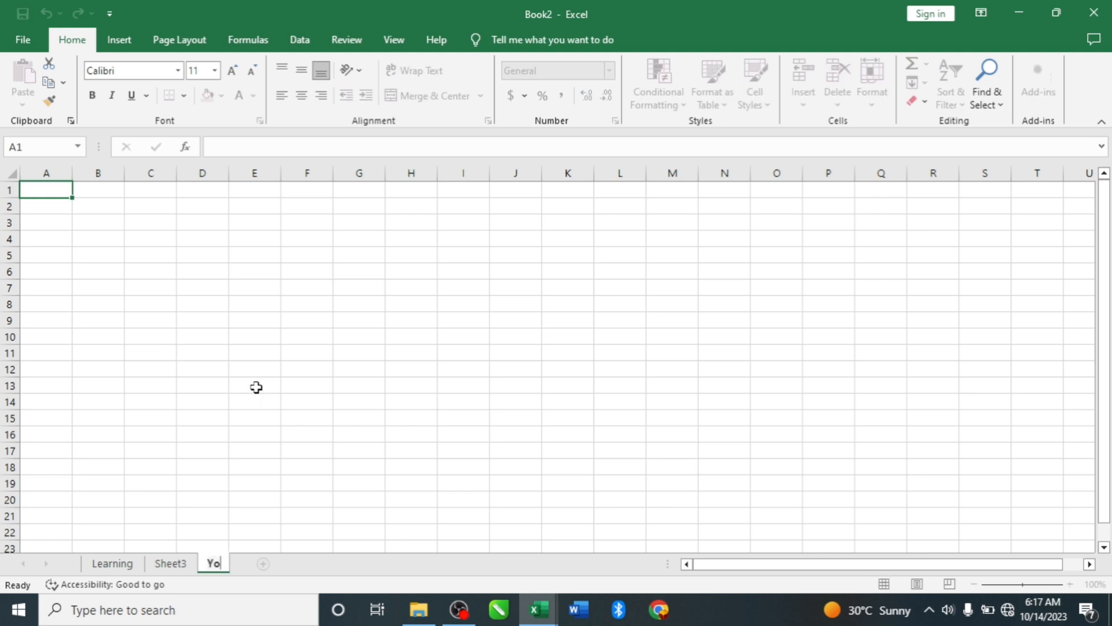
type("utube")
key("Return")
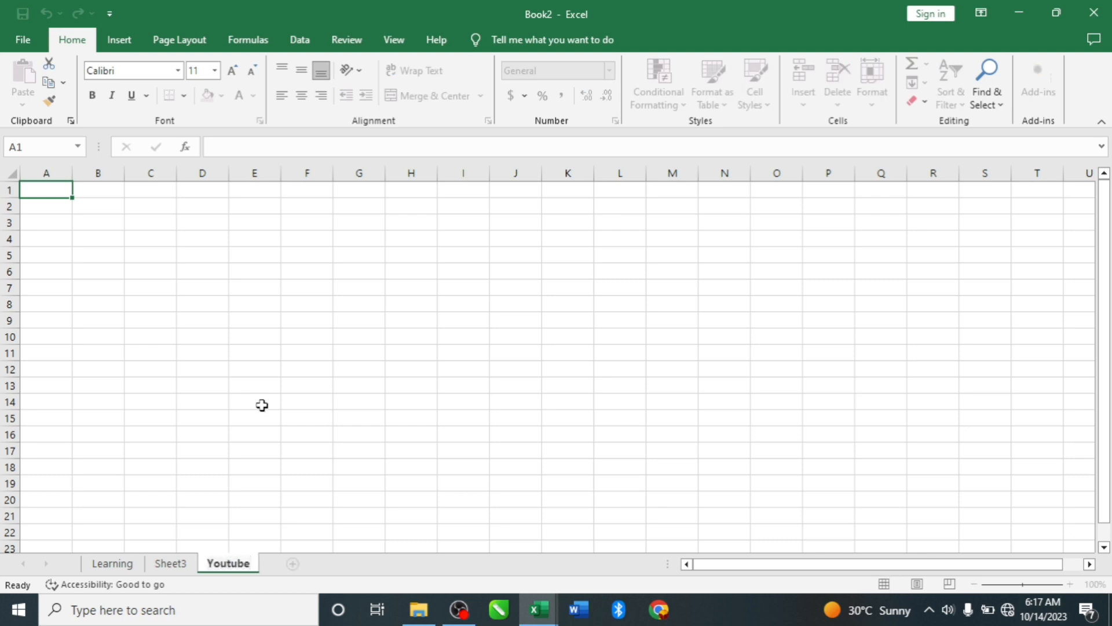
- Set the tab color of the Learning worksheet to red, and activate Sheet3
left_click(176, 564)
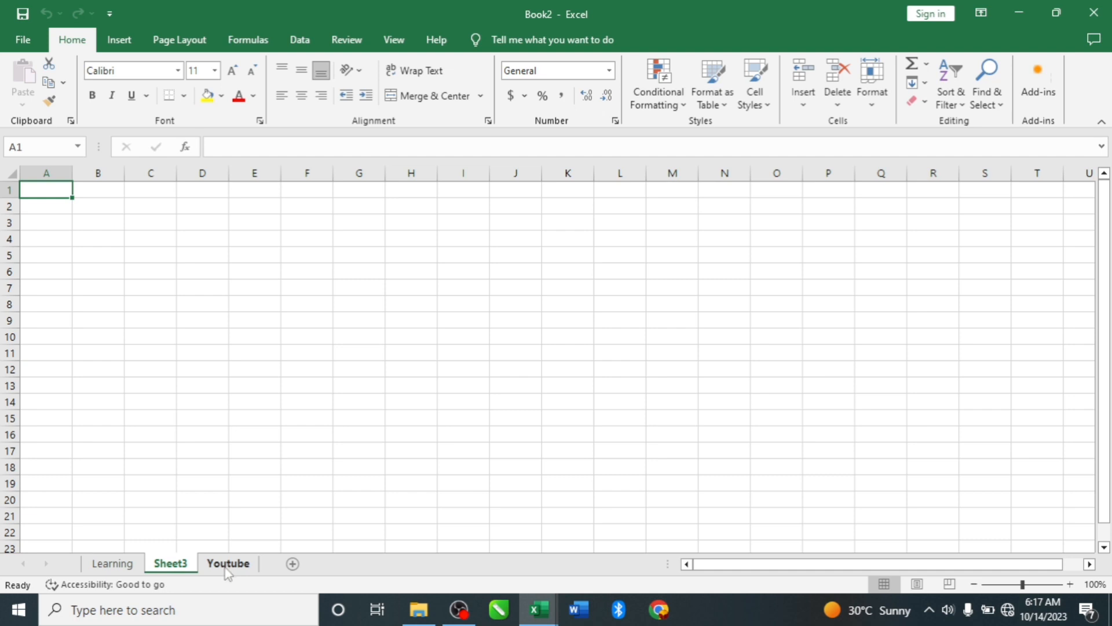
right_click(115, 567)
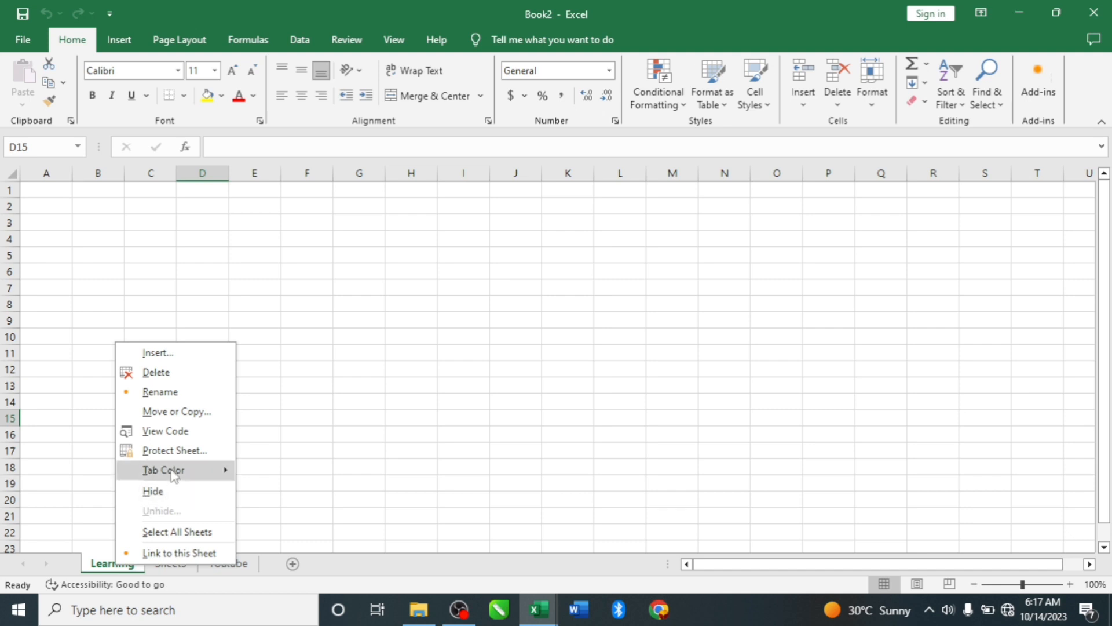
mouse_move(174, 473)
left_click(242, 539)
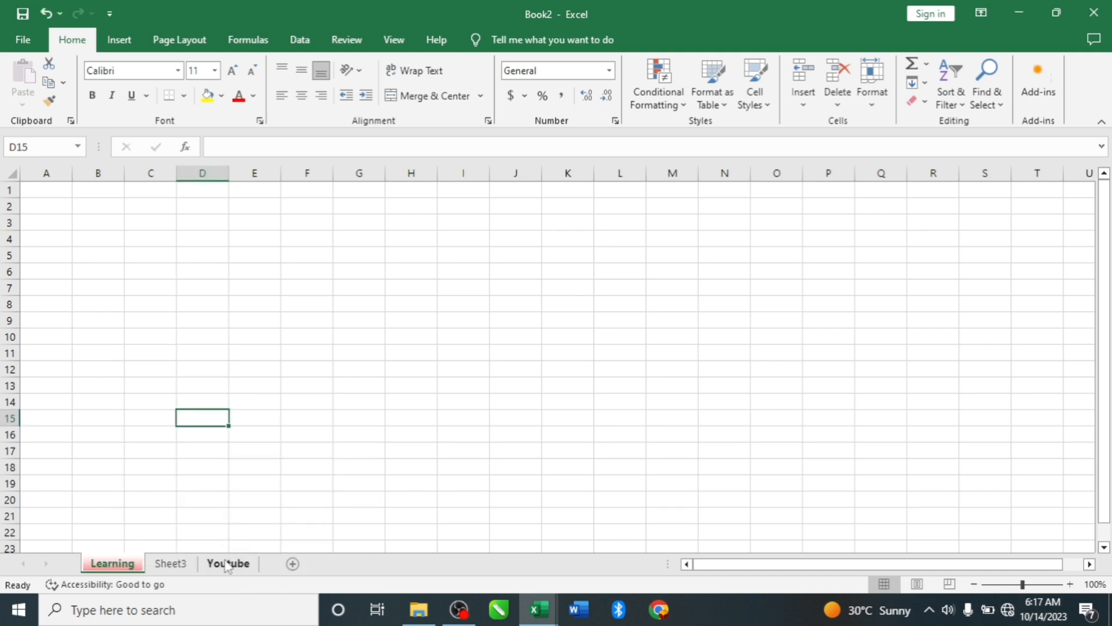
right_click(180, 565)
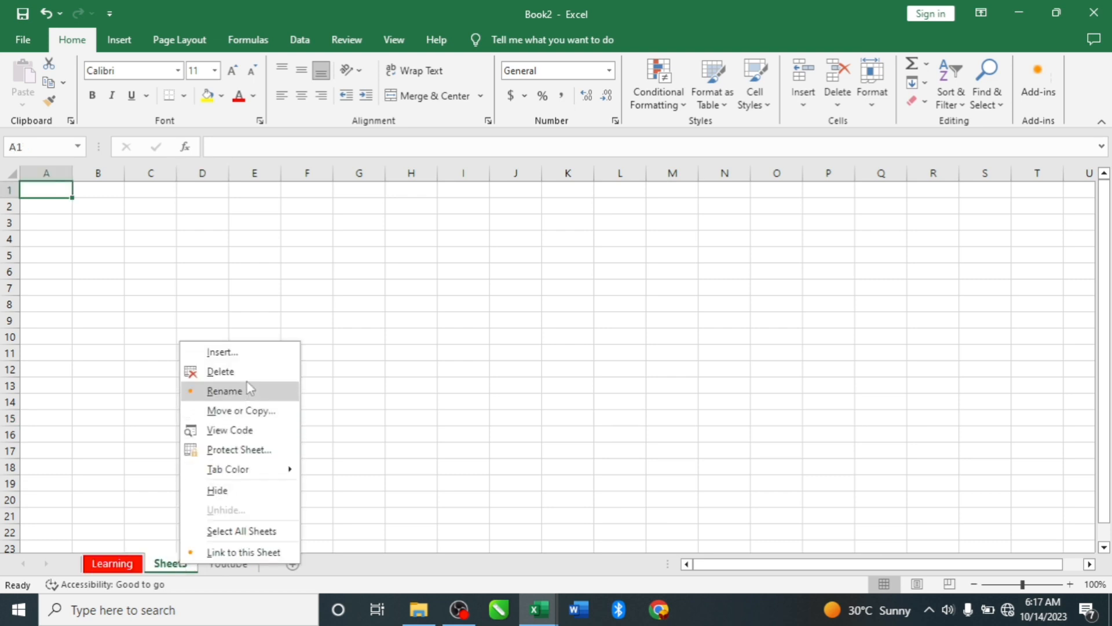
left_click(352, 406)
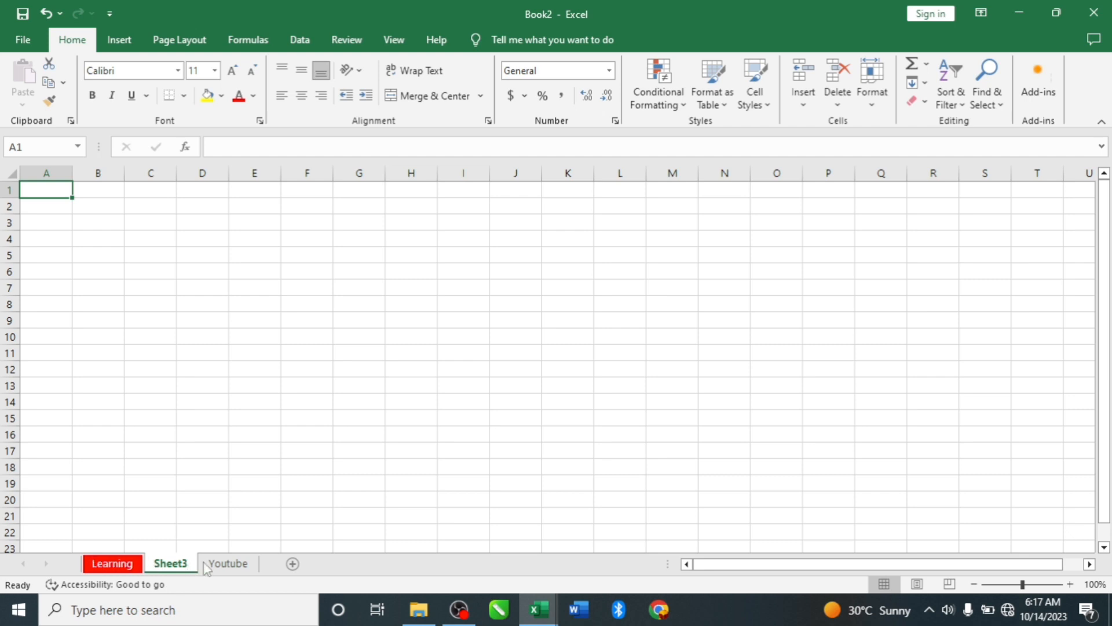
- Reorder the worksheets so Youtube comes first, followed by Sheet3 and Learning
left_click_drag(240, 565, 83, 565)
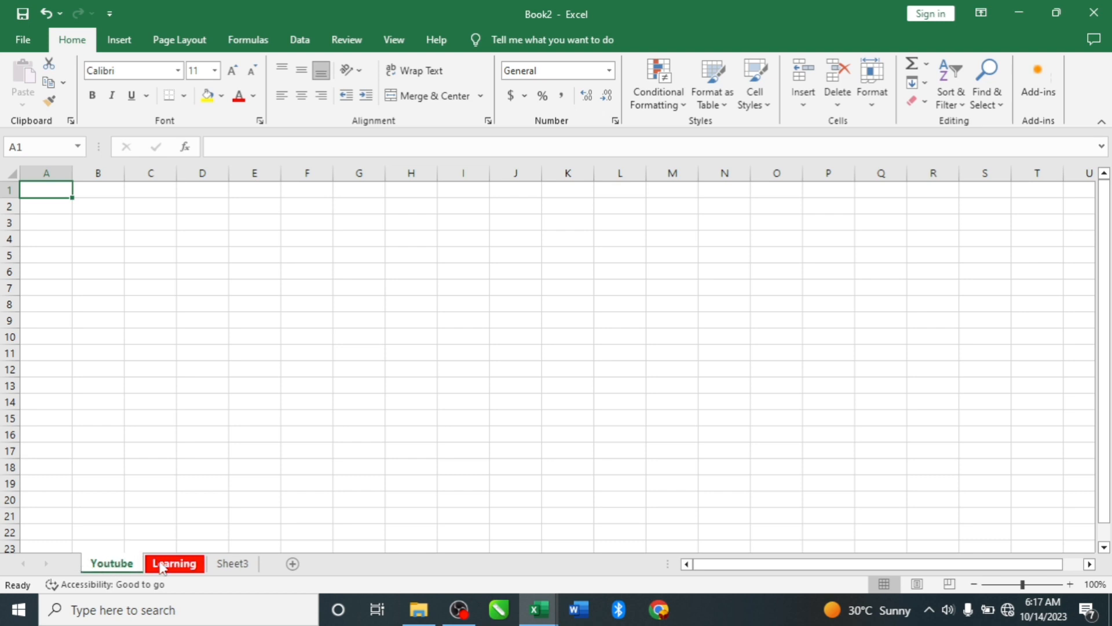
left_click(232, 565)
left_click_drag(177, 566, 154, 570)
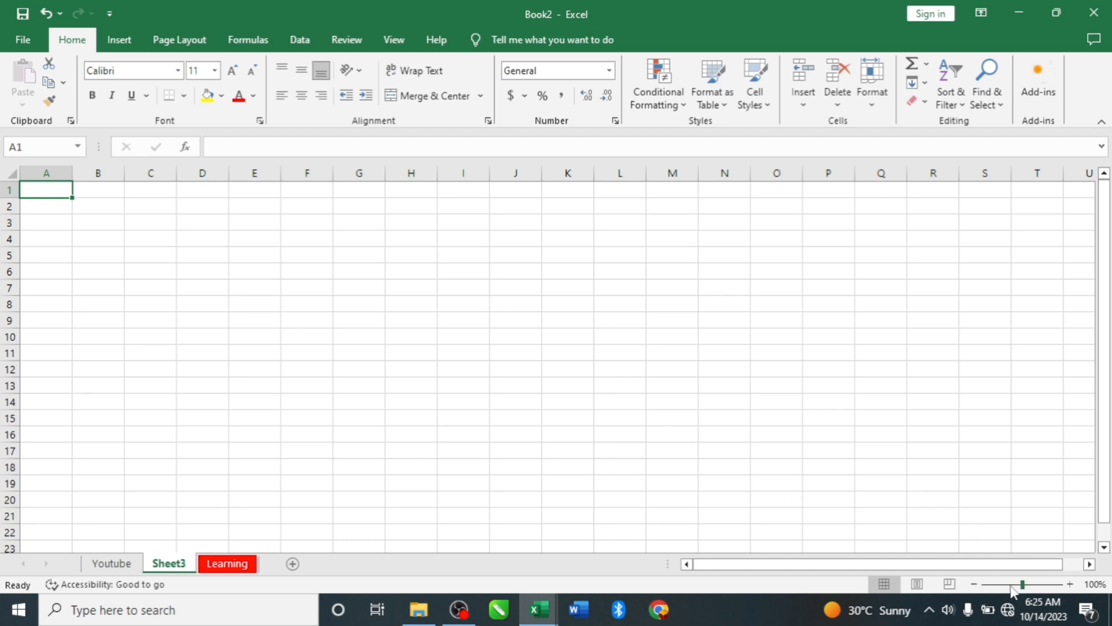
- Zoom Sheet3 to 166% and enter the text "Youtube is foe everyone" in cell A1
mouse_move(1022, 584)
left_mouse_down()
mouse_move(997, 584)
mouse_move(1040, 585)
mouse_move(1031, 588)
left_mouse_up()
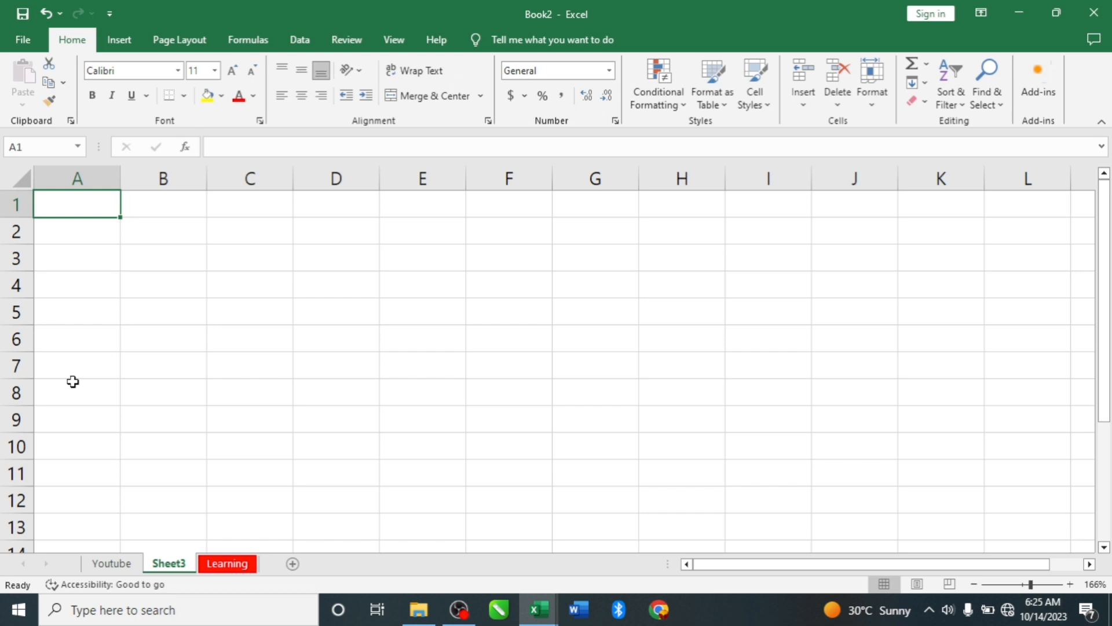
double_click(69, 207)
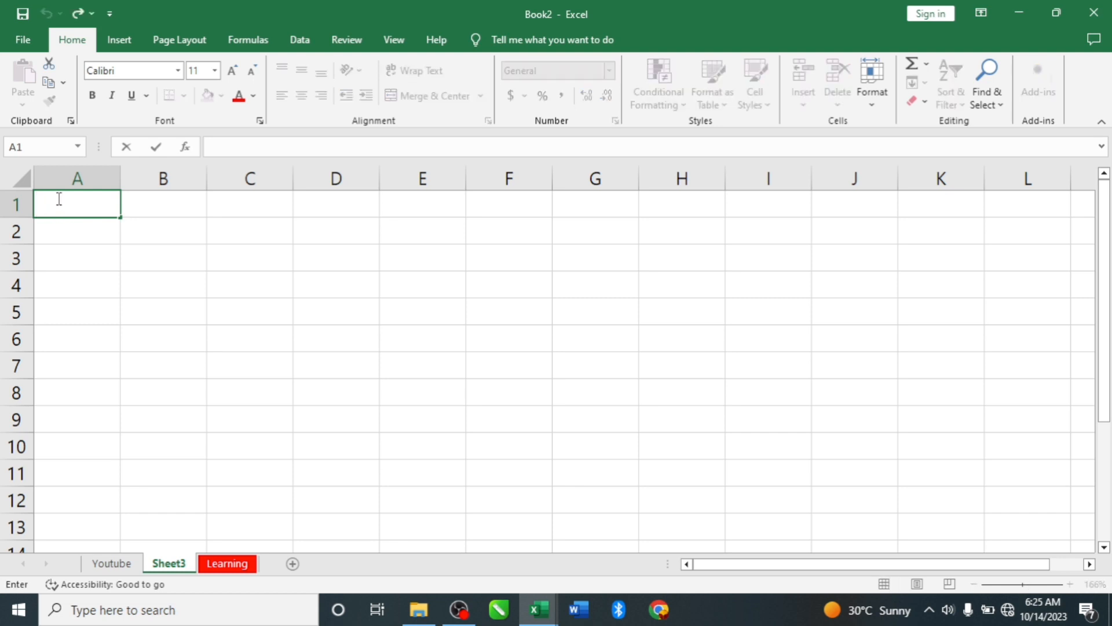
type("Youtube is ")
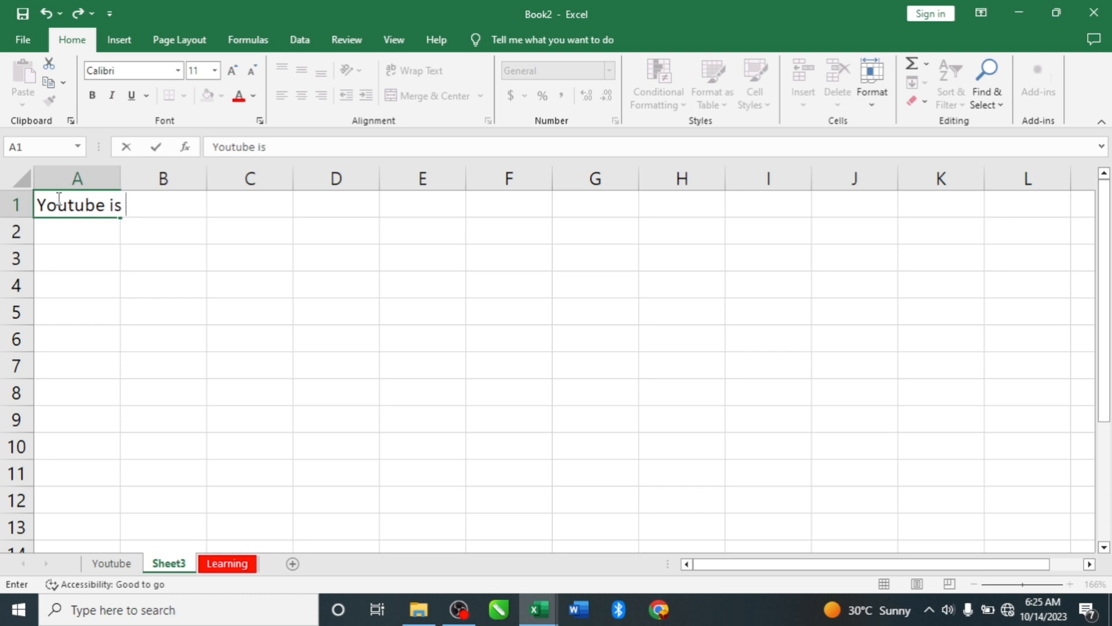
type("foe ever")
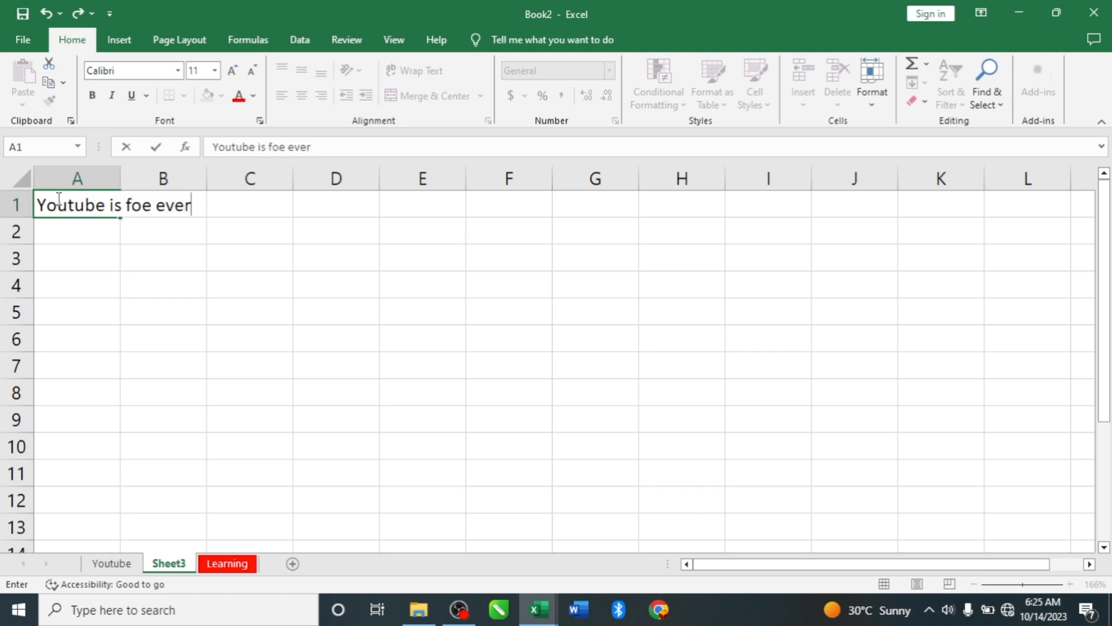
type("yone")
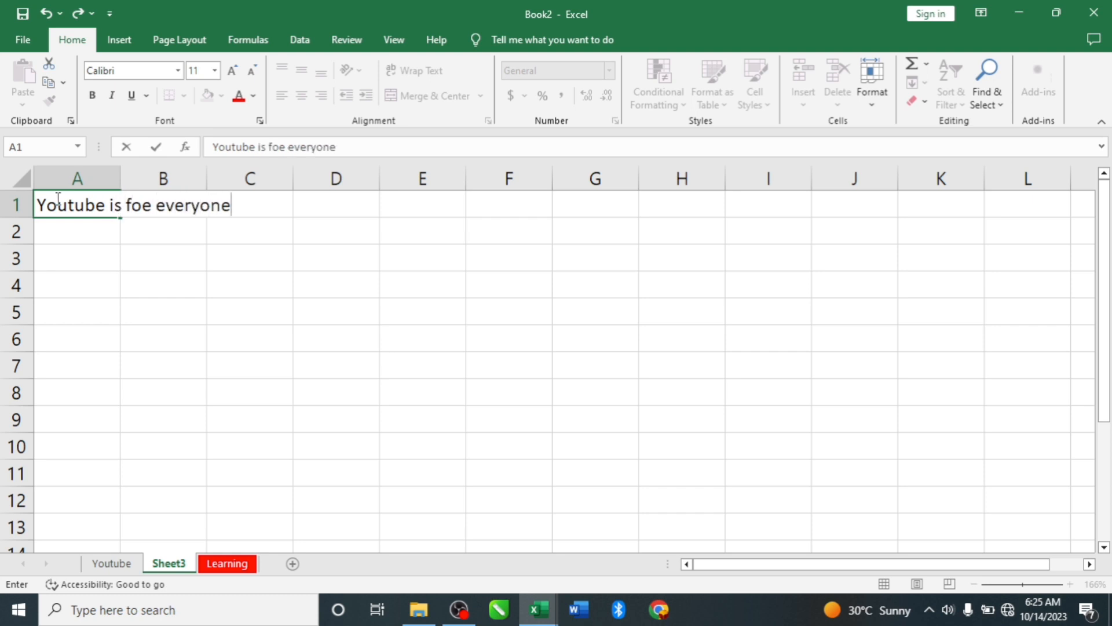
- Correct "foe" to "for" in cell A1's text, commit the entry and reselect cell A1
left_click(151, 208)
key("BackSpace")
type("r")
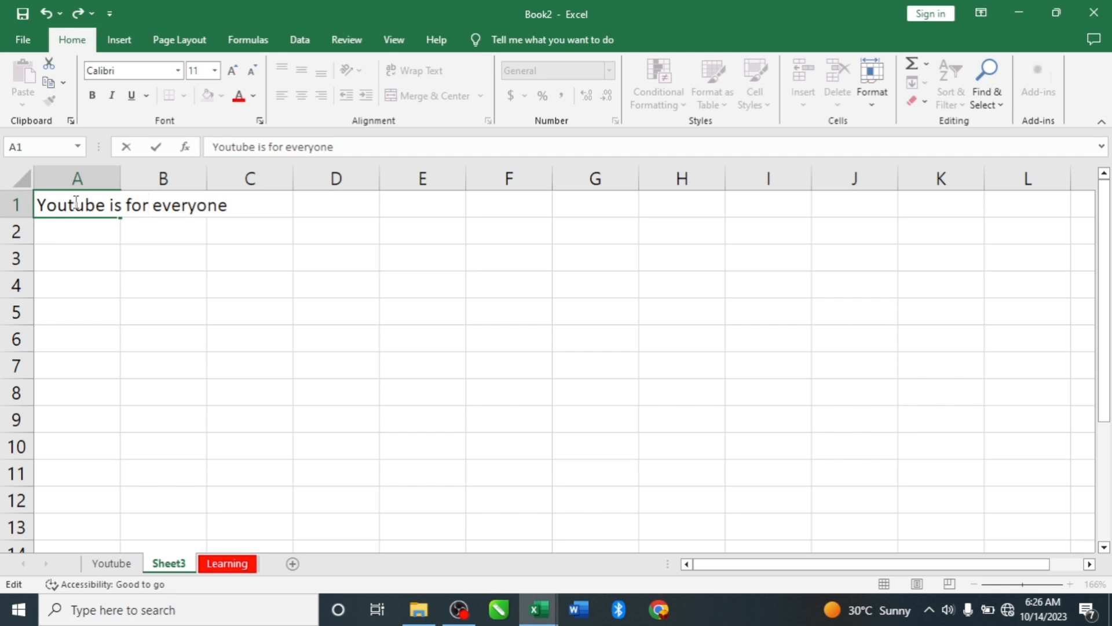
left_click(77, 235)
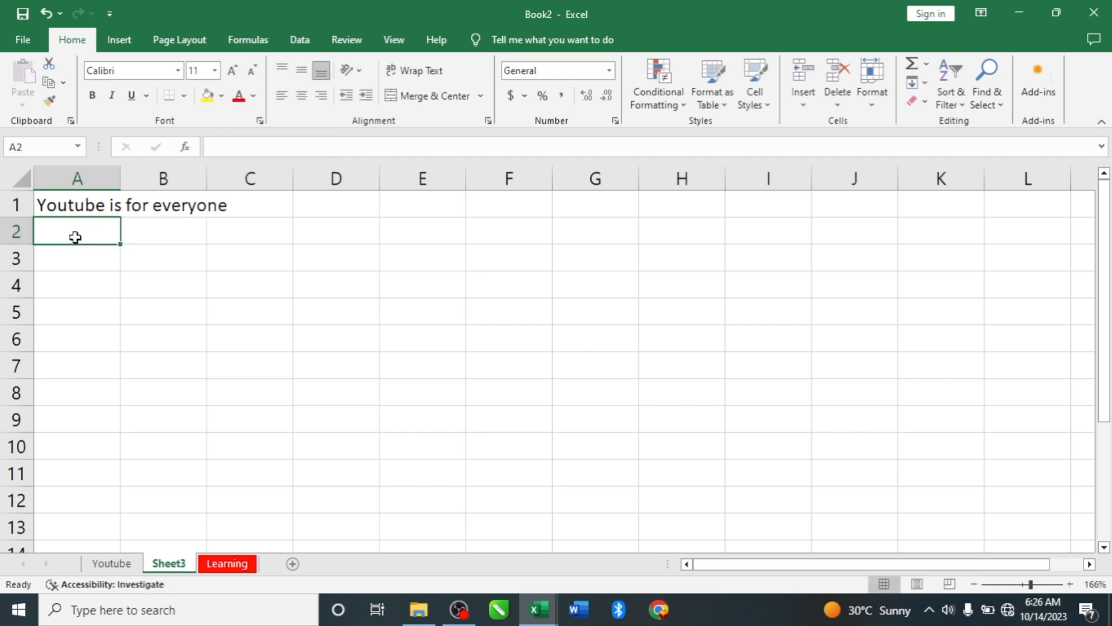
left_click(70, 200)
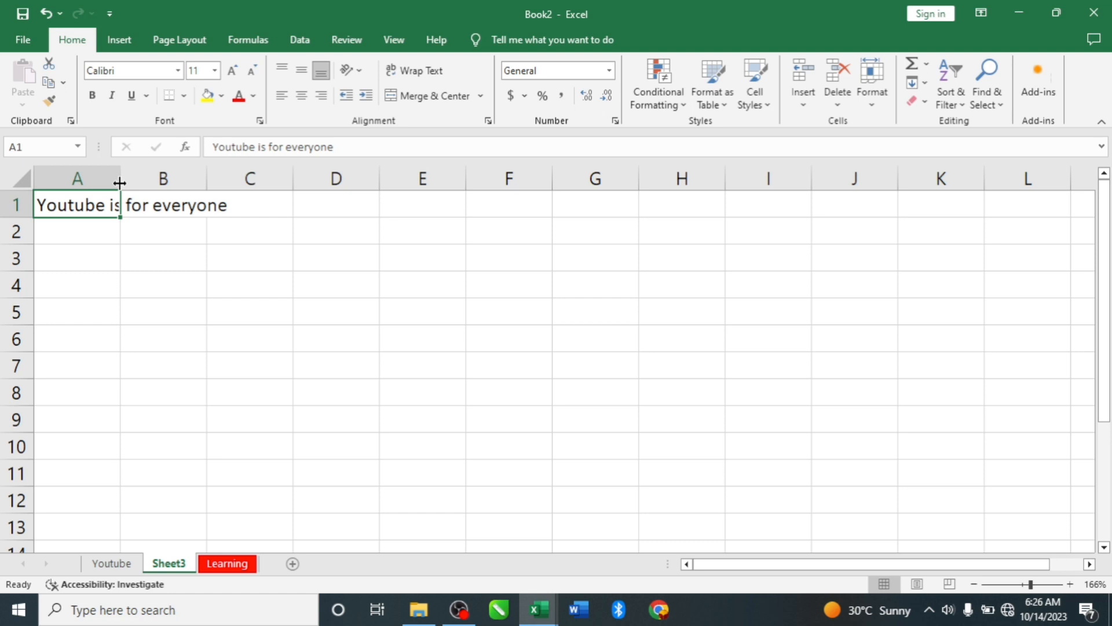
- Enter the text "Learning is for everyone" in cell B1 of Sheet3 and commit the entry
left_click(153, 205)
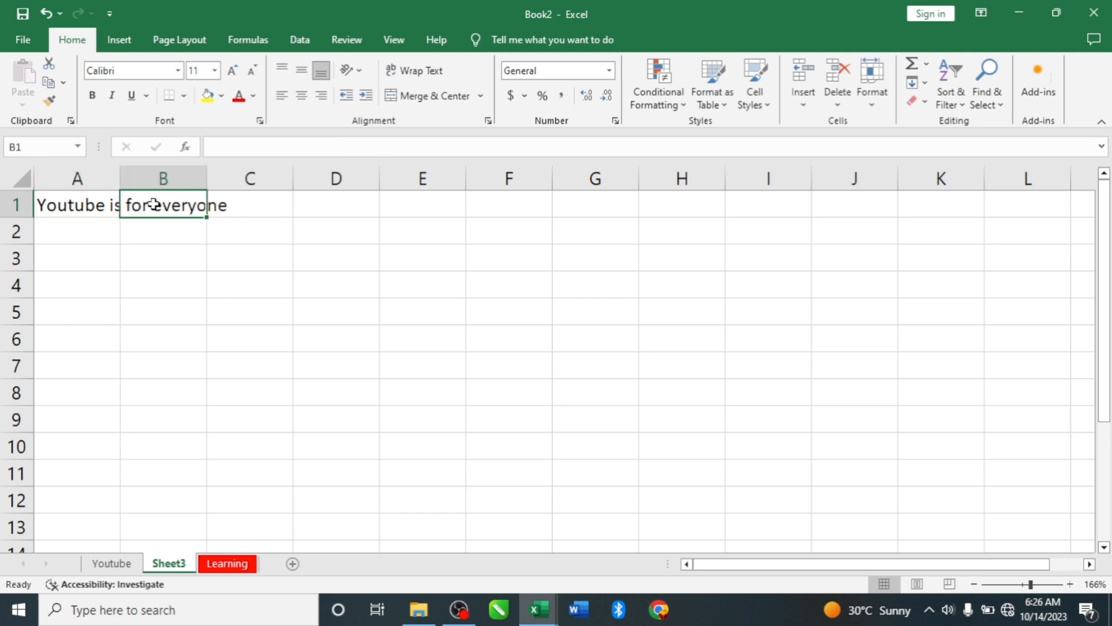
type("Lrea")
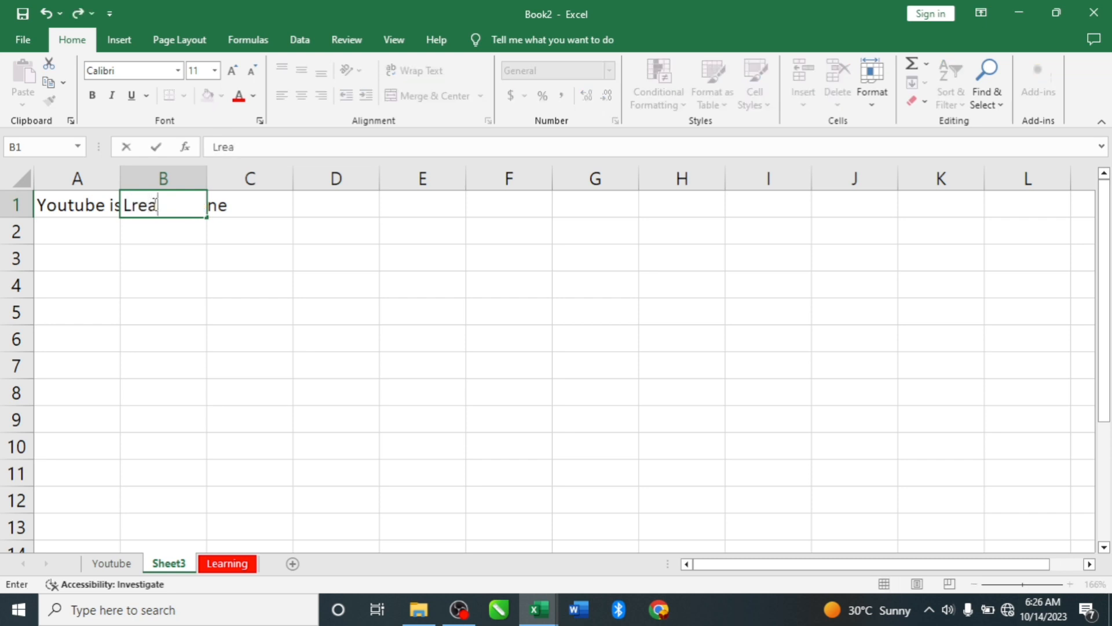
key("BackSpace")
key("BackSpace")
key("BackSpace")
type("earning i")
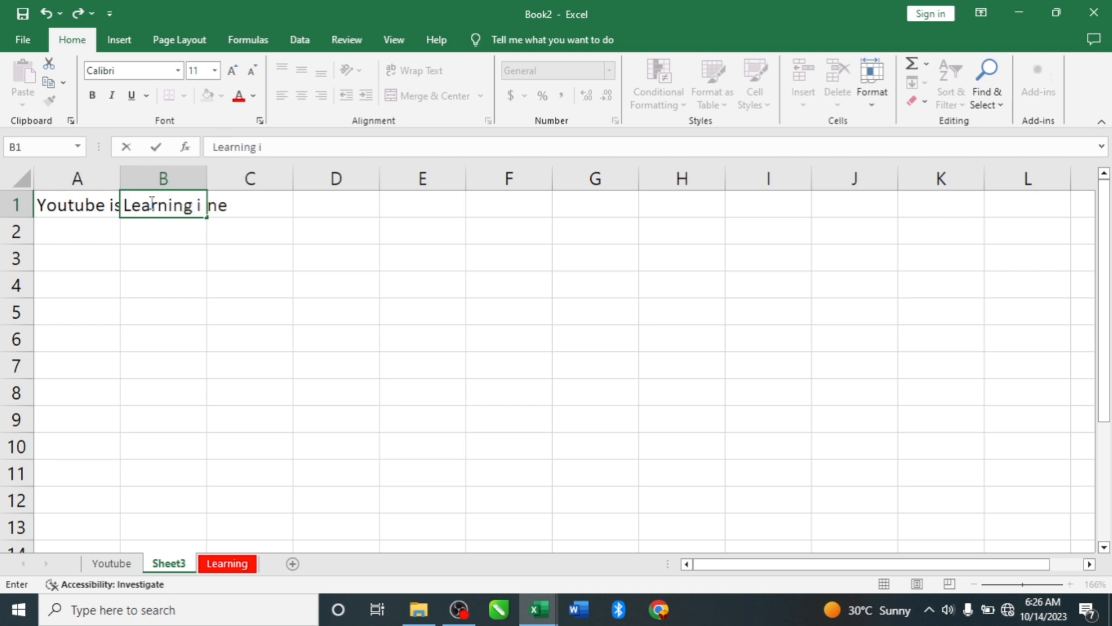
type("s for e")
key("BackSpace")
type("r everyo")
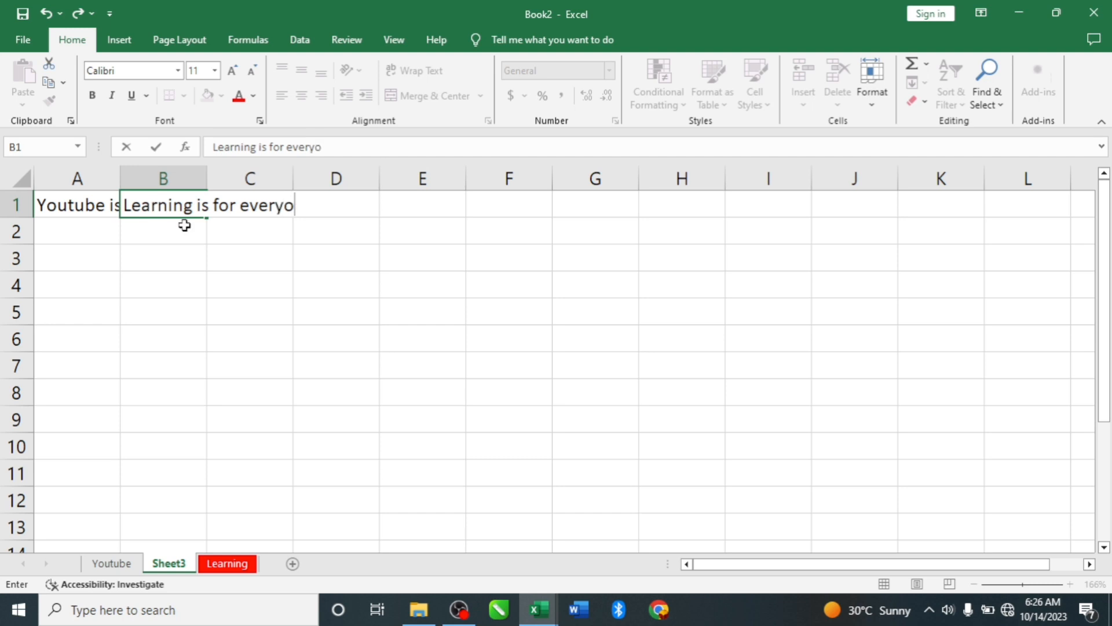
type("ne")
left_click(192, 236)
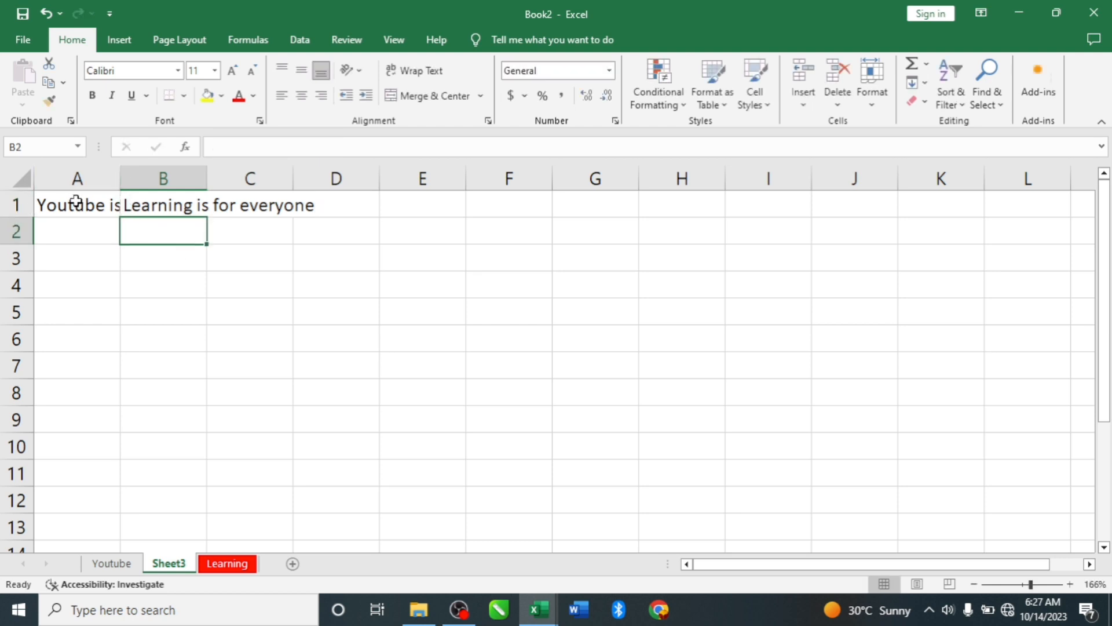
- Widen columns A and B so the sentences in A1 and B1 fit within their own cells, and check both cells
double_click(119, 179)
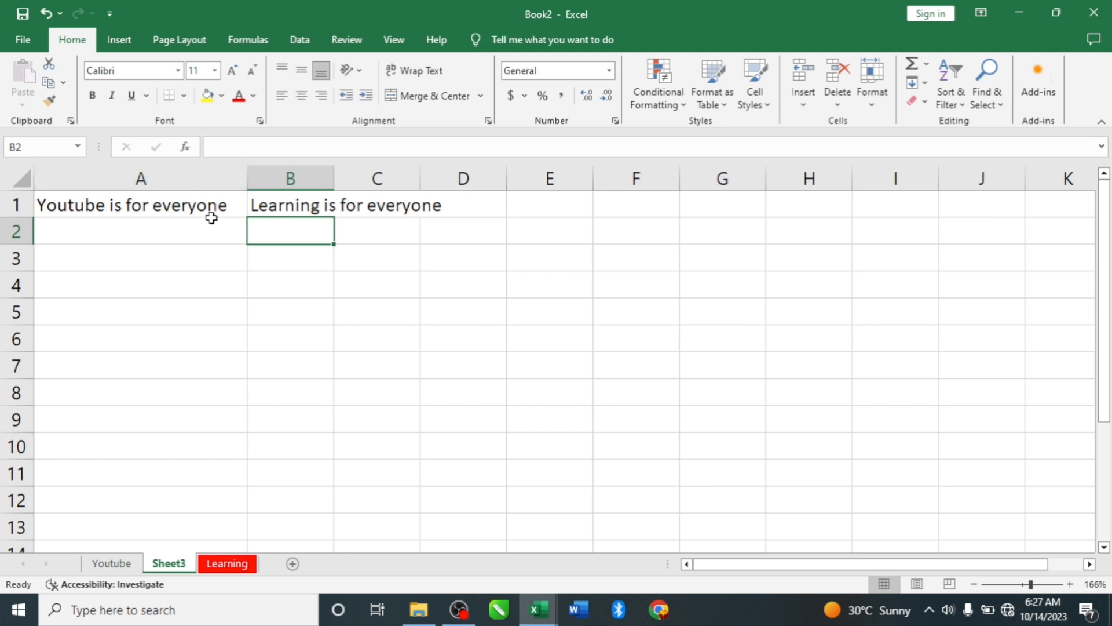
left_click_drag(335, 179, 512, 179)
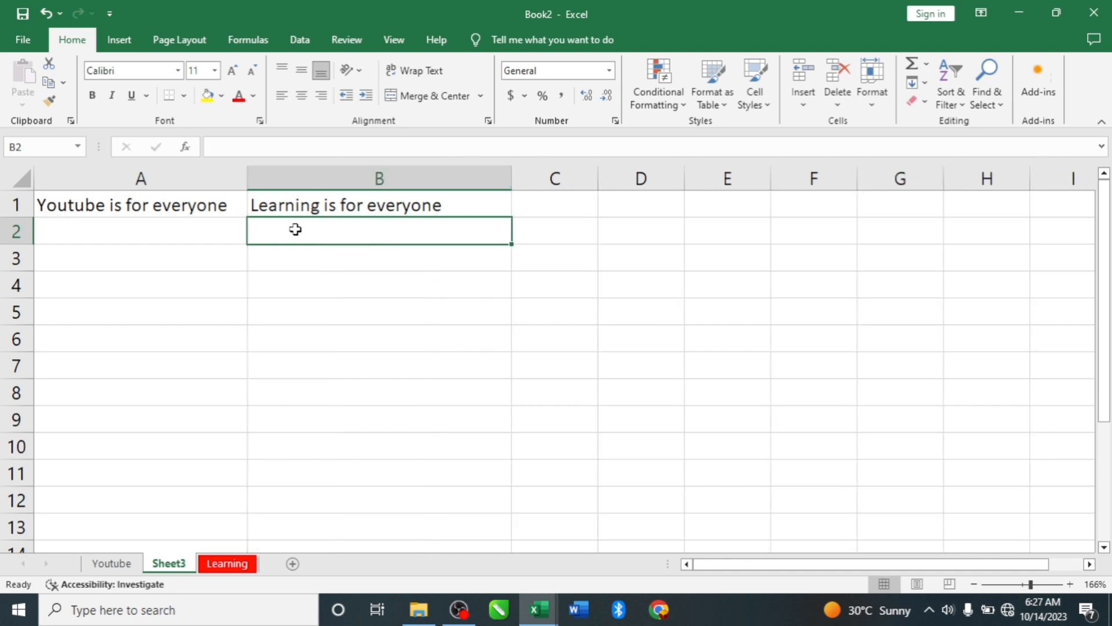
left_click(113, 207)
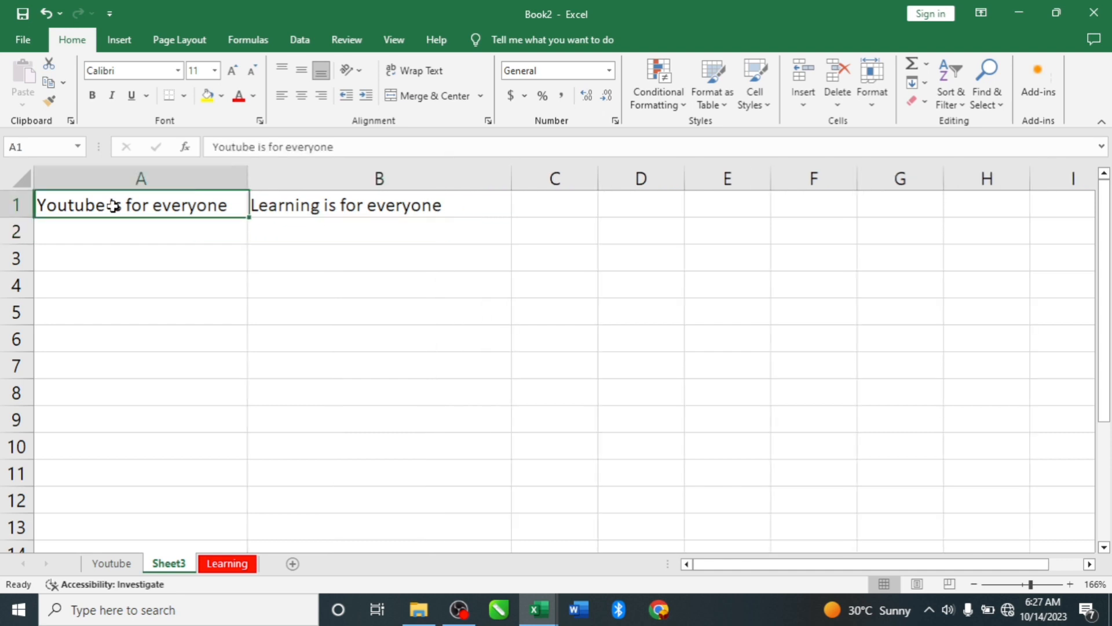
left_click(311, 207)
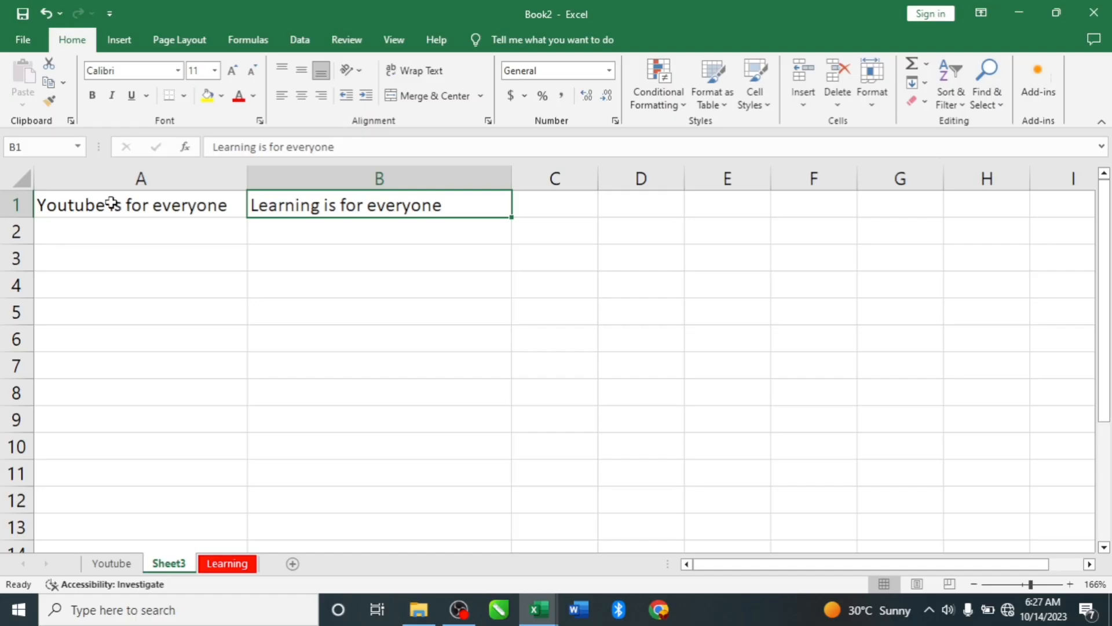
left_click(112, 204)
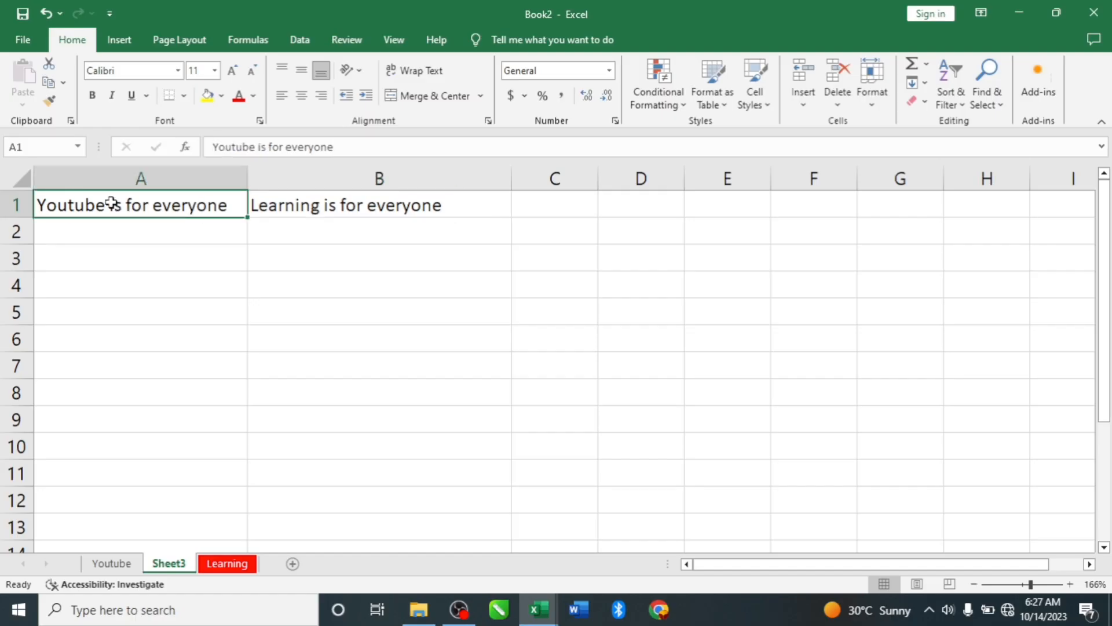
- Enter "January" in cell A2 and commit it by moving to cell A3
left_click(143, 234)
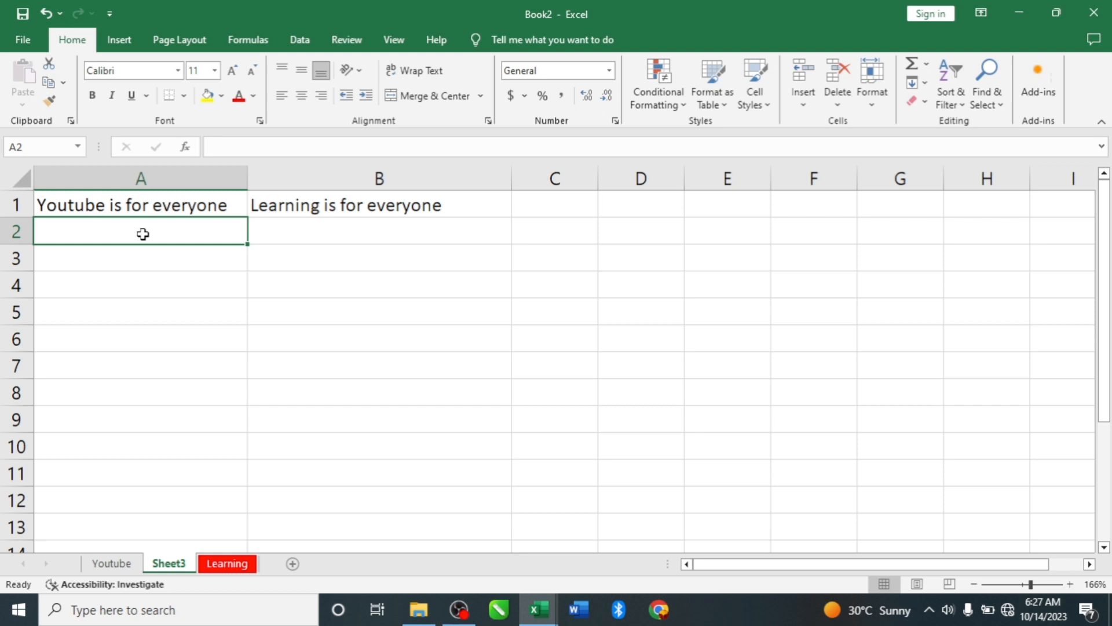
type("Ja")
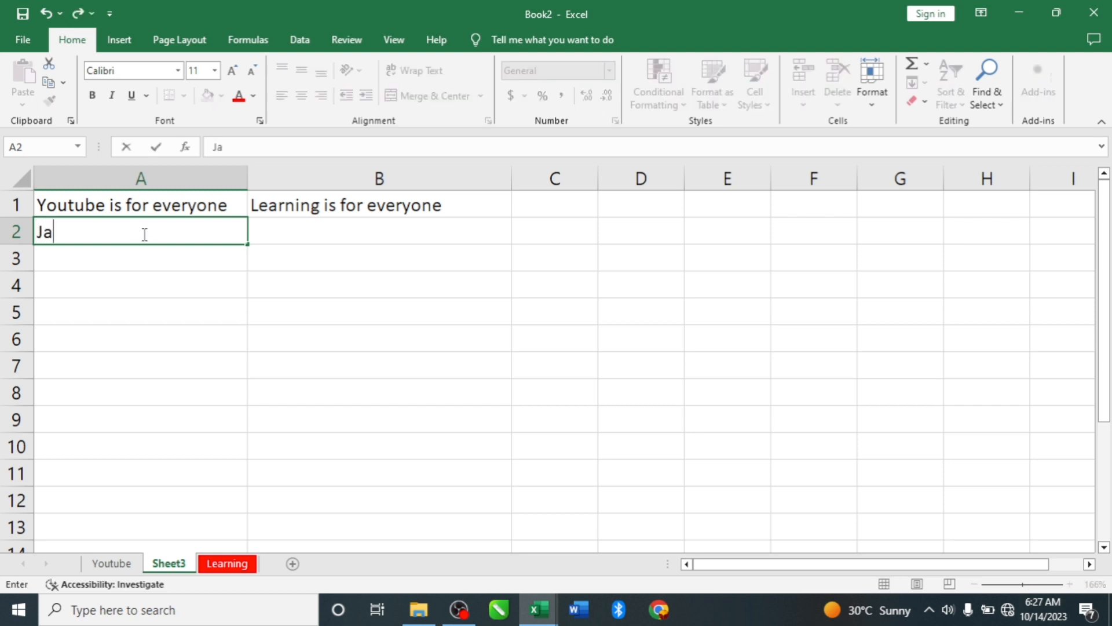
type("nuary")
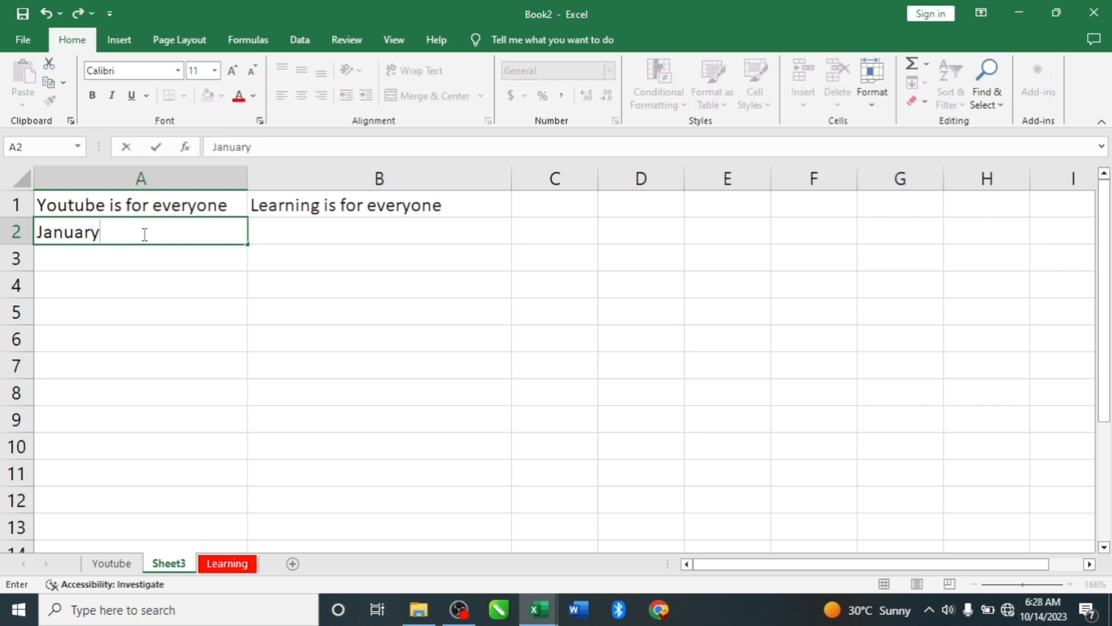
left_click(139, 263)
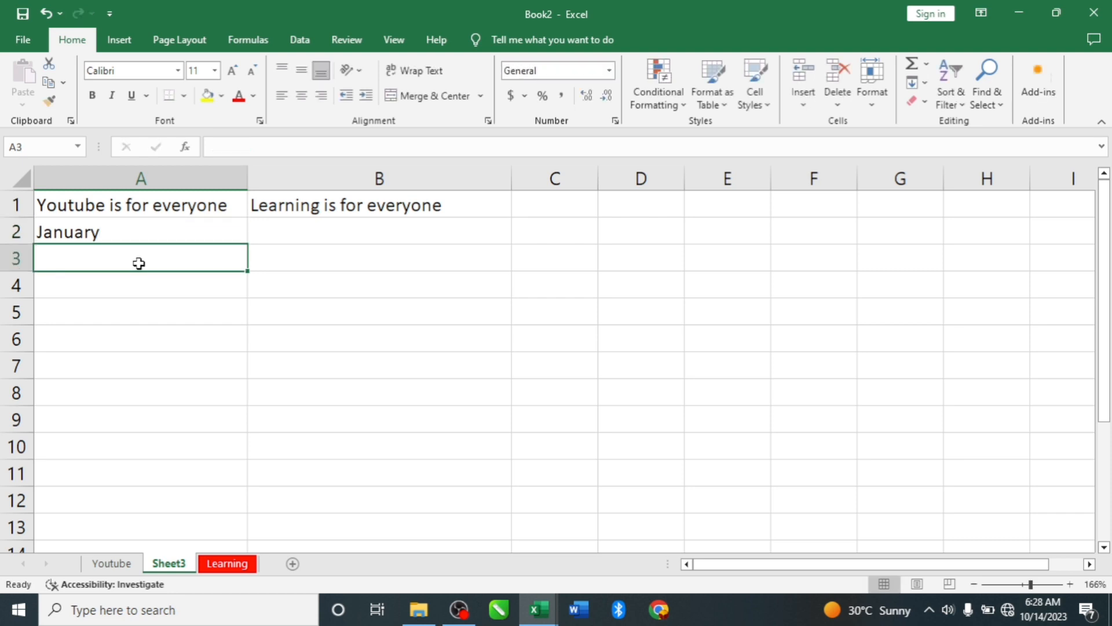
- Move the active cell down column A to A7 and back up to A2
key("Down")
key("Down")
key("Down")
key("Down")
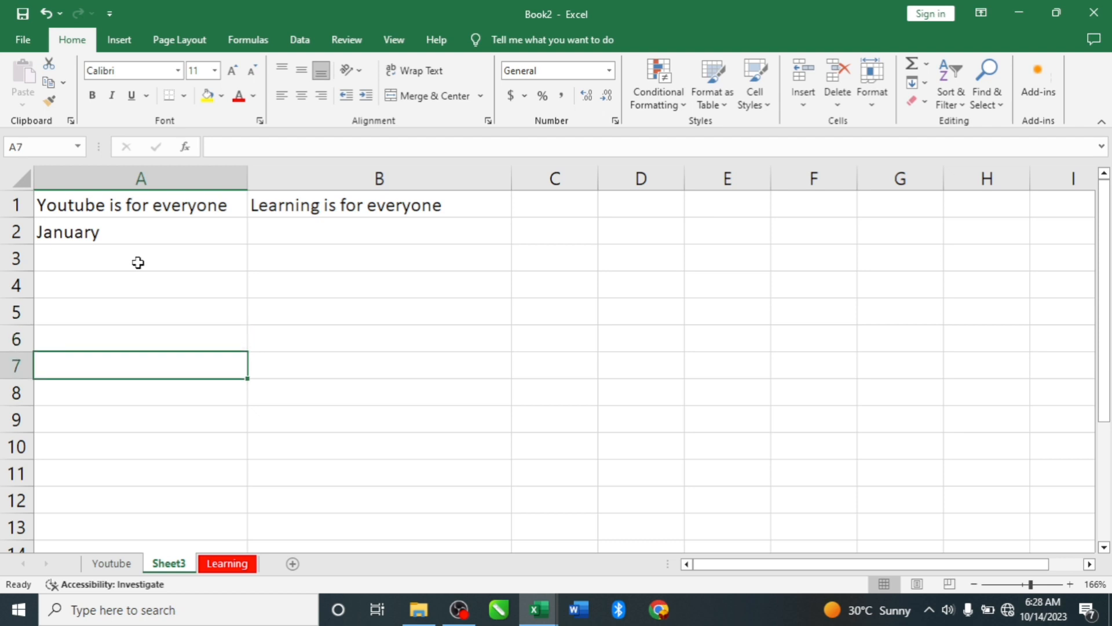
key("Up")
key("Up")
key("Up")
key("Up")
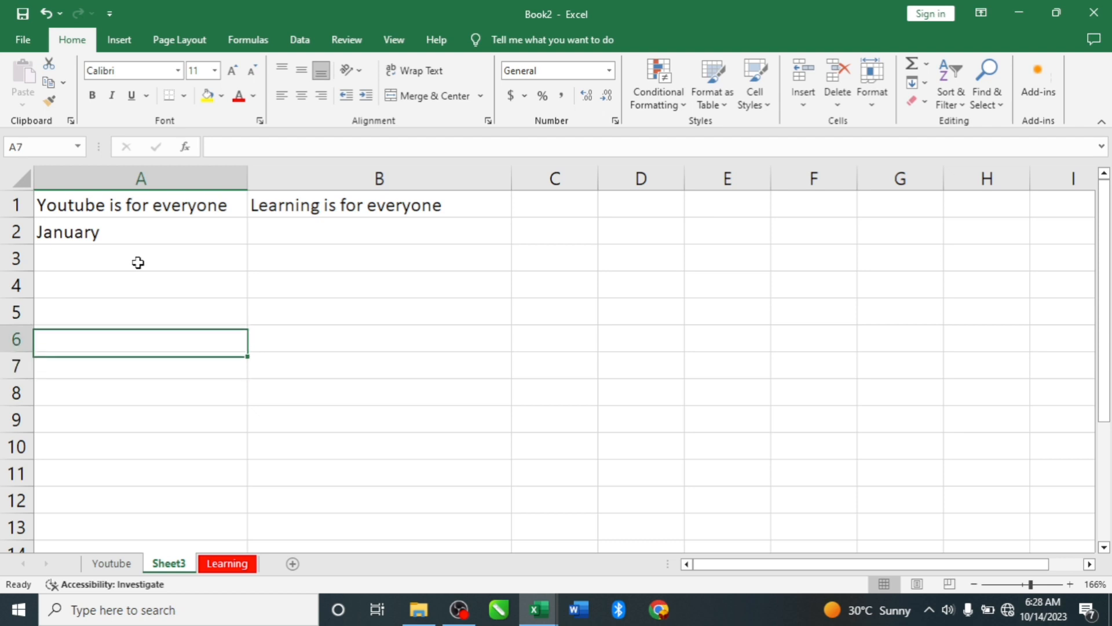
key("Up")
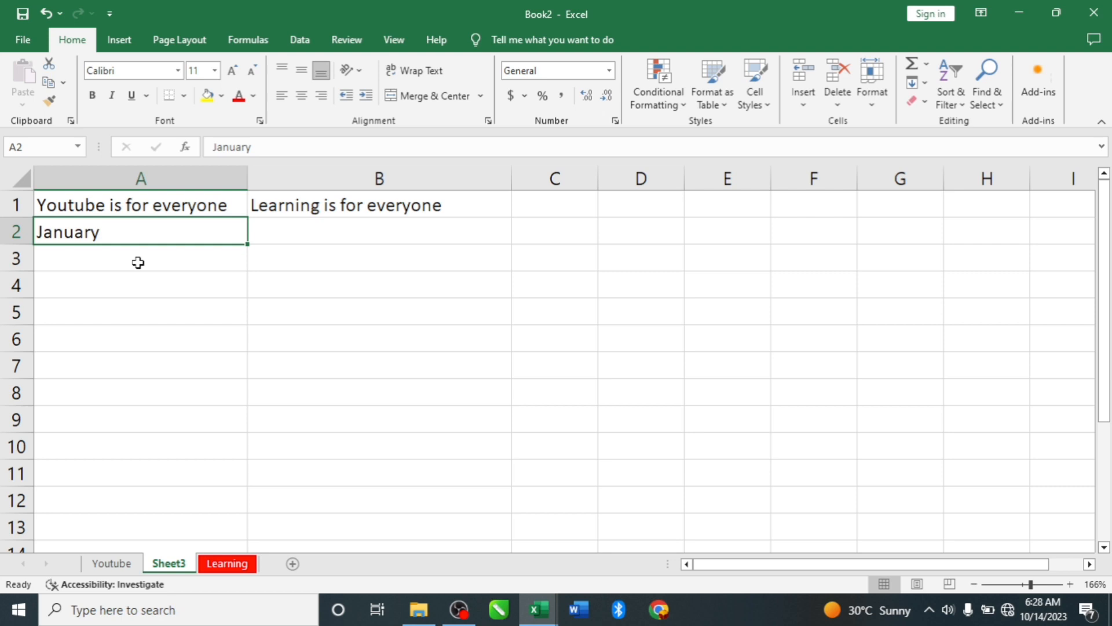
- Move the active cell across row 2 to F2 and back to A2
key("Right")
key("Right")
key("Right")
key("Right")
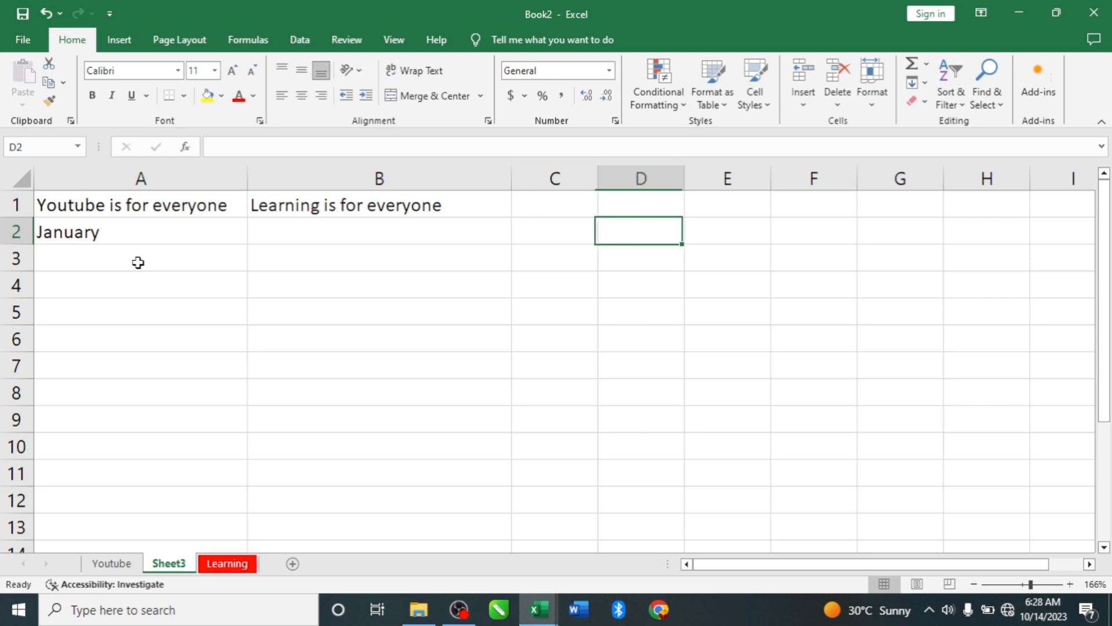
key("Right")
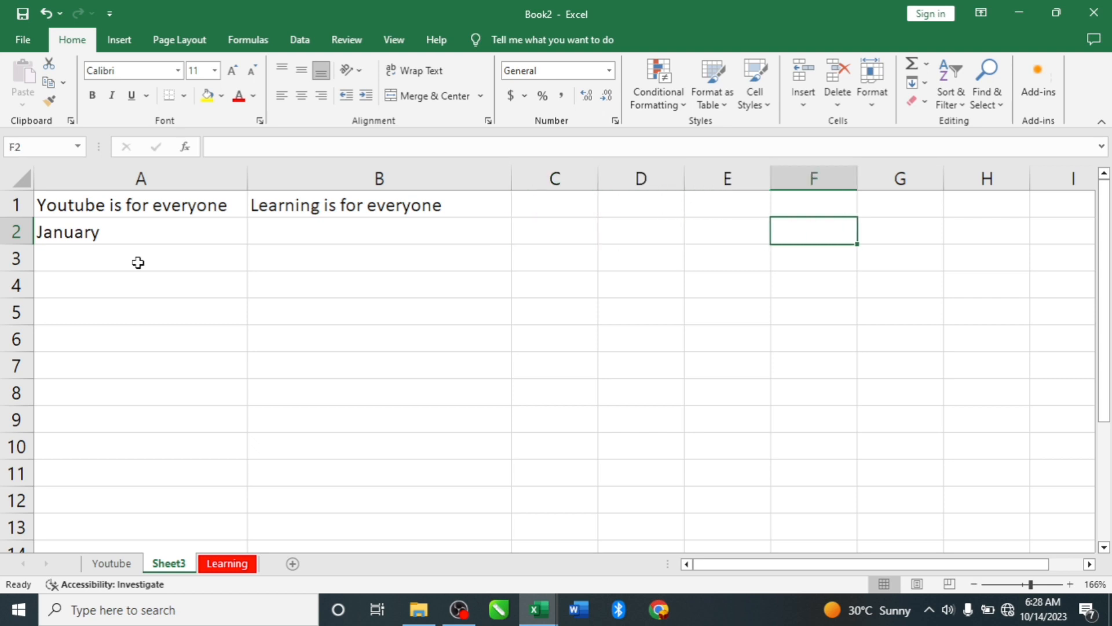
key("Left")
key("Left")
key("Left")
key("Left")
key("Left")
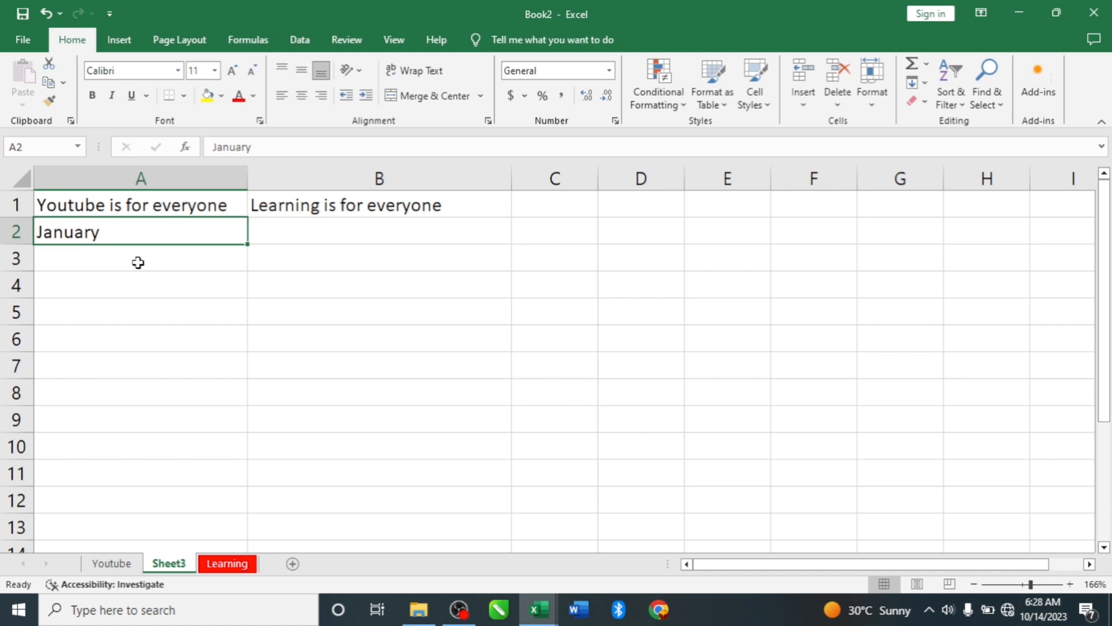
- Enter "February" in cell A3, commit it and select cell A2
left_click(103, 250)
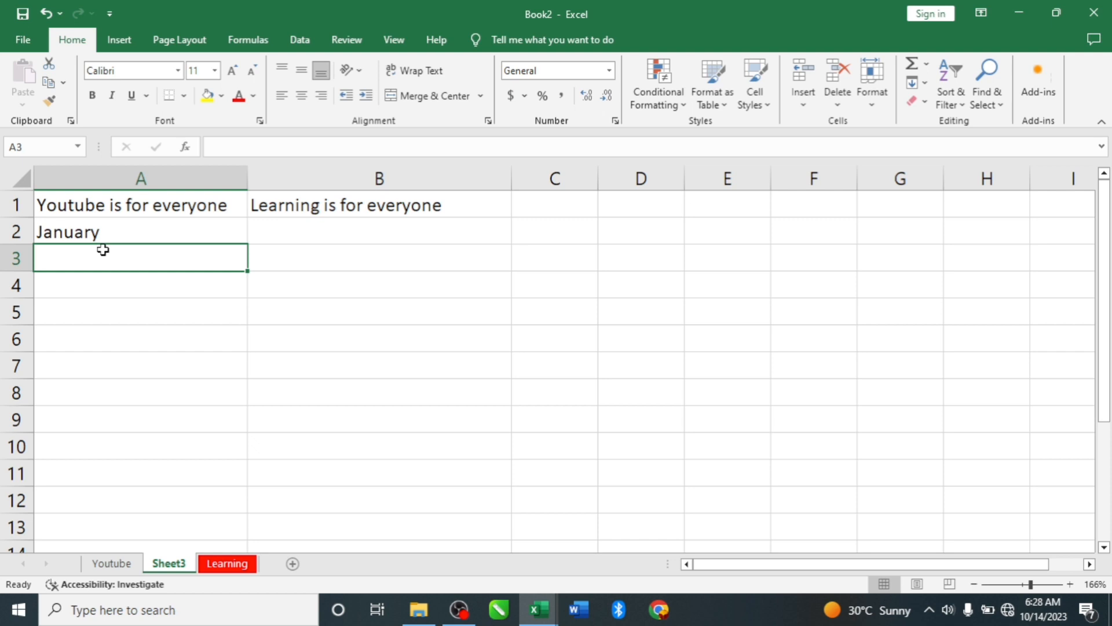
type("Febru")
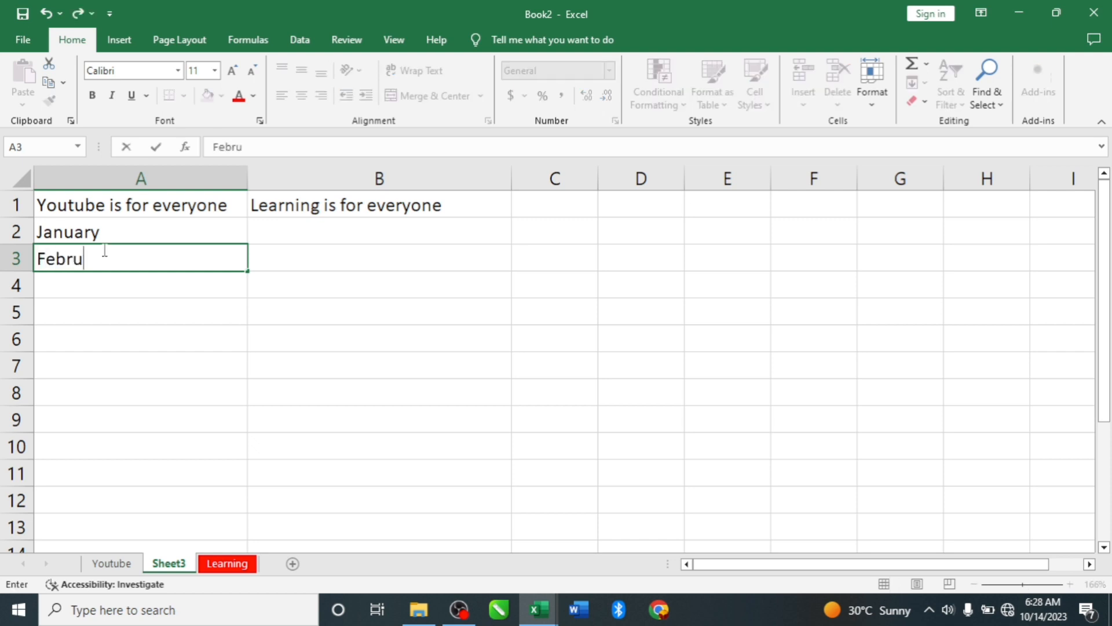
type("ary")
left_click(115, 232)
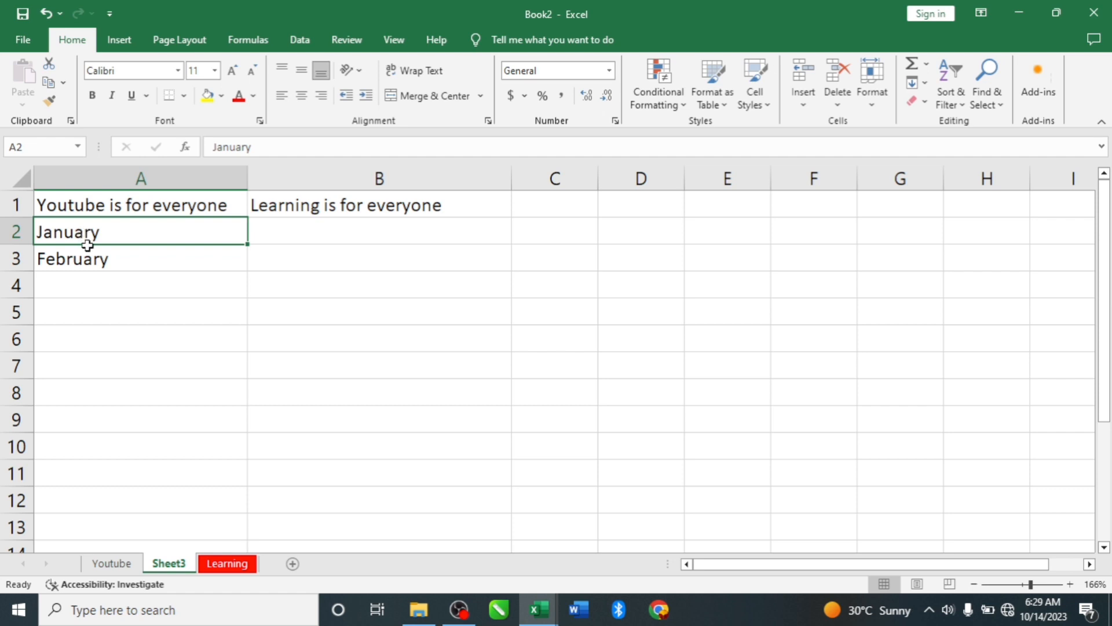
- Autofill the month series from A2:A3 down to A13 so column A runs through December, and reselect cell A2
left_click_drag(89, 243, 80, 256)
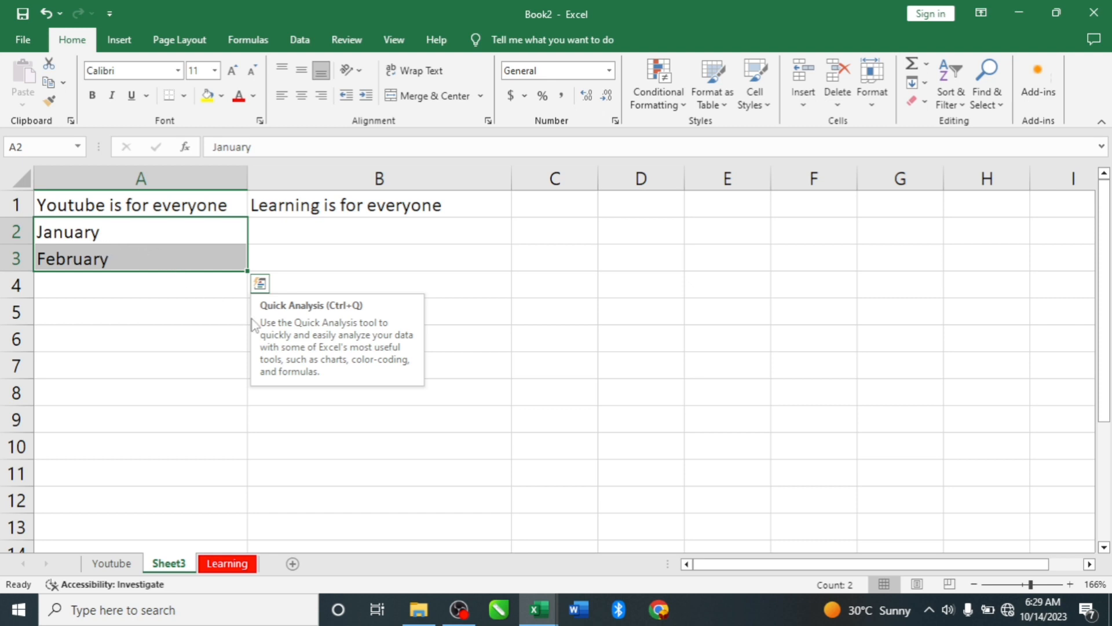
left_click_drag(247, 273, 245, 380)
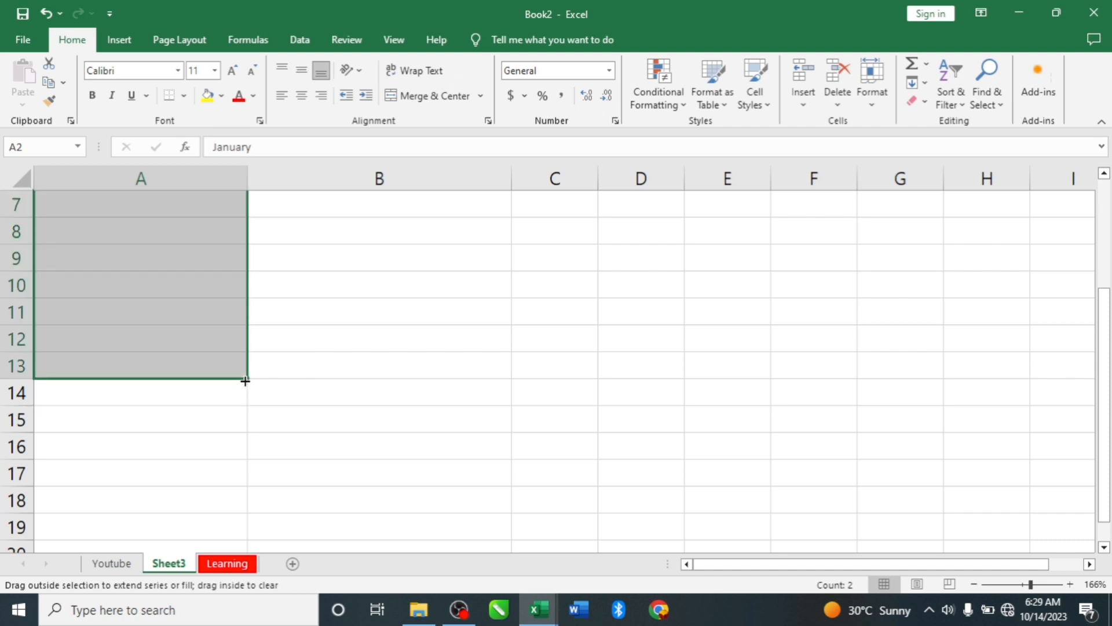
scroll(132, 292, "down", 2)
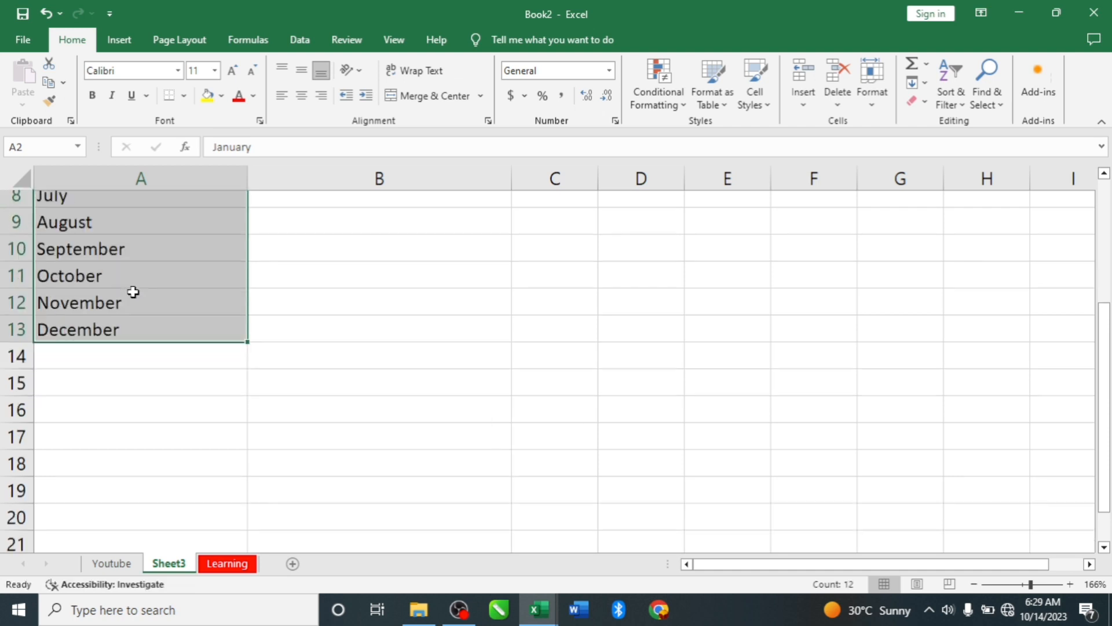
scroll(167, 290, "up", 3)
scroll(106, 250, "up", 1)
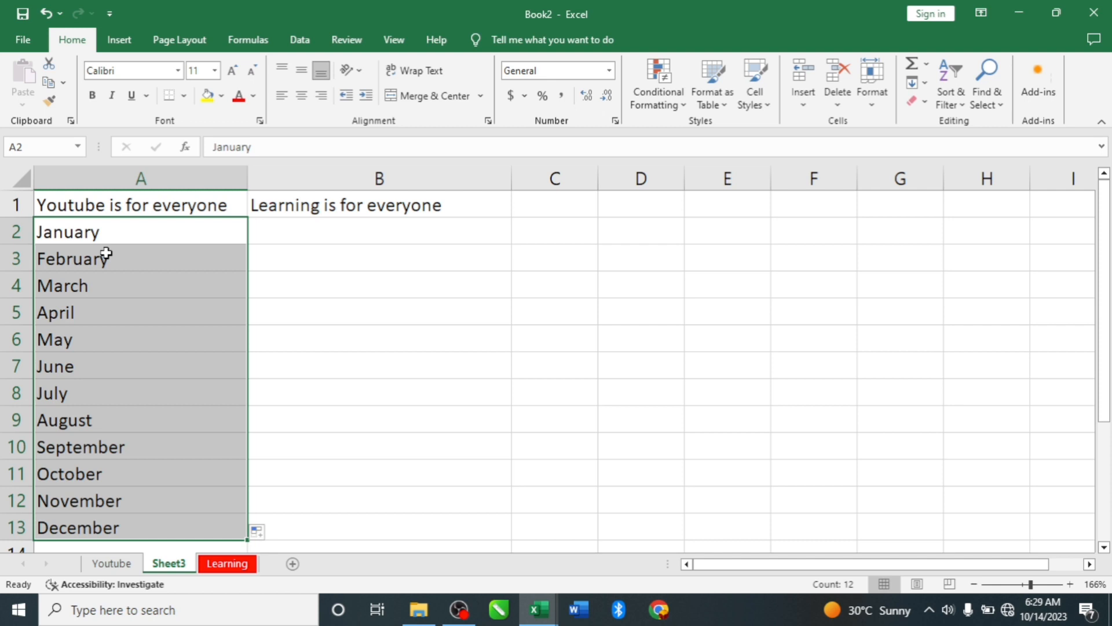
left_click(118, 232)
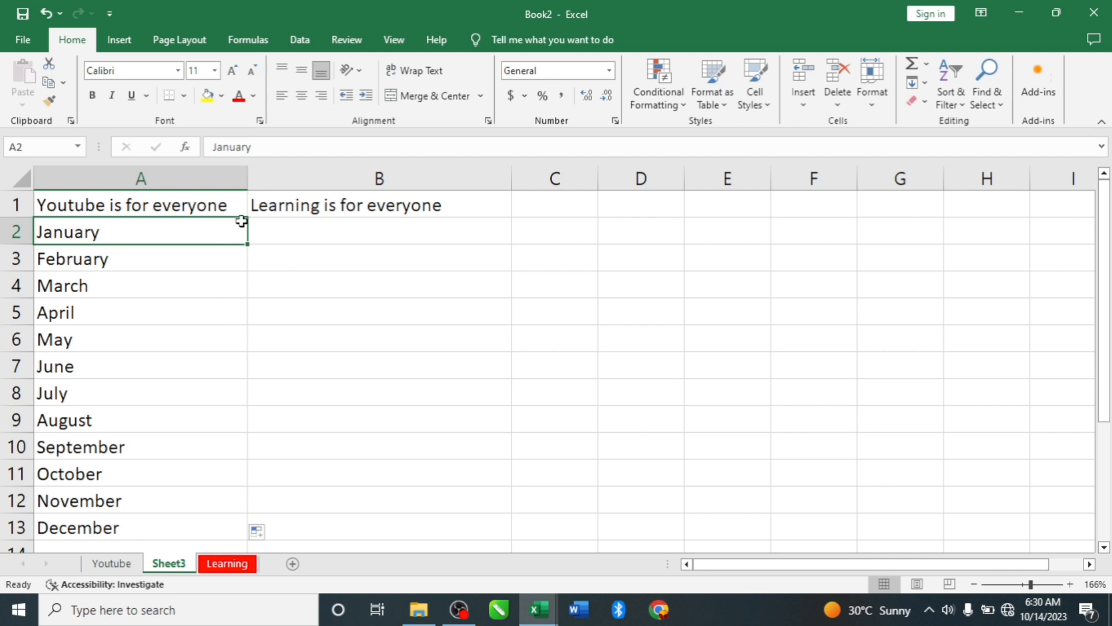
- Enter 1 in cell B2 and 2 in cell B3
left_click(300, 237)
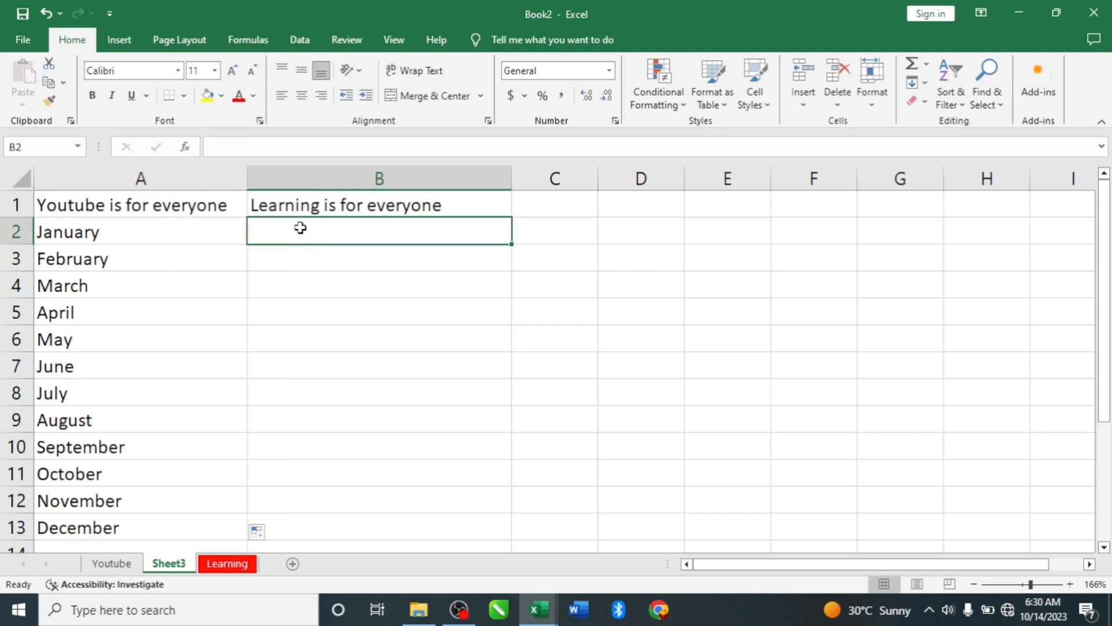
type("1")
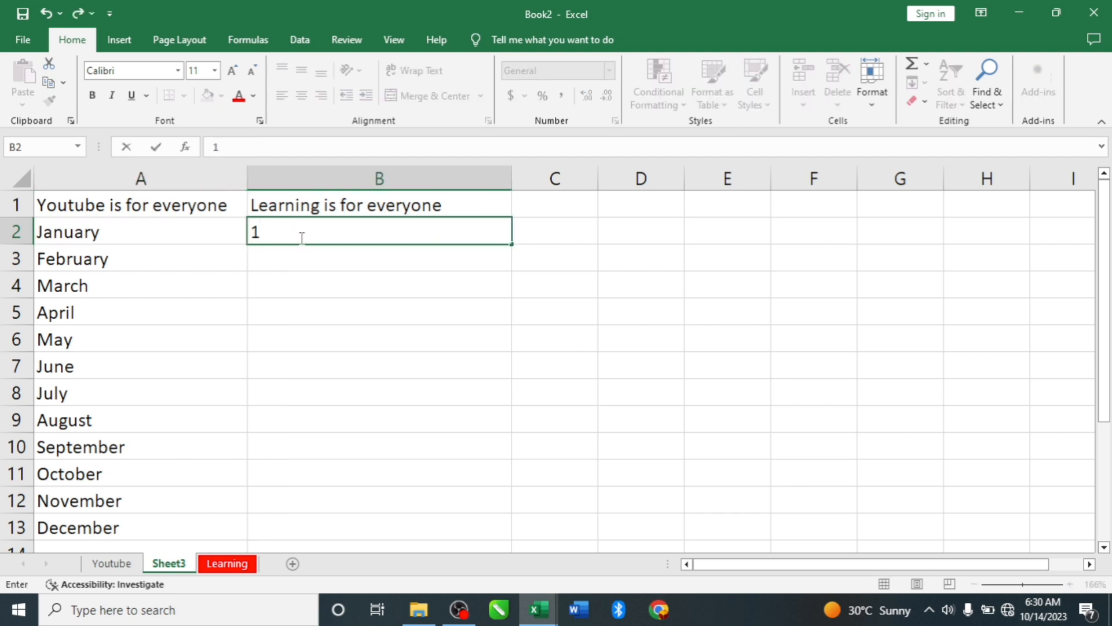
key("Return")
type("2")
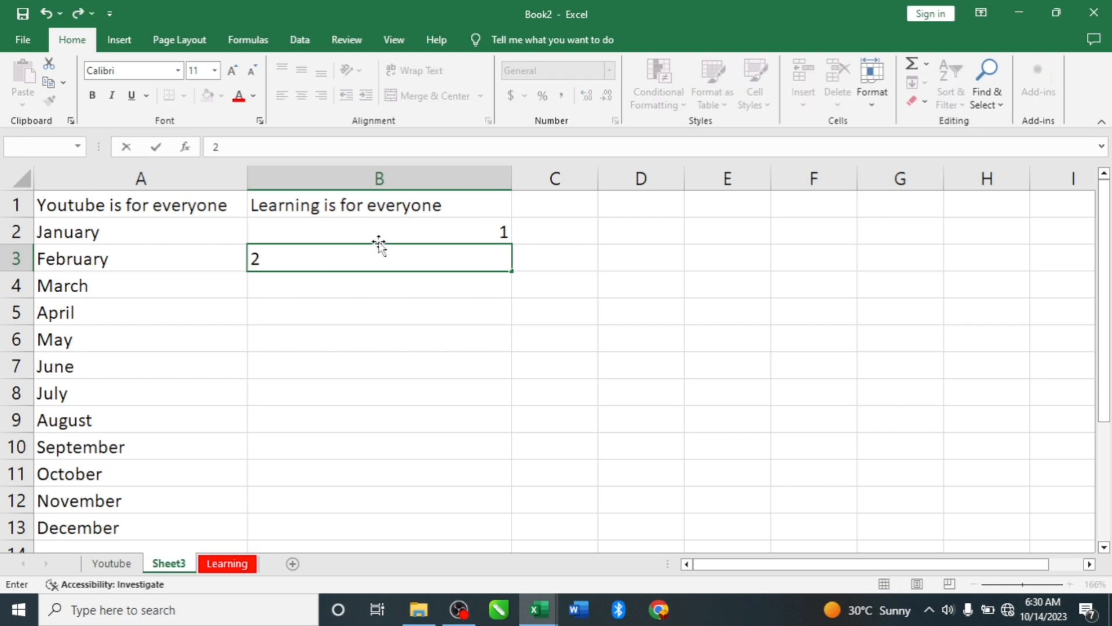
left_click(378, 232)
- Autofill the number series from B2:B3 down to B11 and undo the fill
left_click_drag(383, 232, 400, 273)
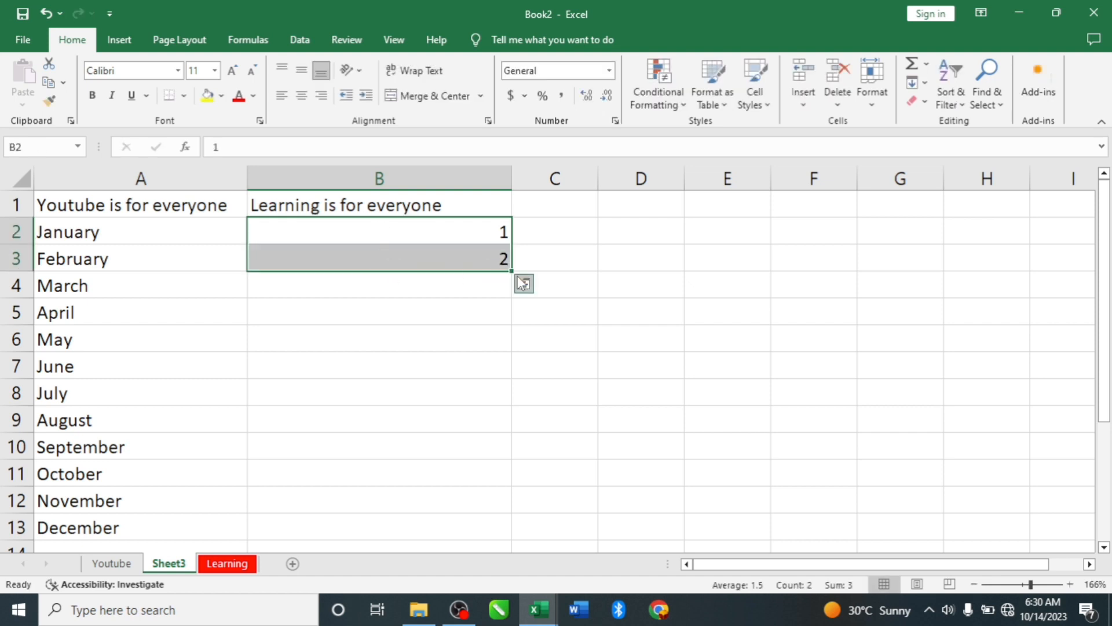
left_click_drag(512, 273, 504, 491)
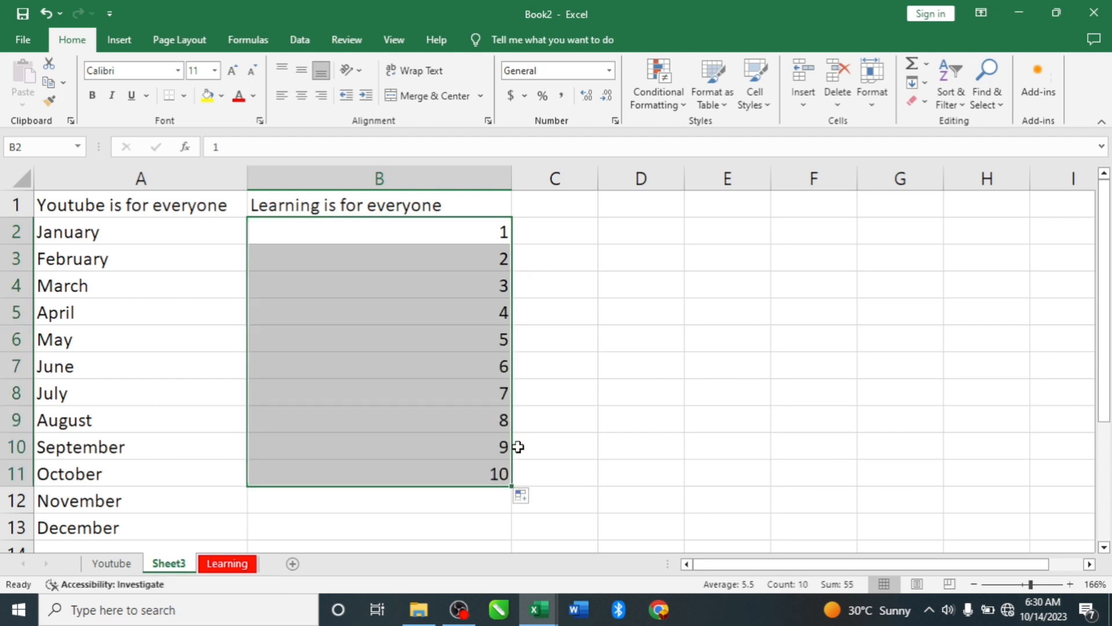
key("ctrl+z")
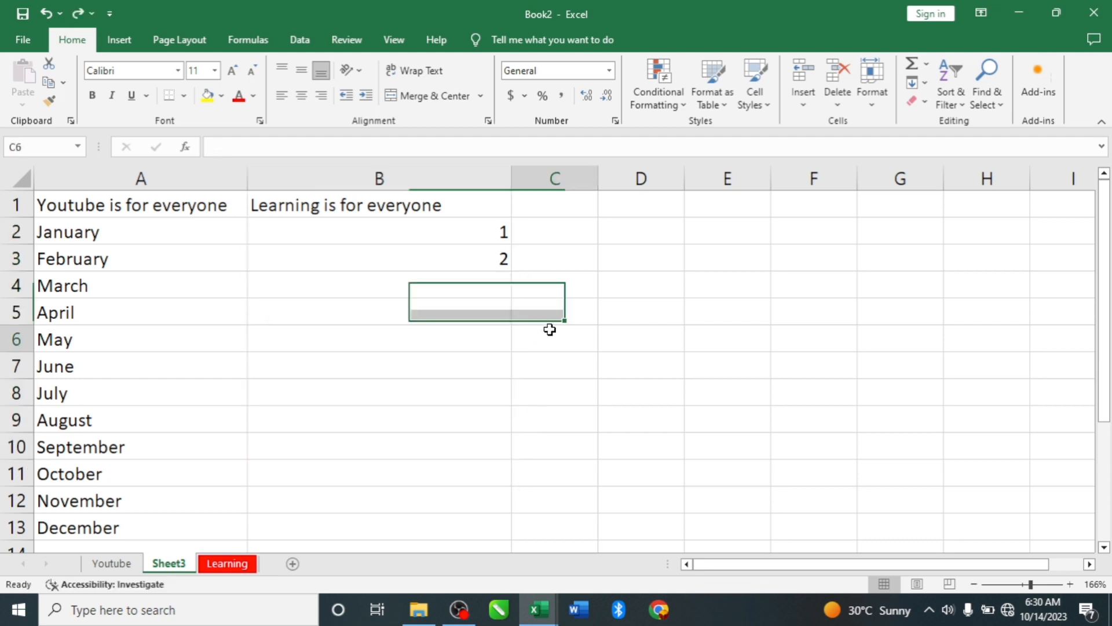
left_click(551, 332)
left_click(490, 254)
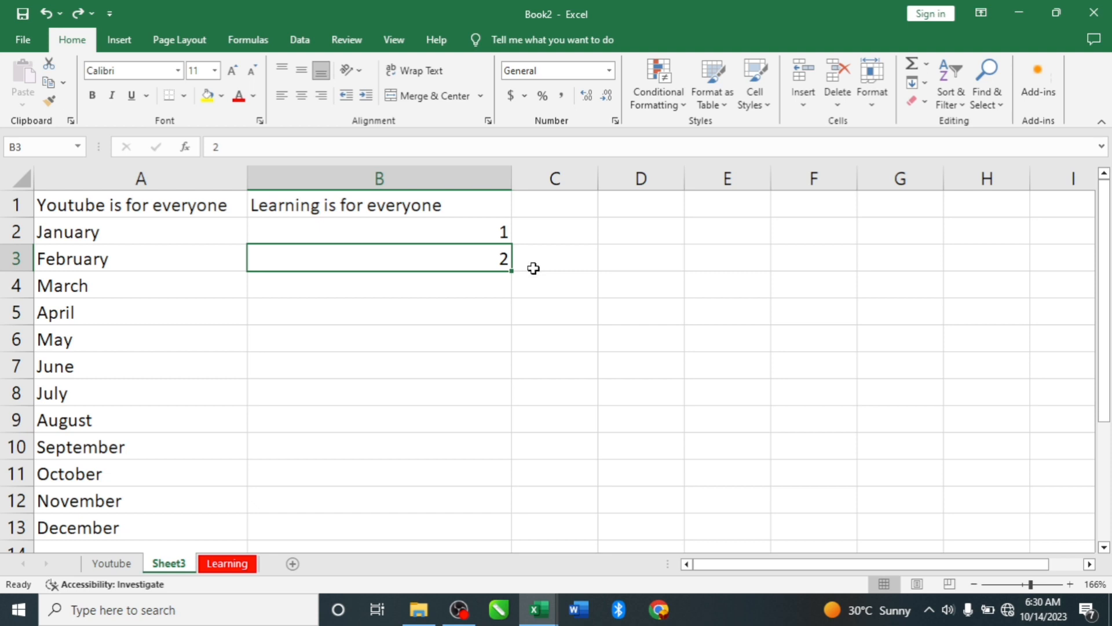
- Fill the value 2 from cell B3 down to B11 and select cell C2
left_click_drag(510, 273, 498, 499)
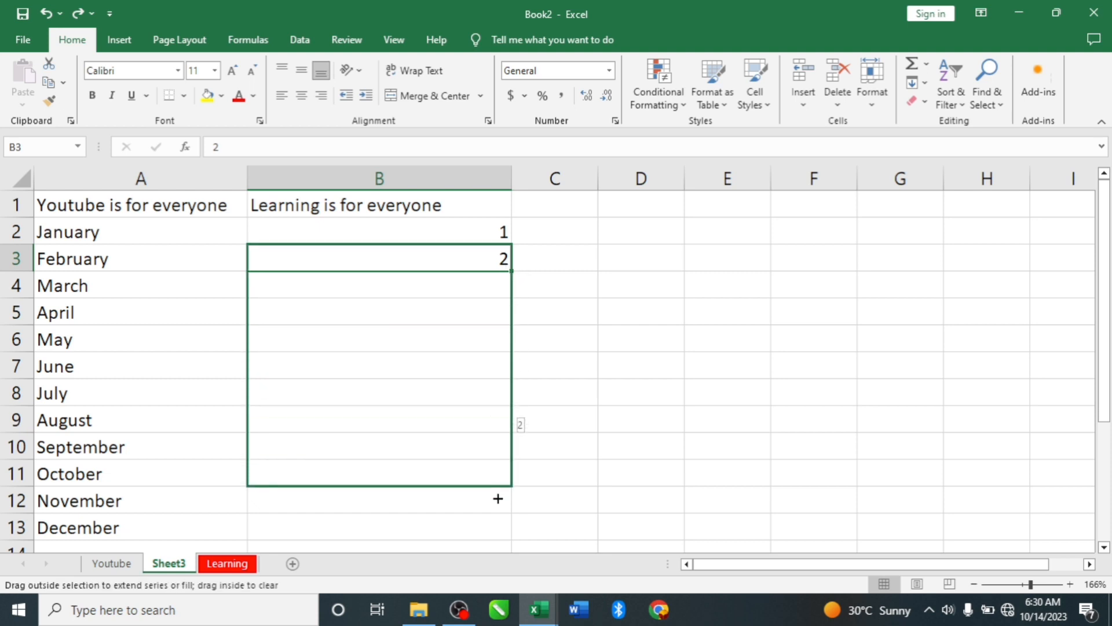
left_click_drag(498, 498, 498, 499)
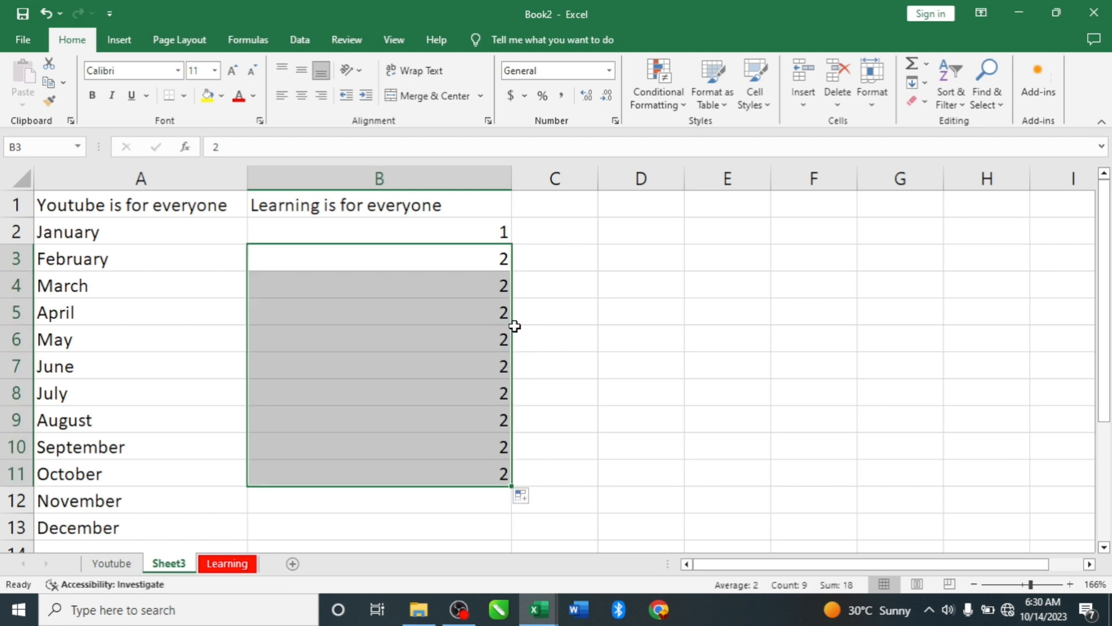
left_click(561, 234)
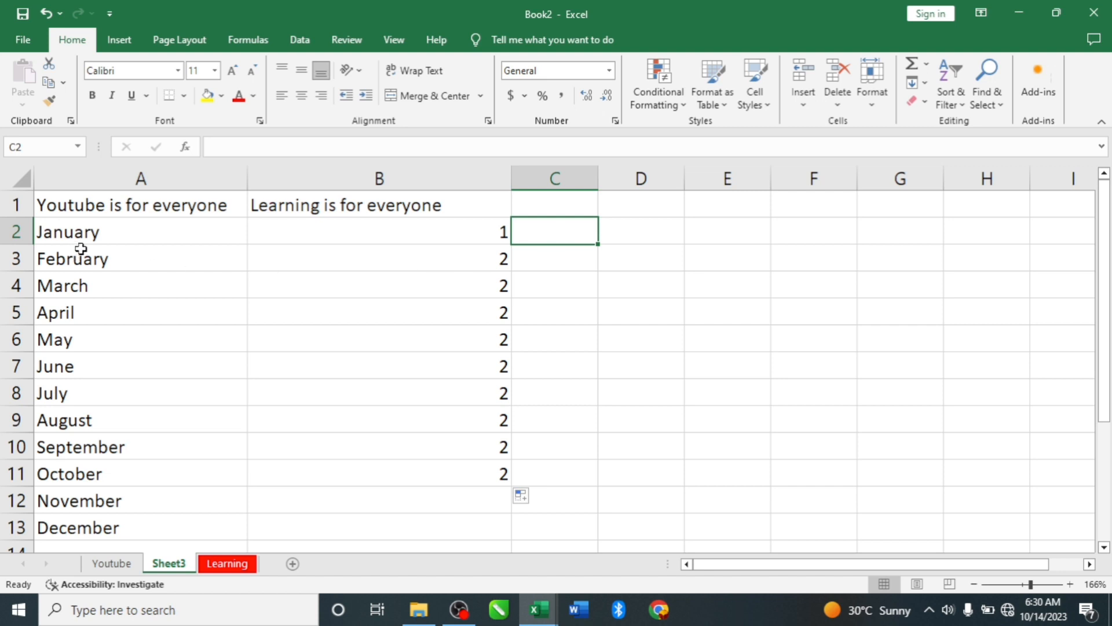
- Make "January" in cell A2 bold and "February" in cell A3 italic
left_click(105, 232)
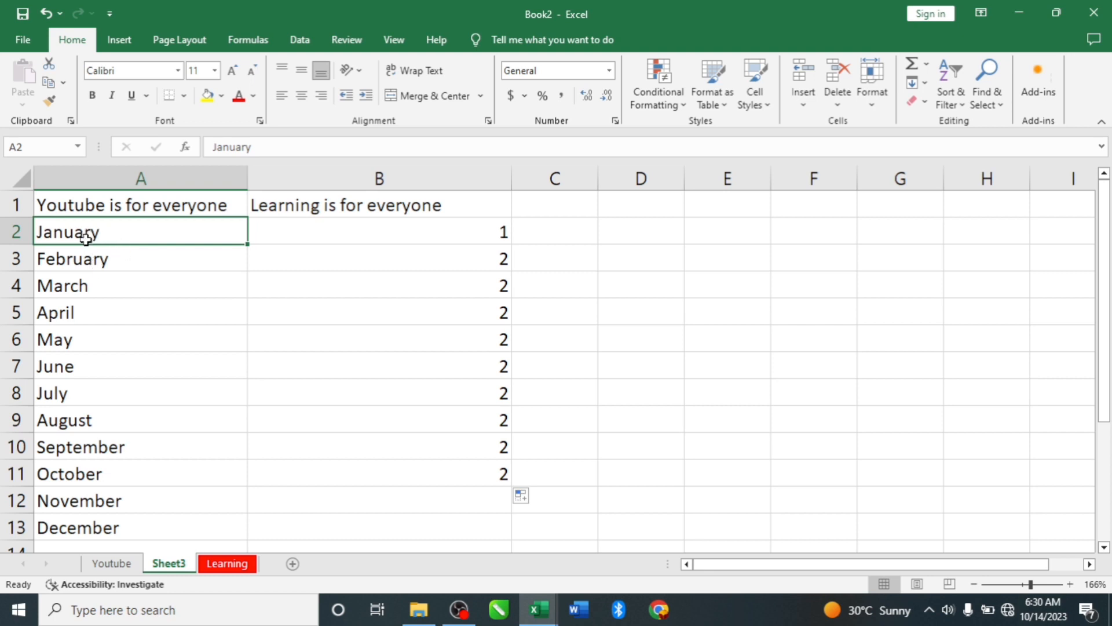
left_click(96, 257)
left_click(97, 235)
left_click(92, 93)
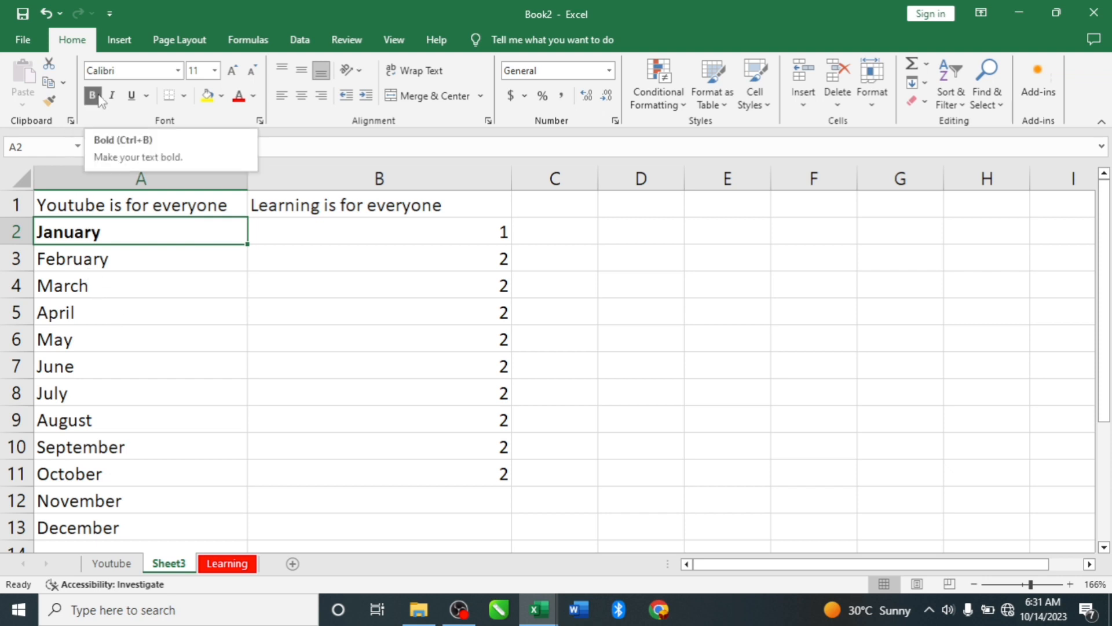
left_click(83, 258)
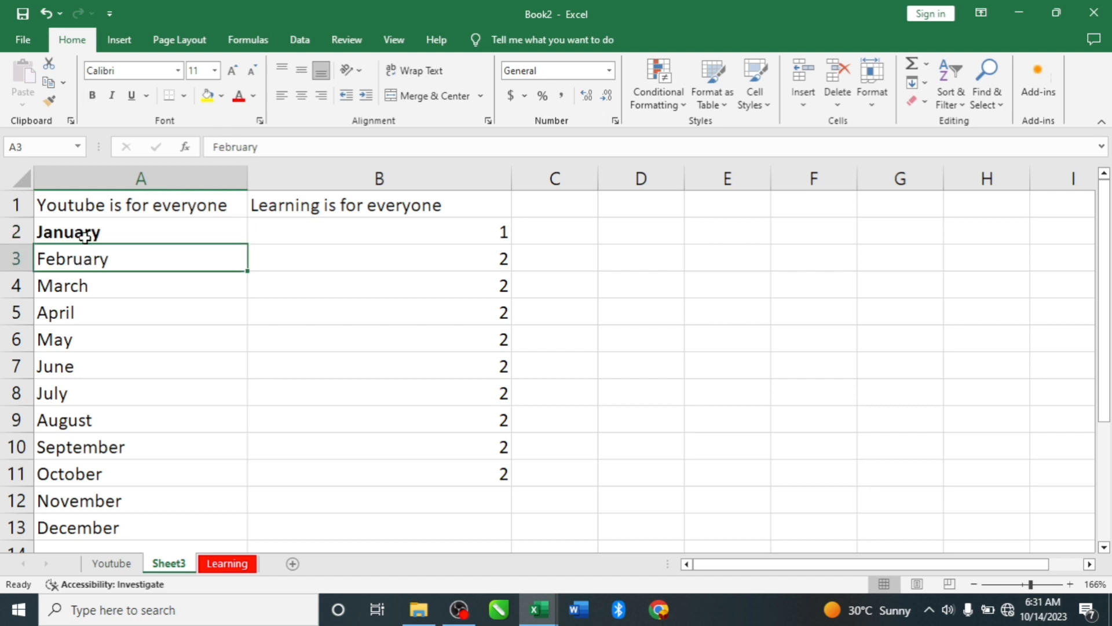
left_click(112, 98)
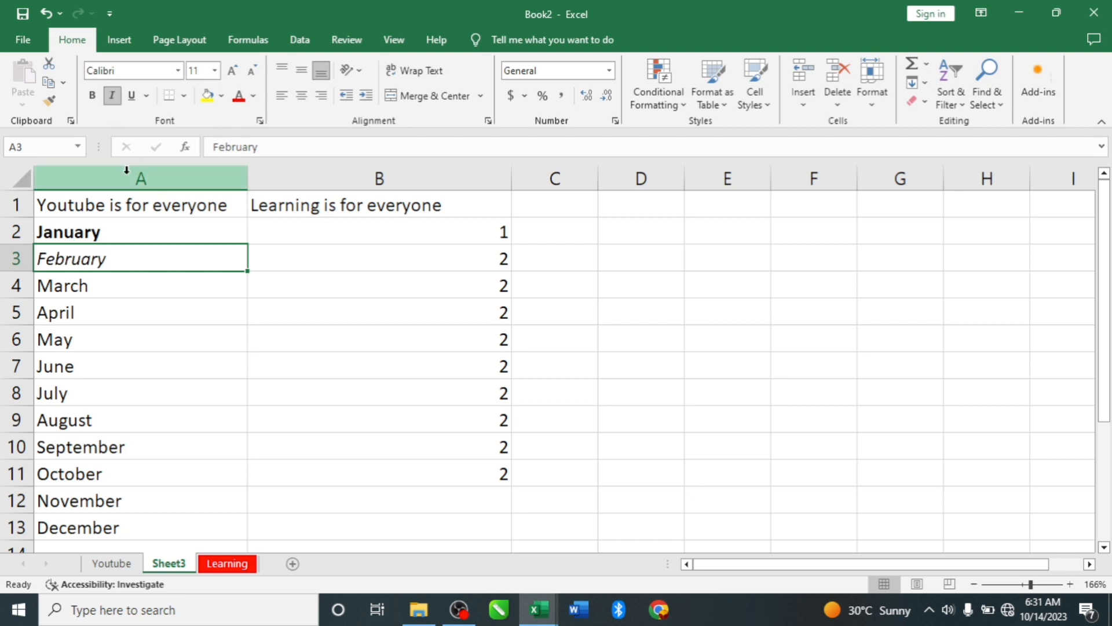
- Underline "March" in cell A4 and set the font of "April" in cell A5 to Algerian
left_click(77, 286)
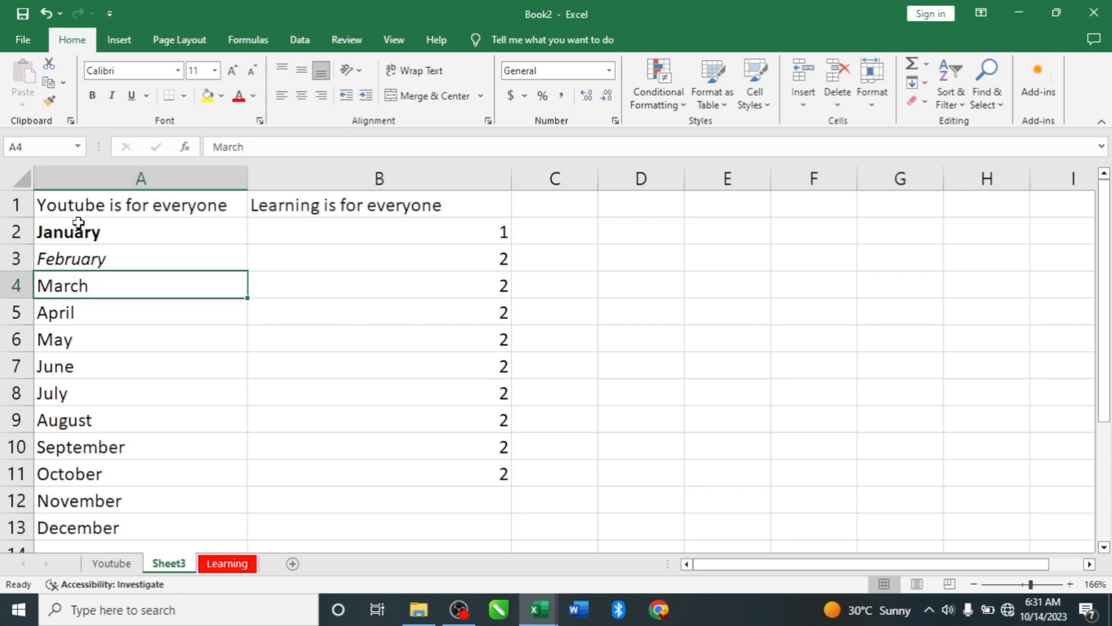
left_click(131, 95)
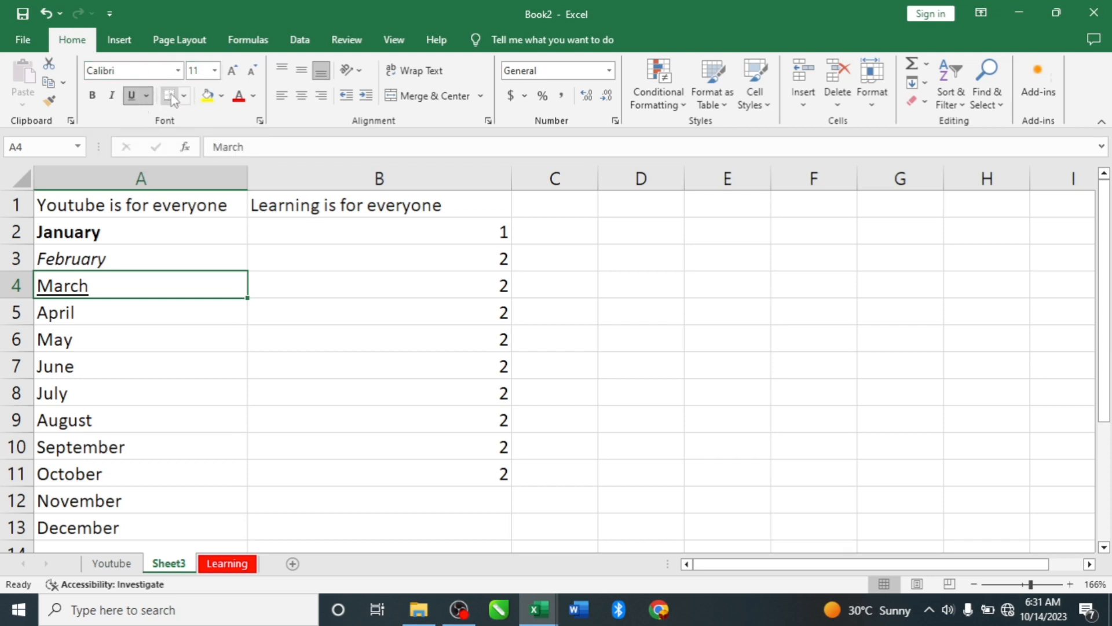
left_click(75, 308)
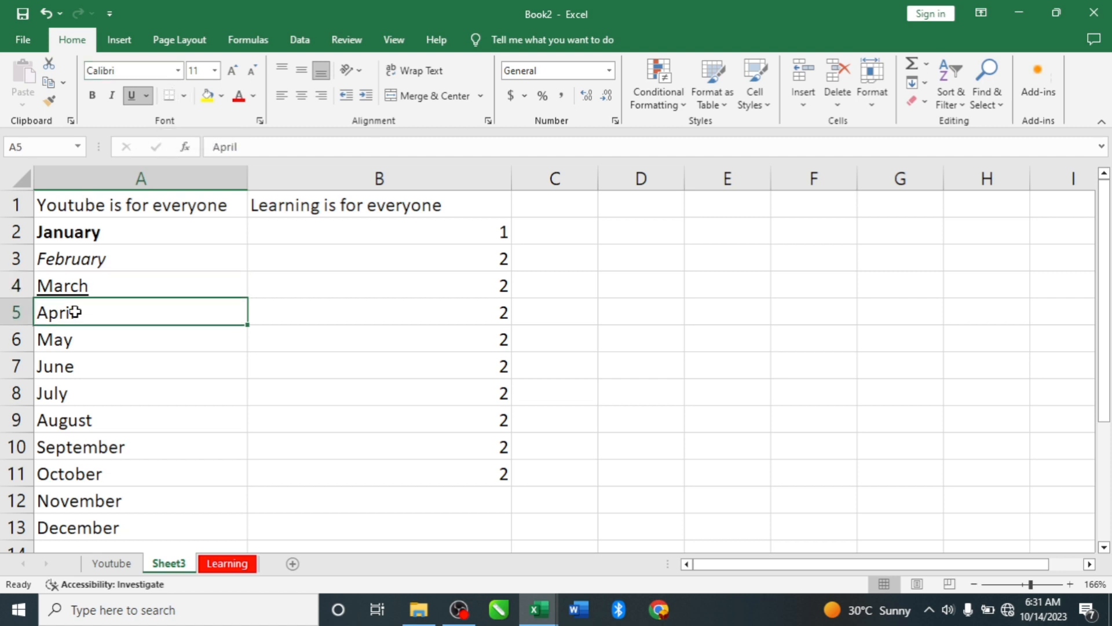
left_click(178, 70)
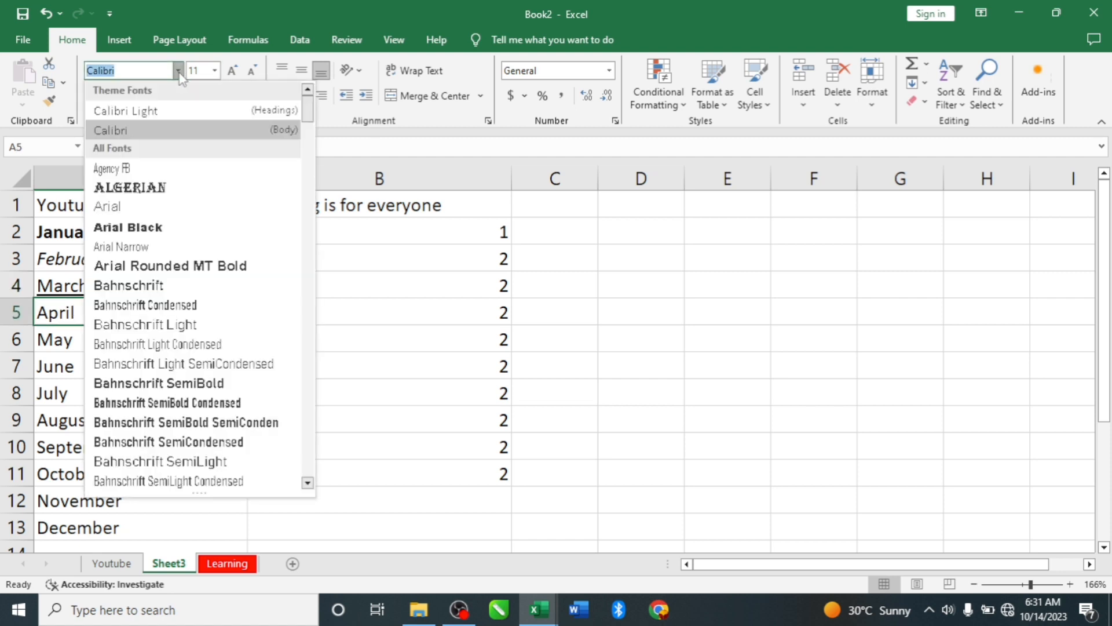
left_click(142, 189)
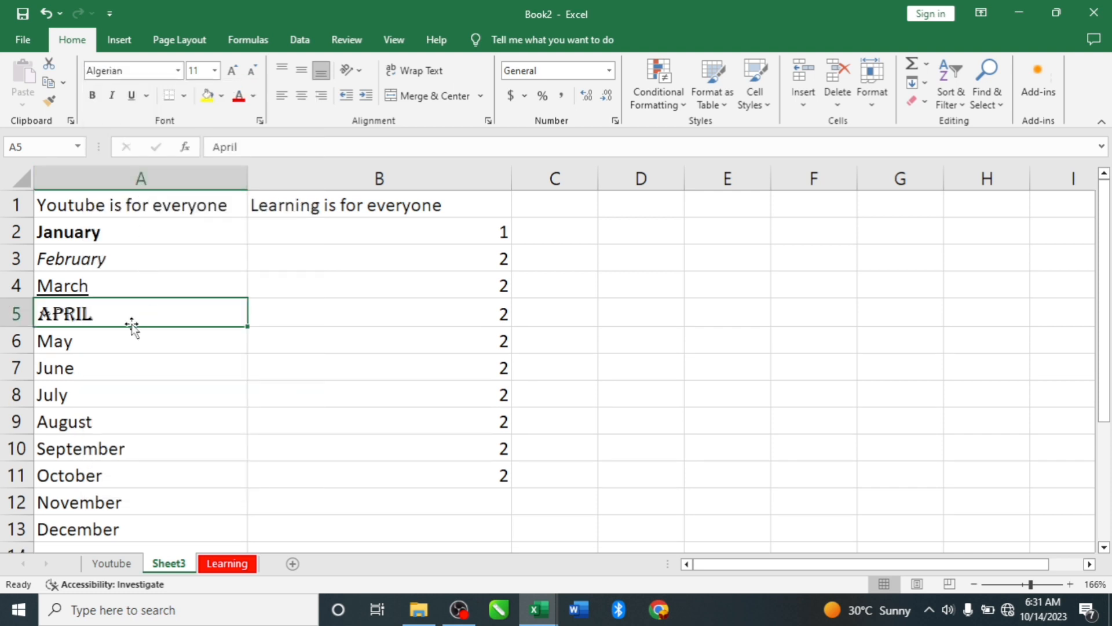
- Set the font size of "May" in cell A6 to 20, reduce it stepwise to 12 and increase it to 14
left_click(93, 342)
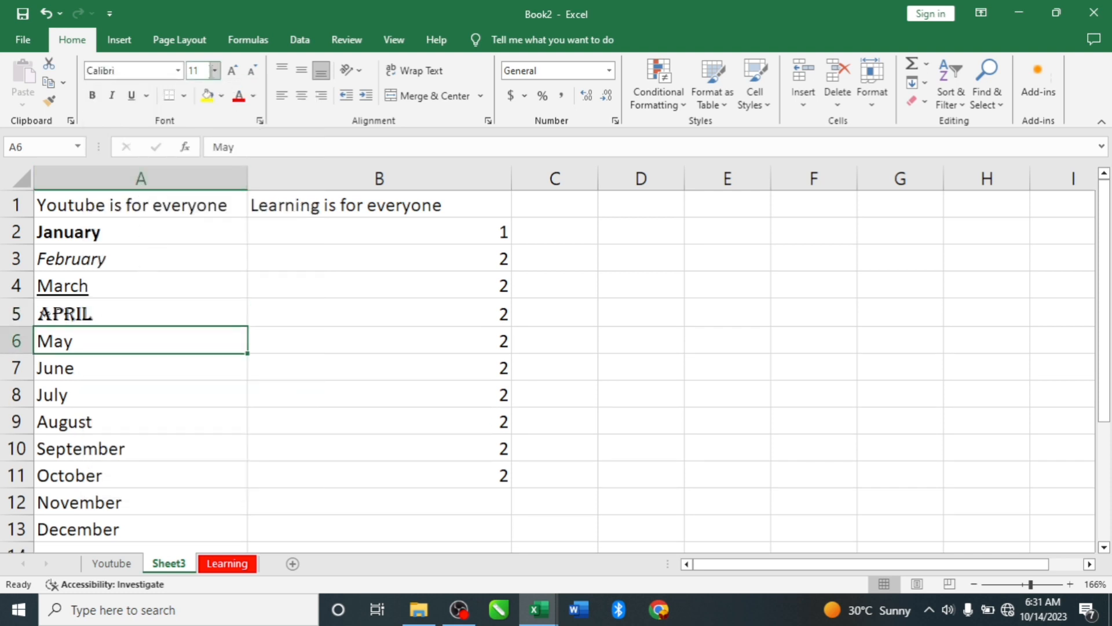
left_click(215, 70)
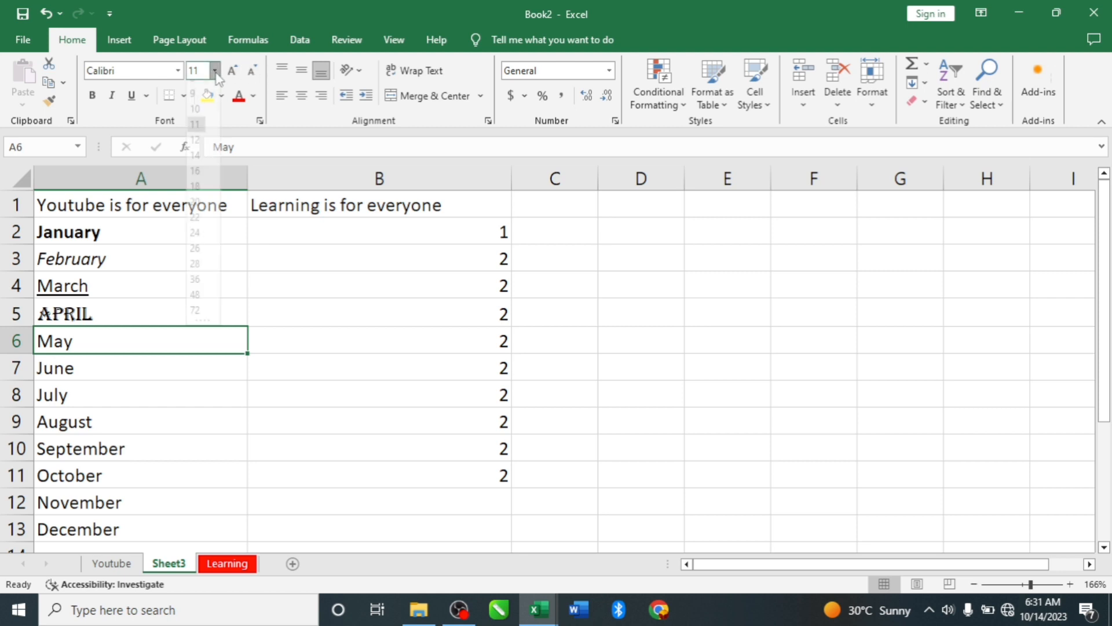
left_click(199, 217)
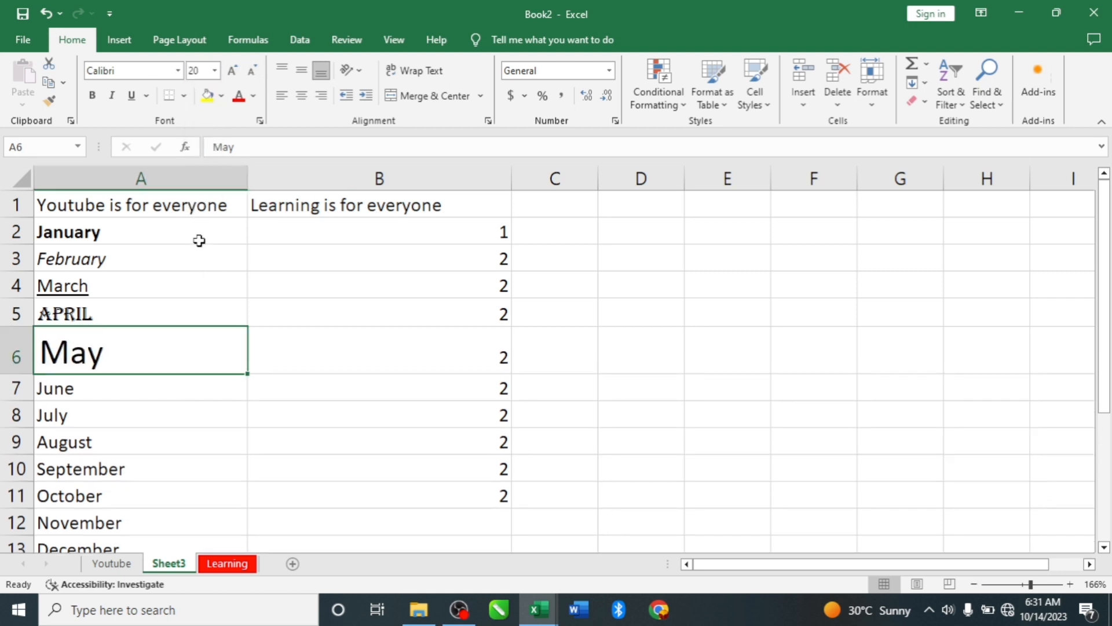
left_click(252, 71)
left_click(252, 71)
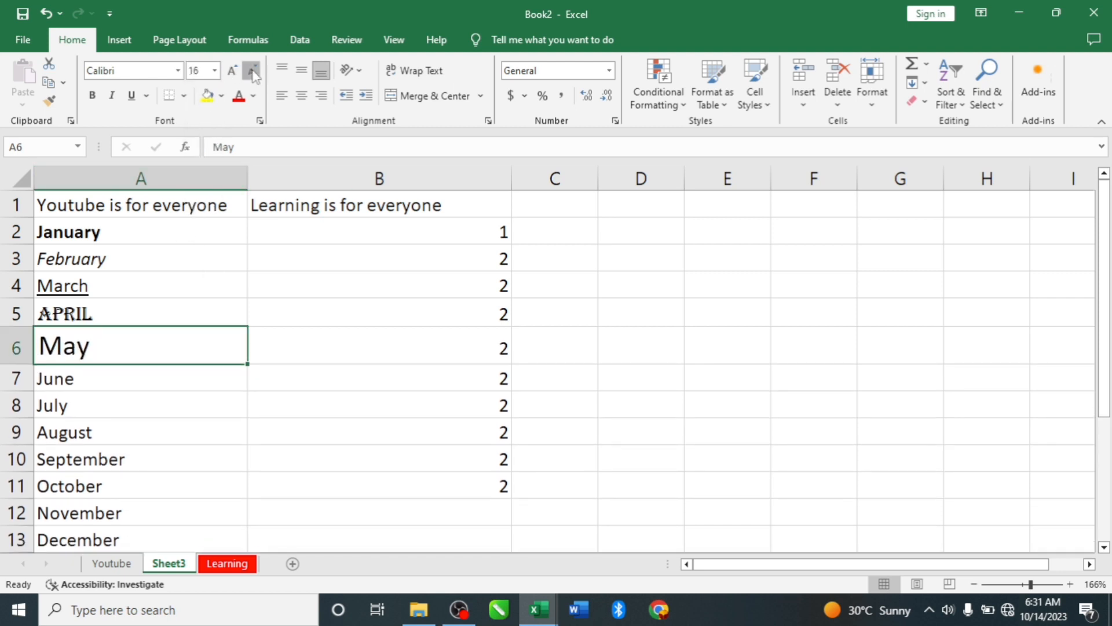
left_click(252, 71)
left_click(252, 71)
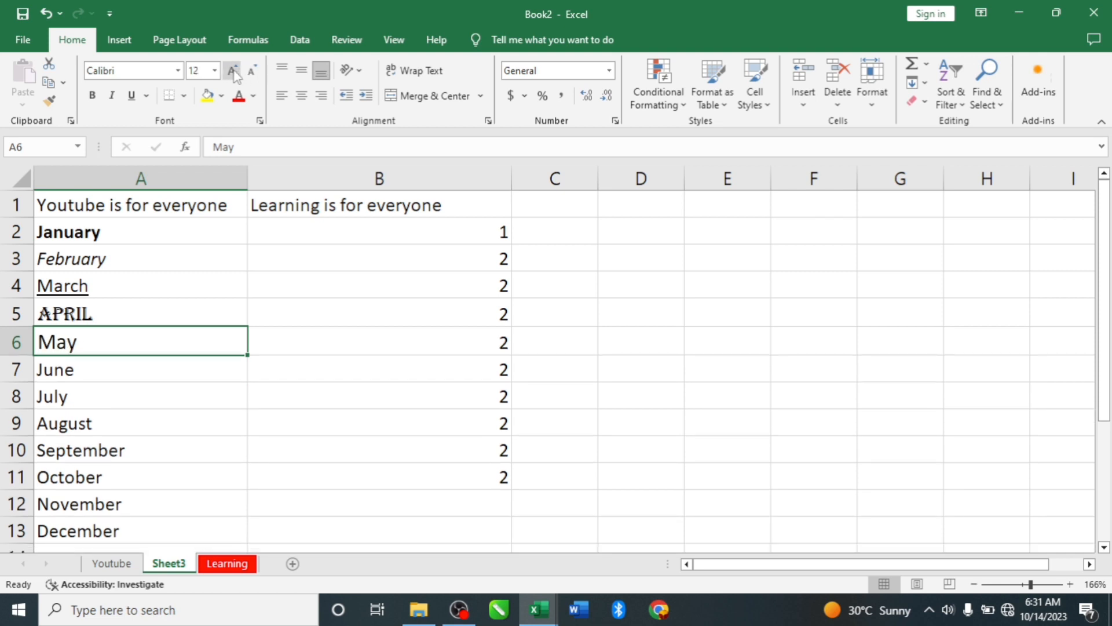
left_click(232, 71)
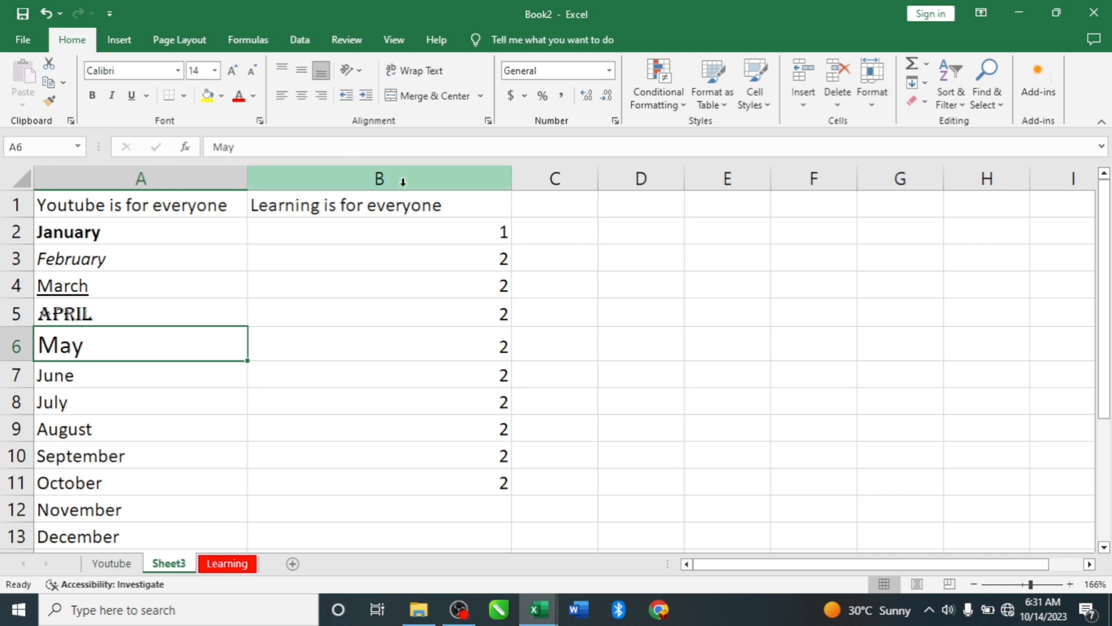
- Apply All Borders to the range C3:G4 and deselect it
left_click_drag(560, 256, 901, 275)
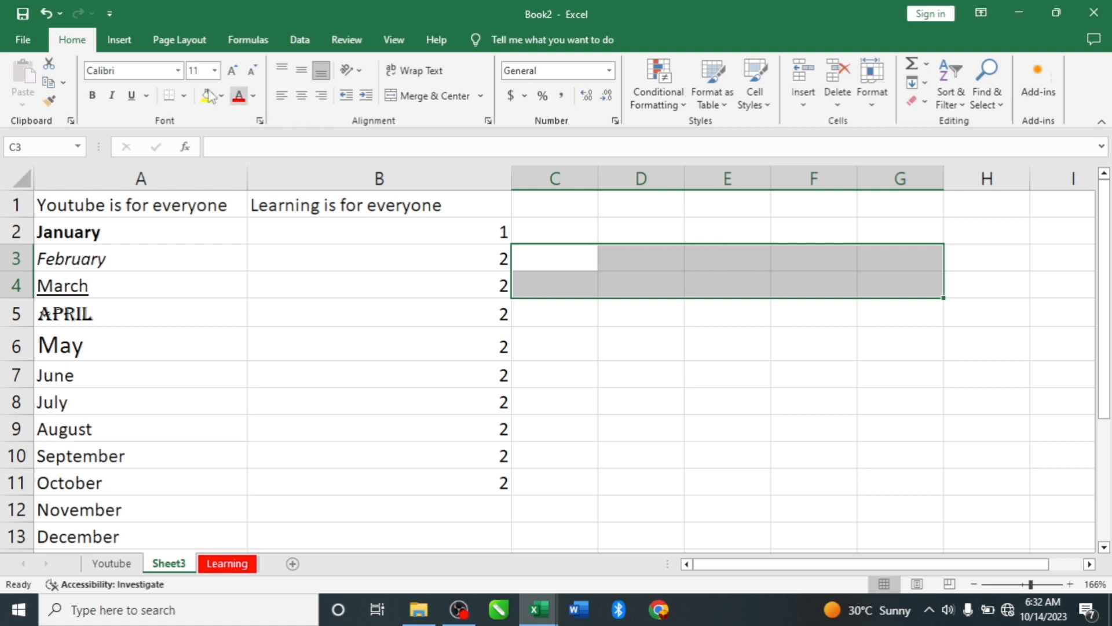
left_click(184, 97)
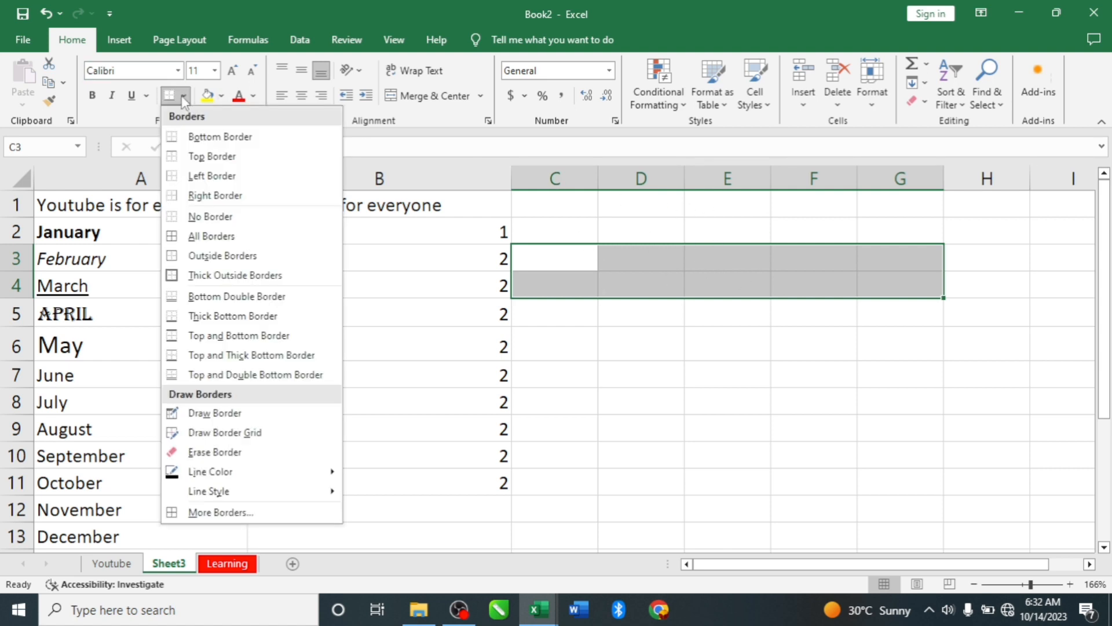
left_click(211, 235)
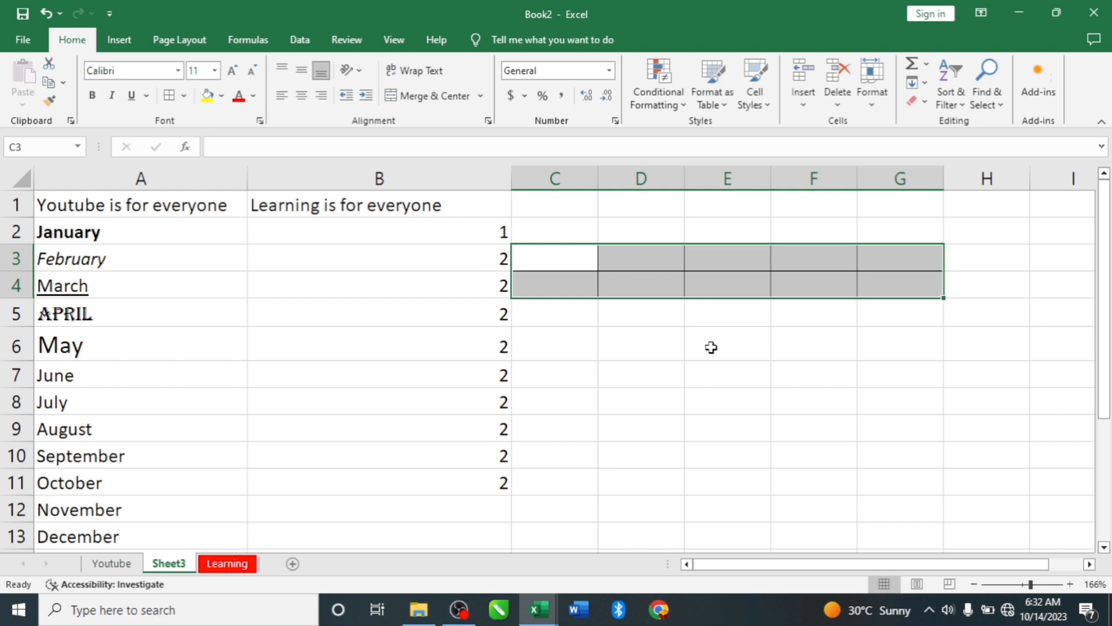
left_click(725, 312)
- Remove all borders from the range C3:G4 and select cell D5
left_click_drag(537, 256, 912, 293)
left_click(185, 97)
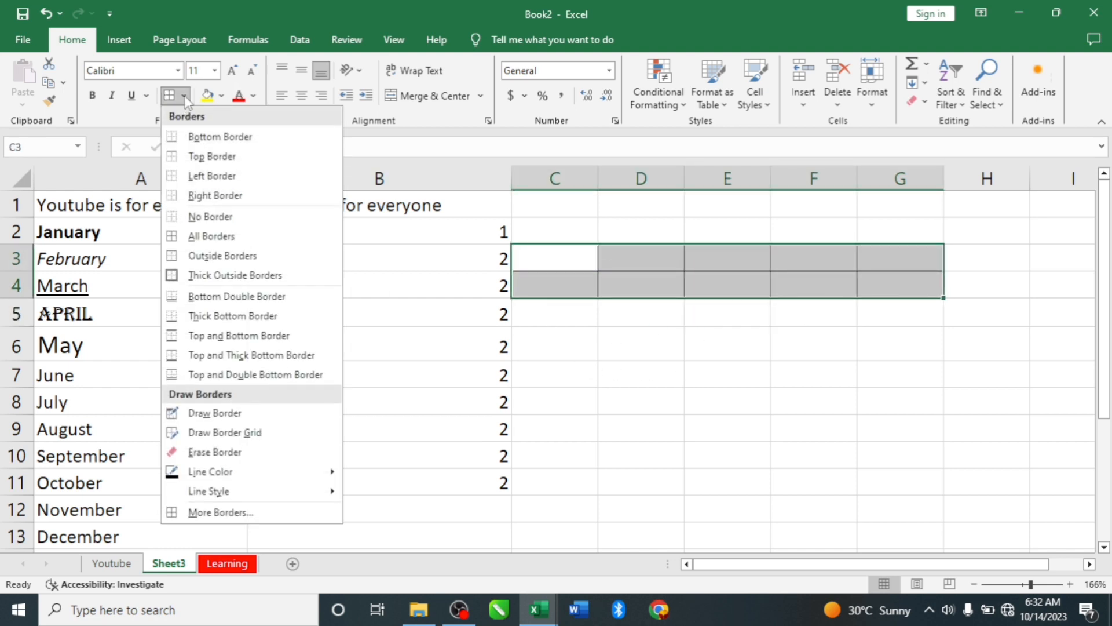
left_click(210, 216)
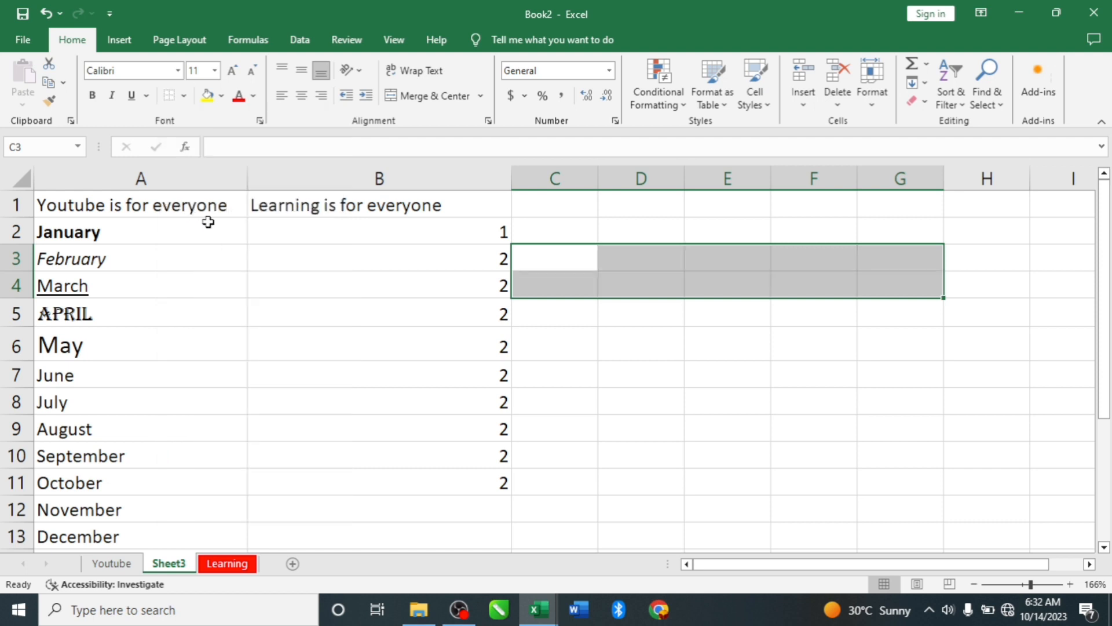
left_click(623, 319)
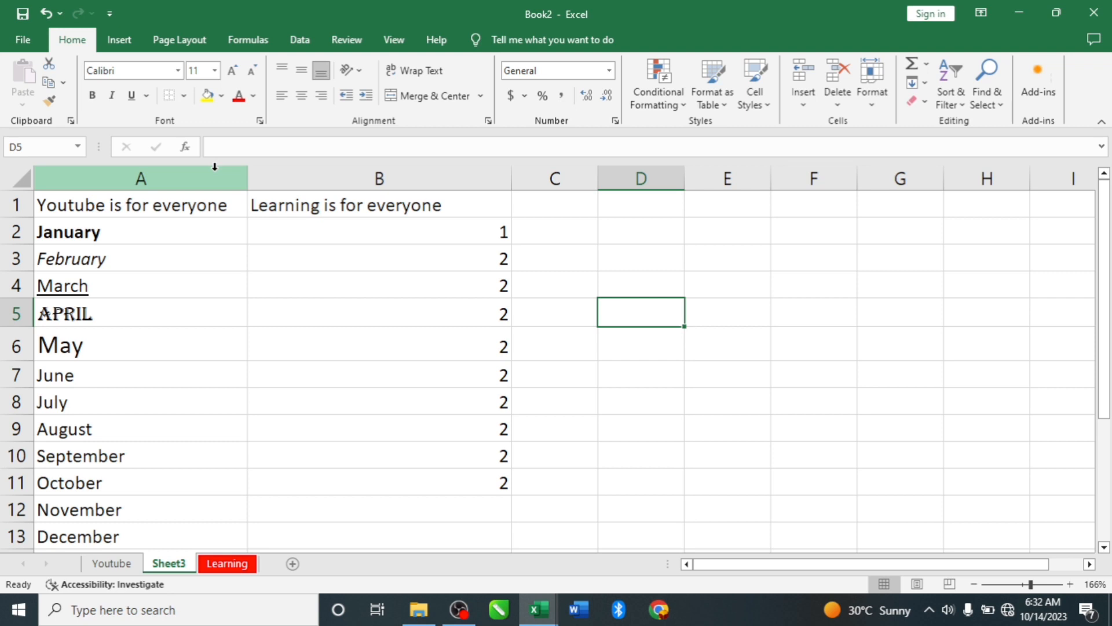
- Give cell A7 with "June" a dark orange fill and a yellow font color
left_click(90, 376)
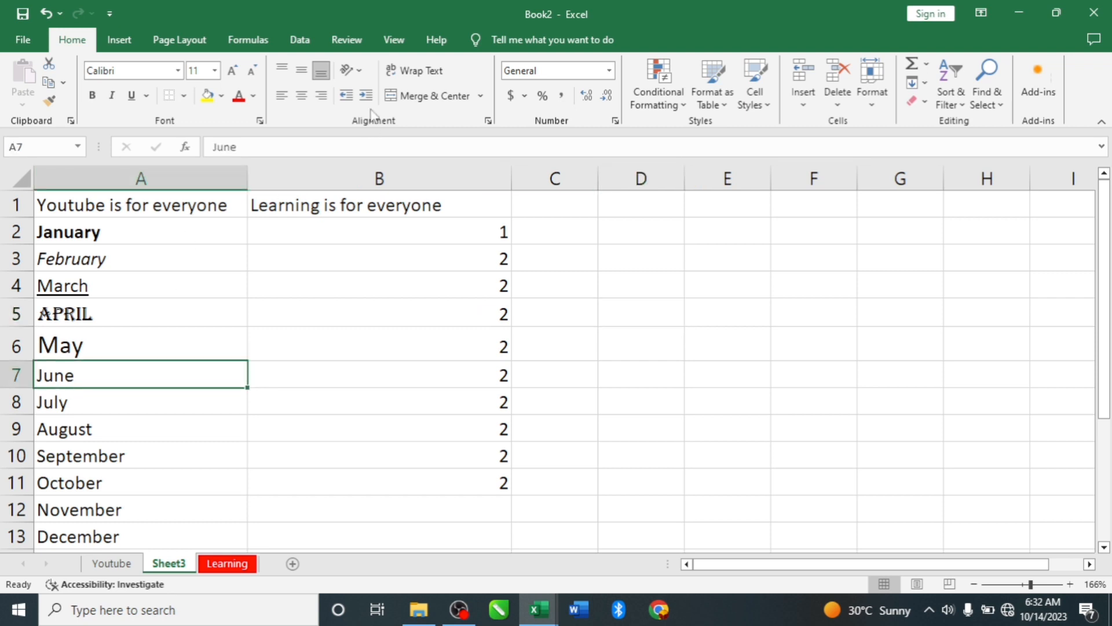
left_click(221, 96)
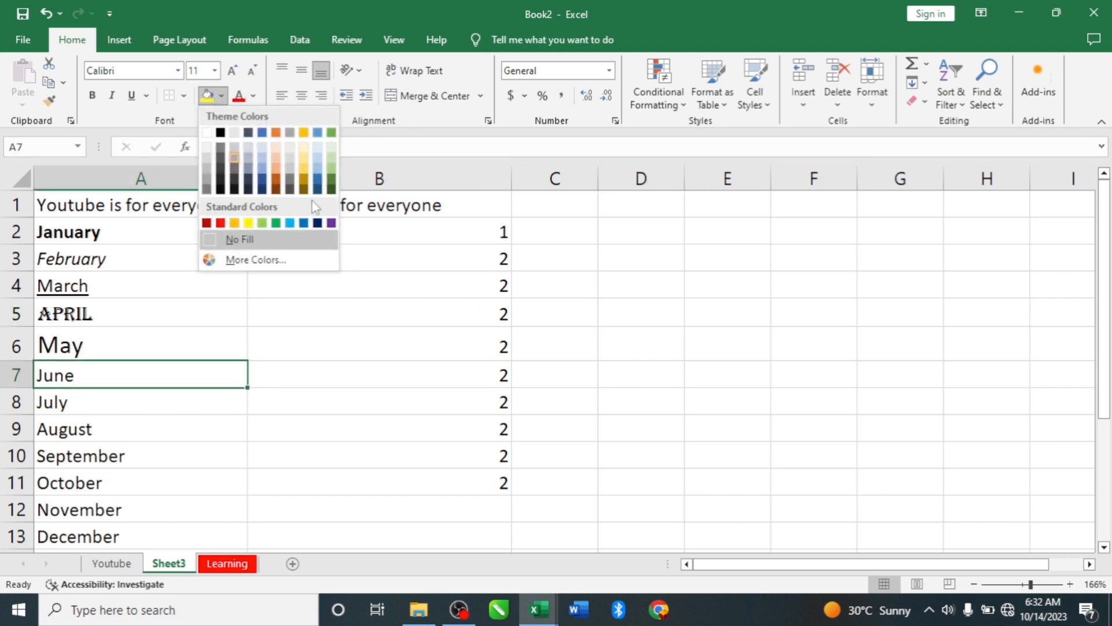
left_click(276, 175)
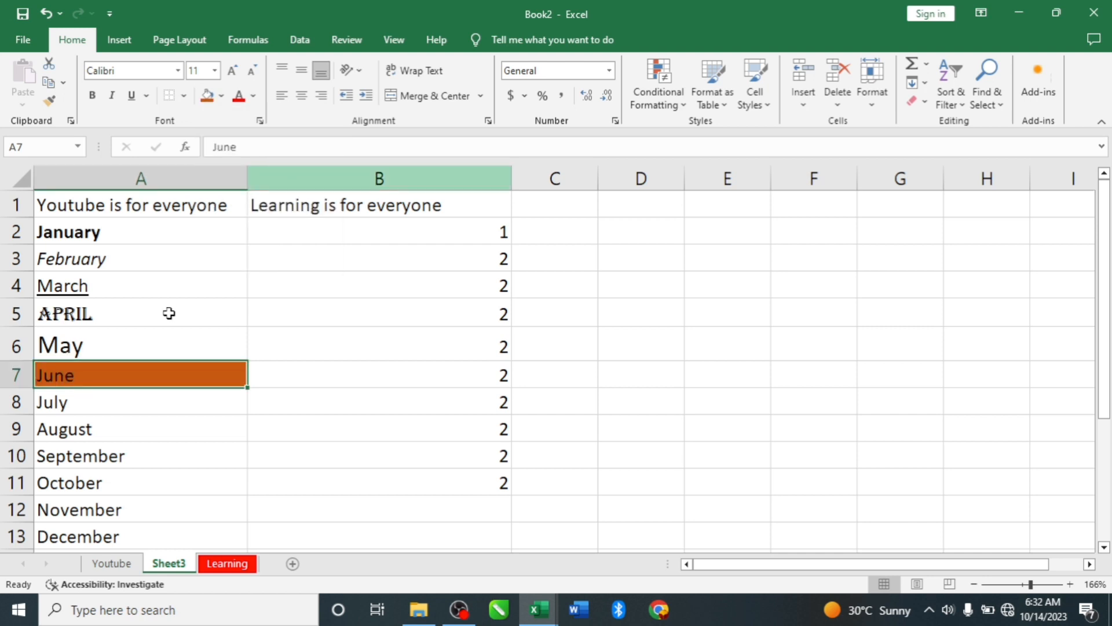
left_click(253, 96)
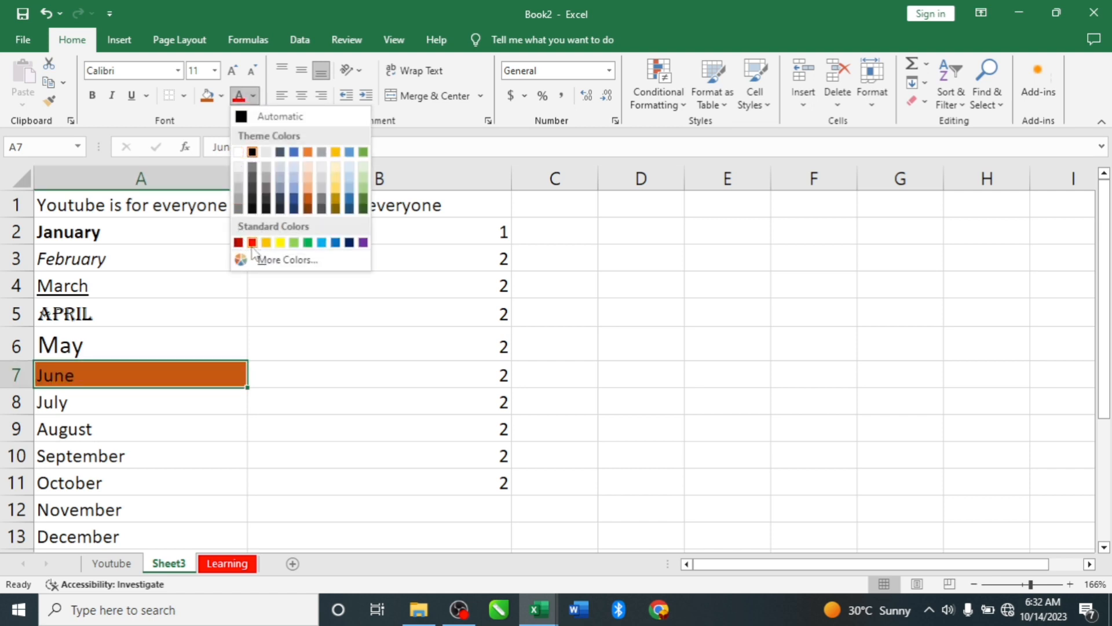
left_click(280, 242)
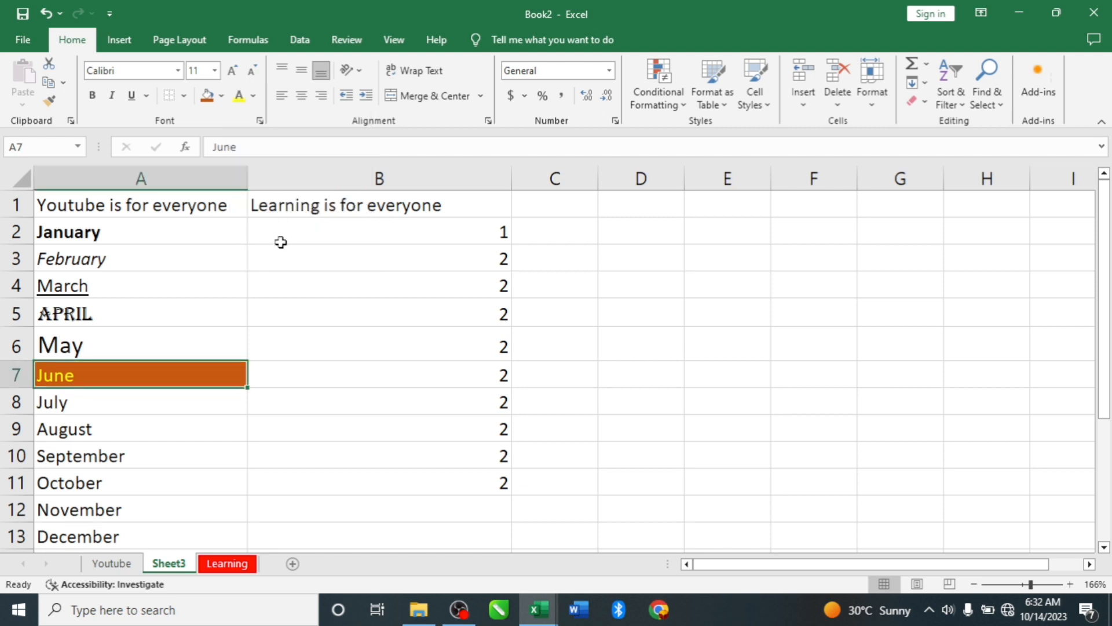
- View the font settings of cell A5 in the Format Cells dialog and close it without changes
left_click(204, 307)
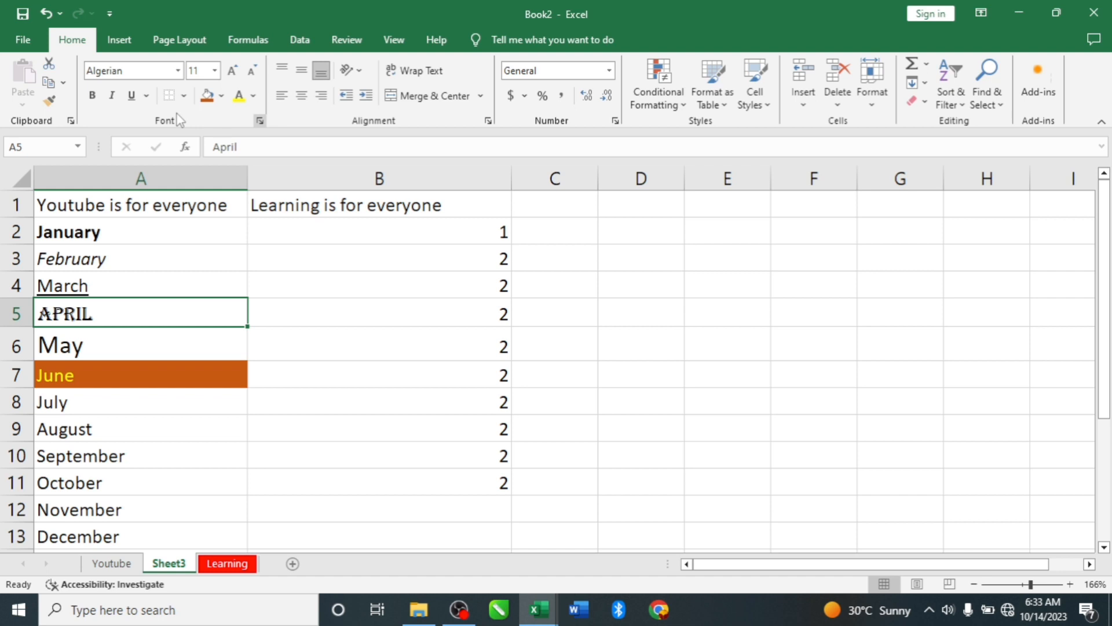
left_click(260, 120)
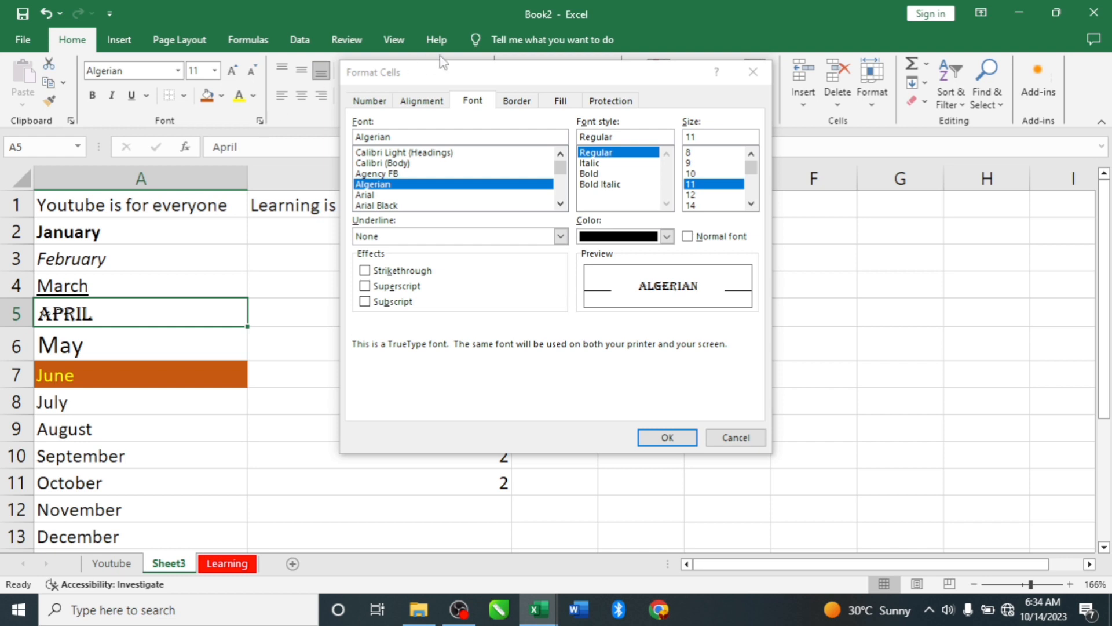
left_click(736, 442)
left_click(736, 438)
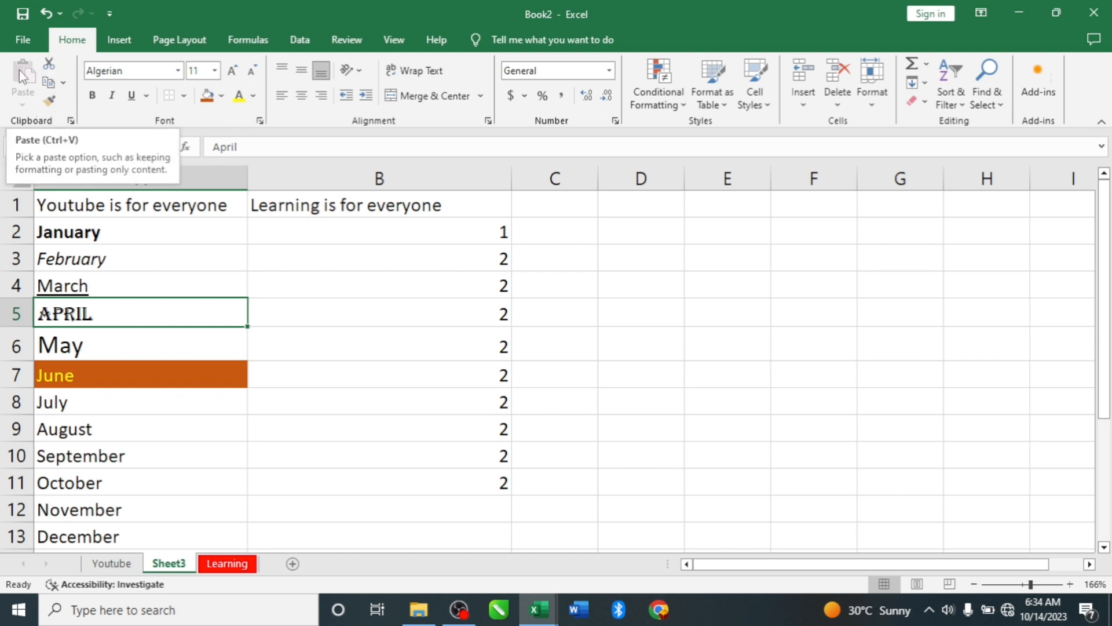
- Copy "January" from cell A2 and paste it into cell D2
left_click(102, 234)
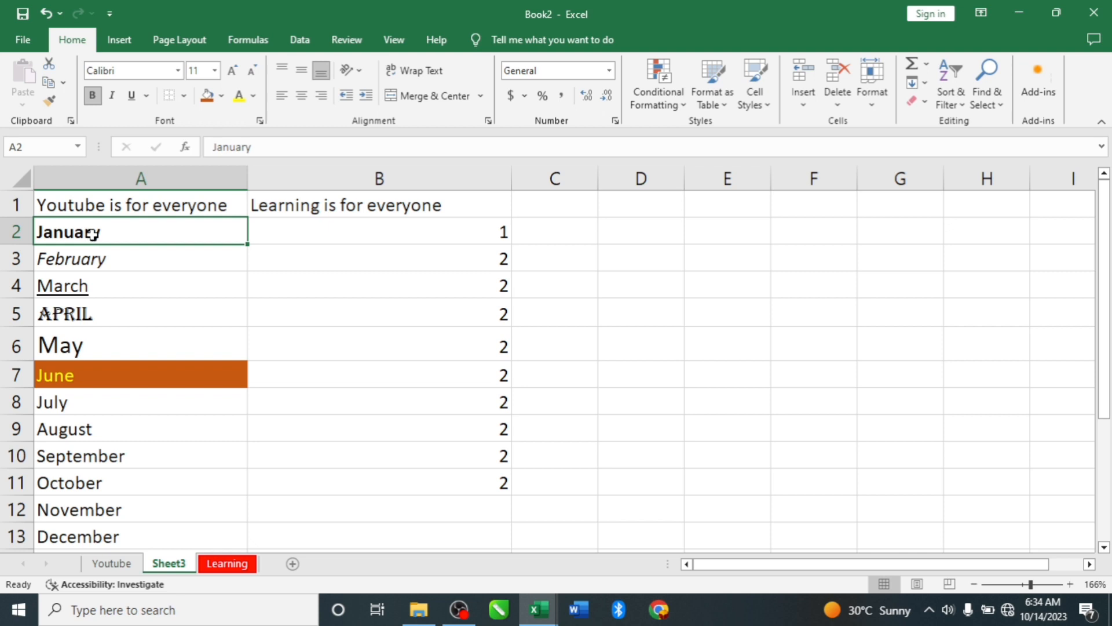
key("ctrl+c")
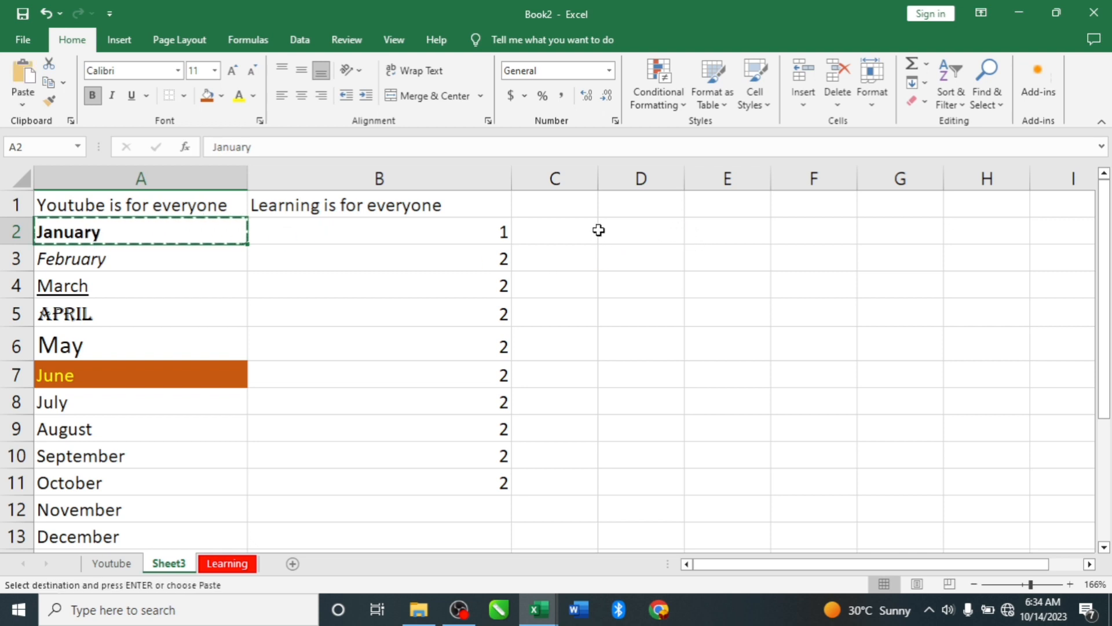
left_click(638, 226)
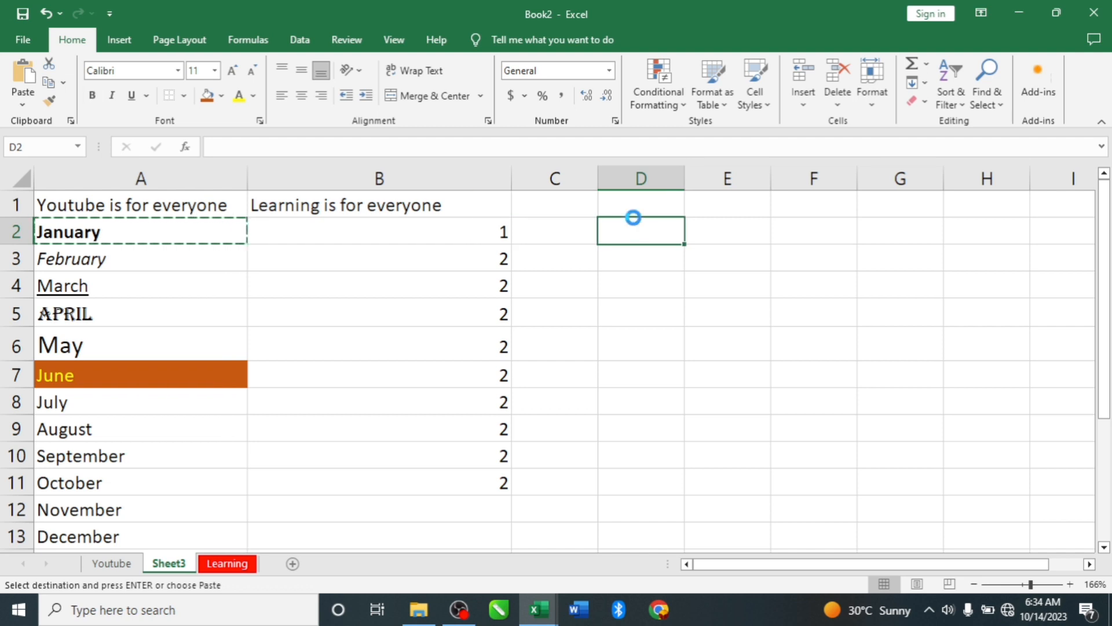
key("ctrl+v")
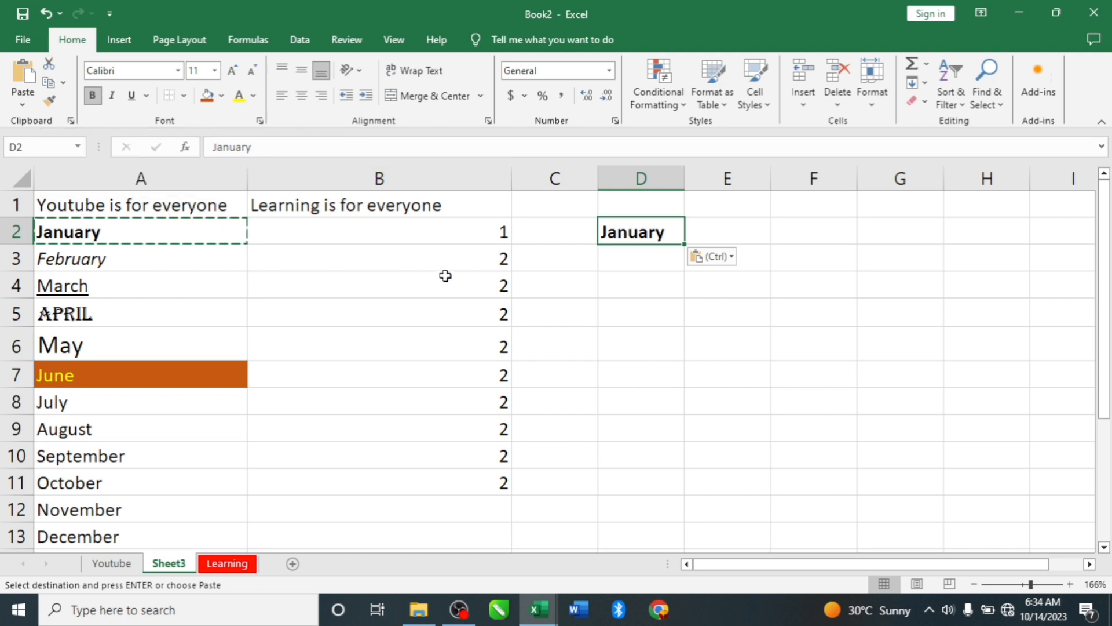
- Cut the value from cell B11 and paste it into cell D3
left_click(493, 481)
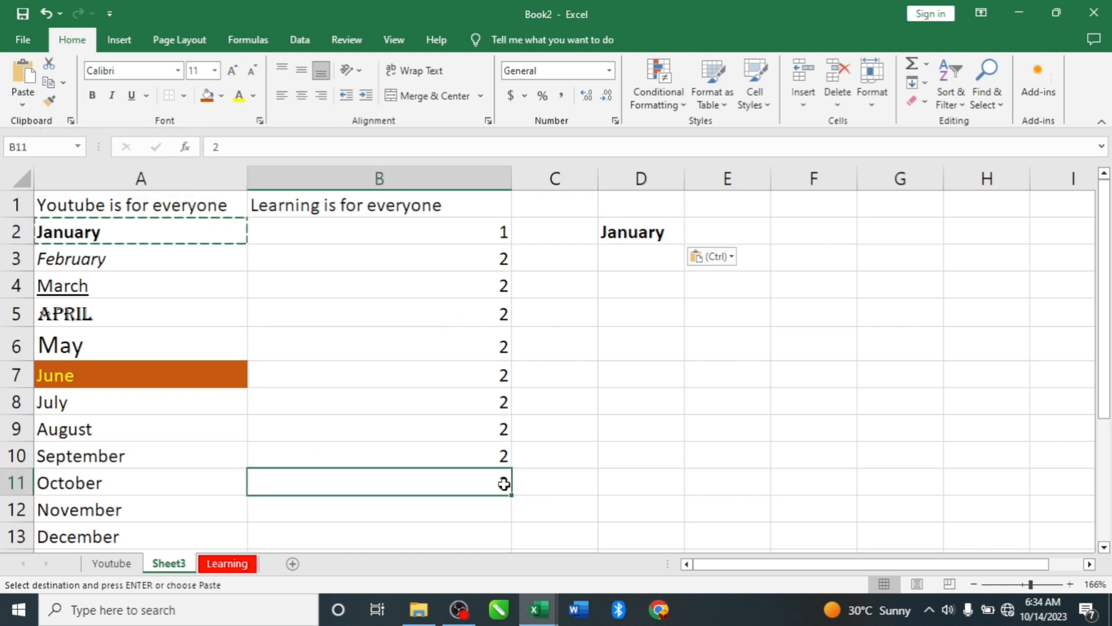
left_click(501, 462)
left_click(499, 483)
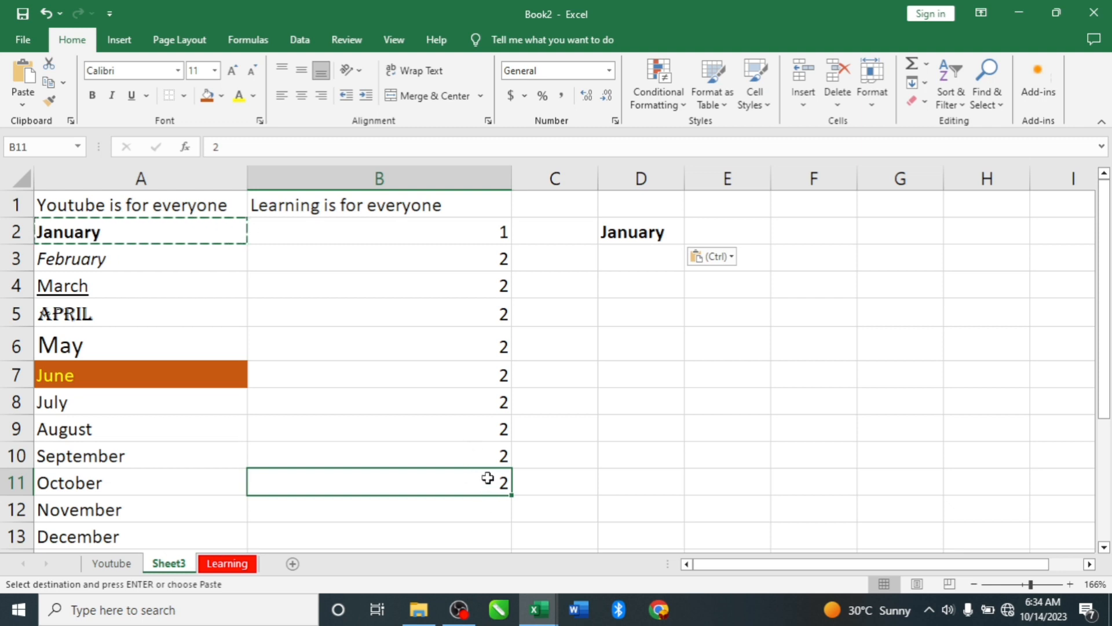
left_click(50, 69)
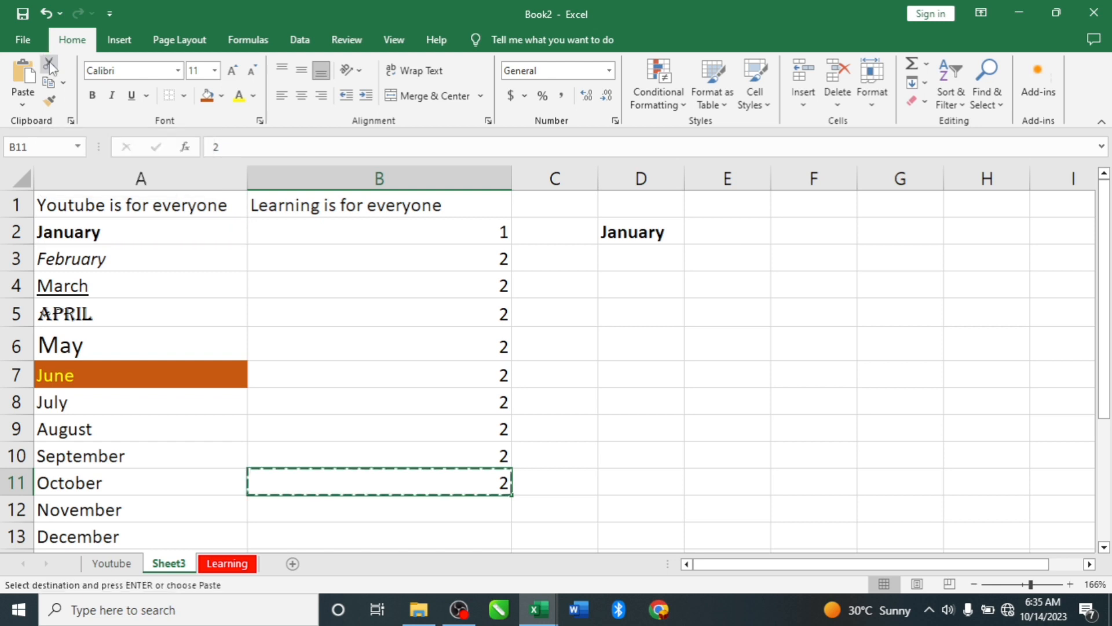
left_click(637, 264)
key("ctrl+v")
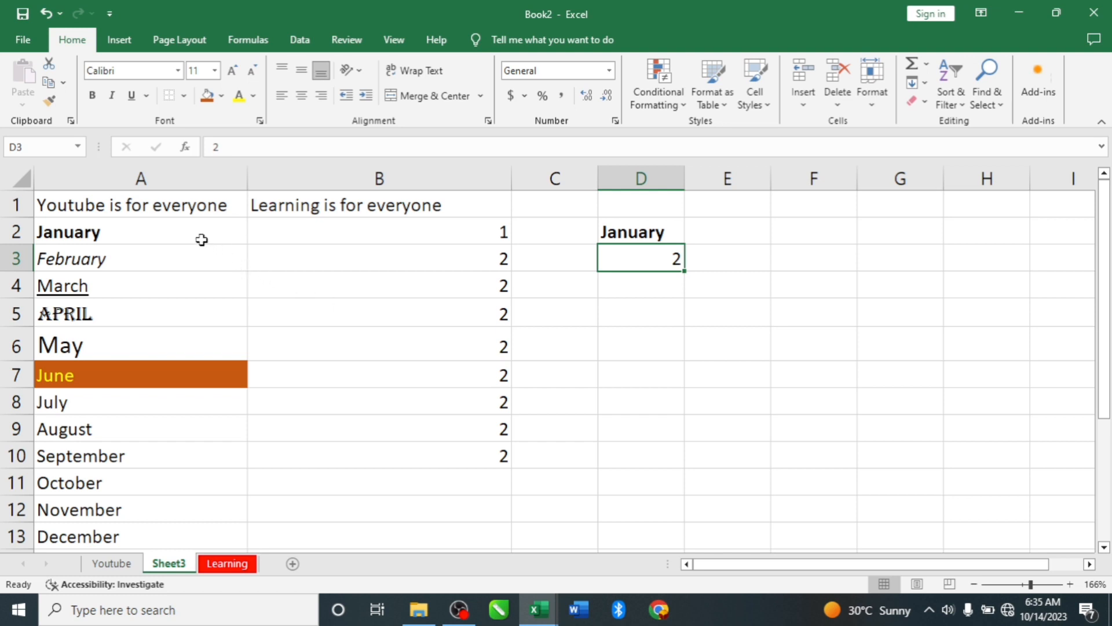
- Copy the formatting of cell A7 (June) onto cell A8 (July) with Format Painter
left_click(74, 375)
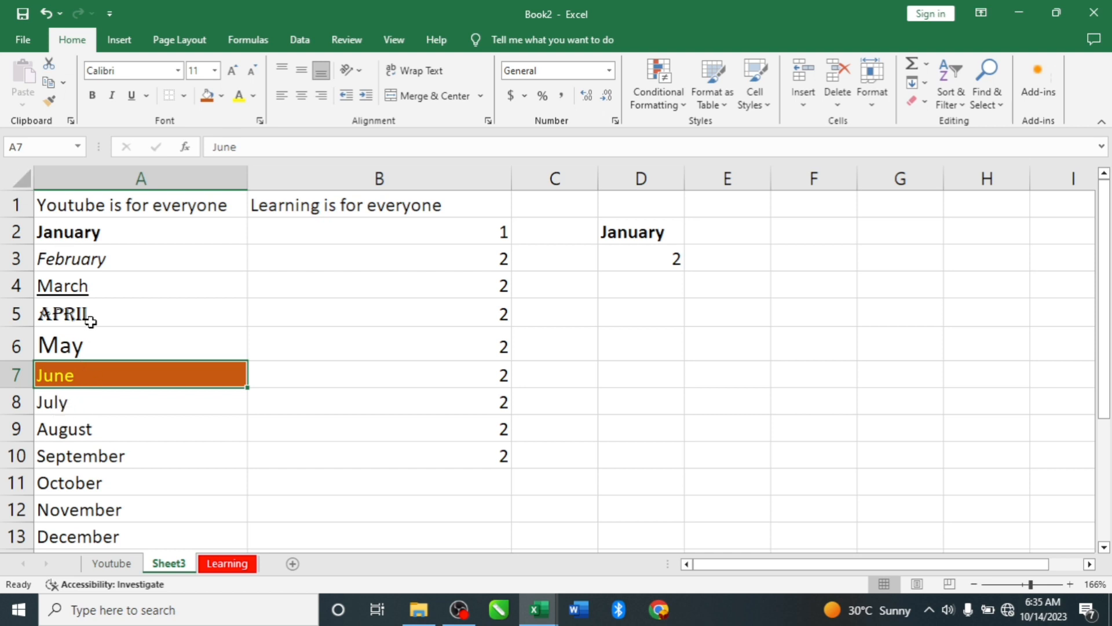
left_click(50, 102)
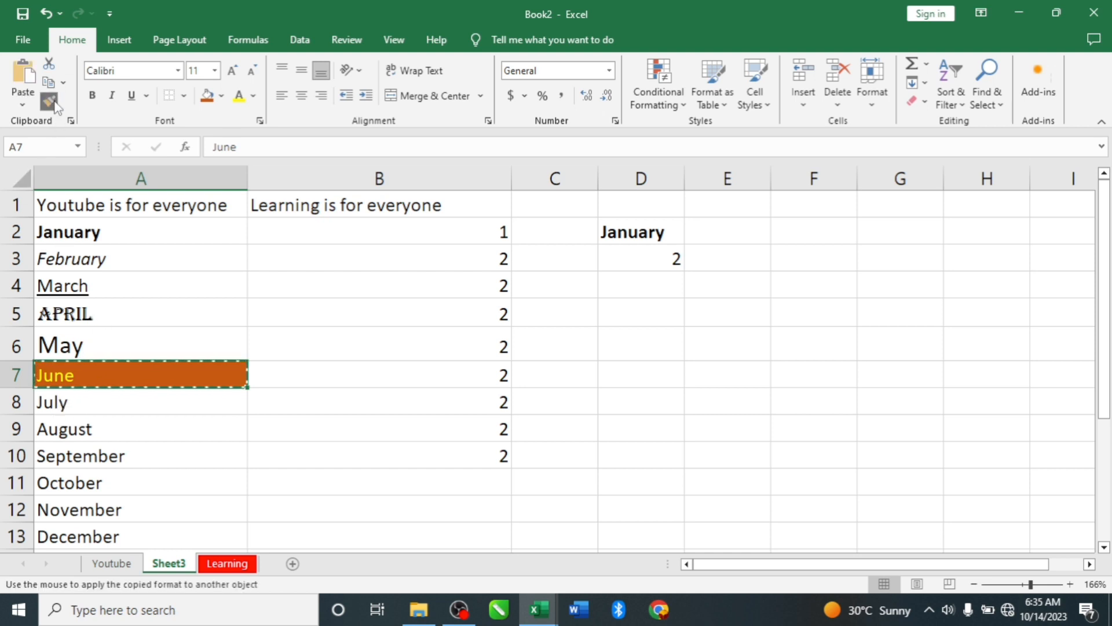
left_click(57, 375)
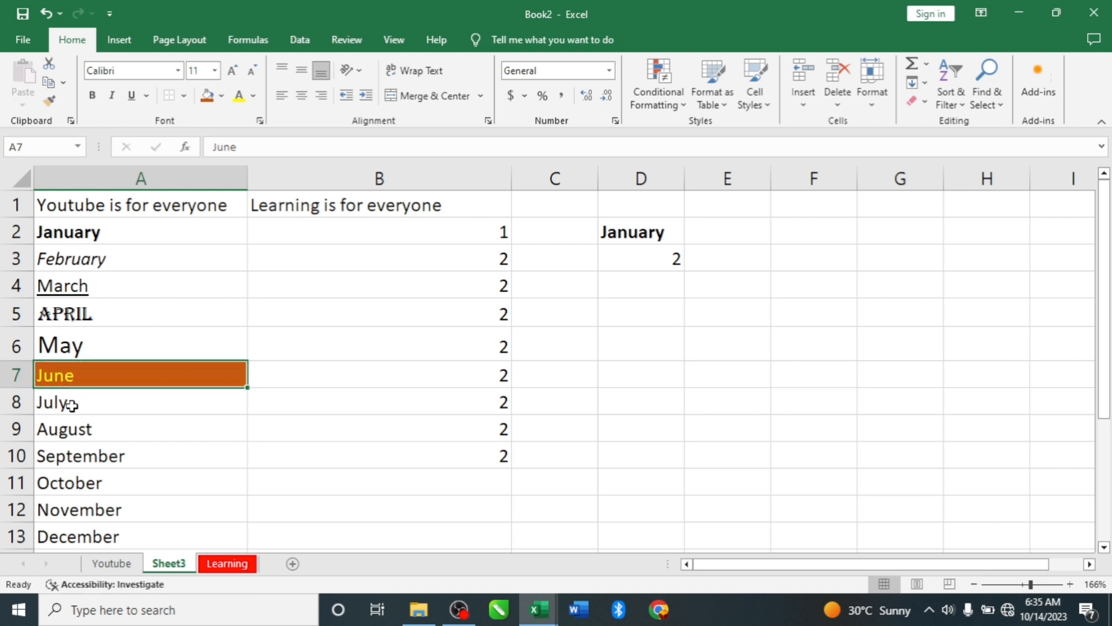
left_click(49, 102)
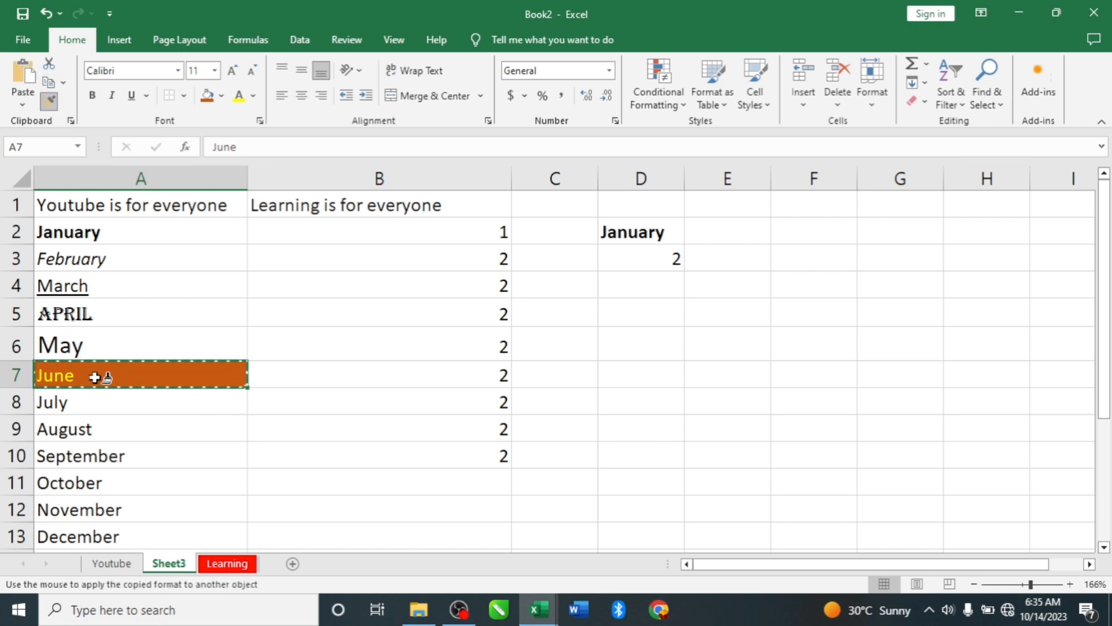
left_click(57, 402)
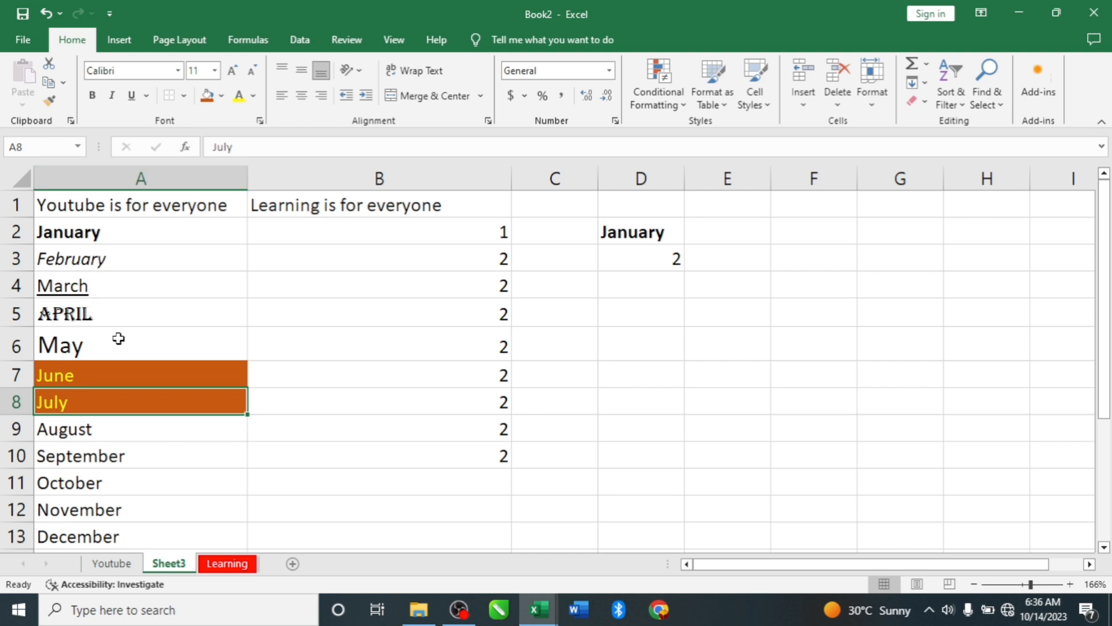
- Apply the formatting of cell A7 (June) to cell A2 (January) with Format Painter
left_click(91, 377)
left_click(50, 103)
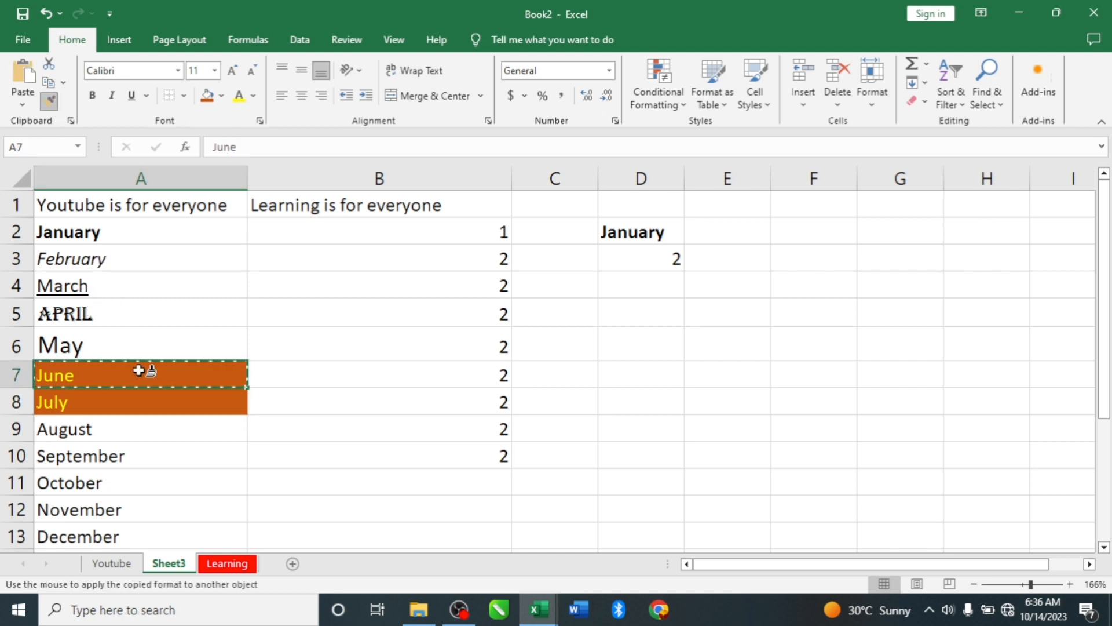
left_click(93, 234)
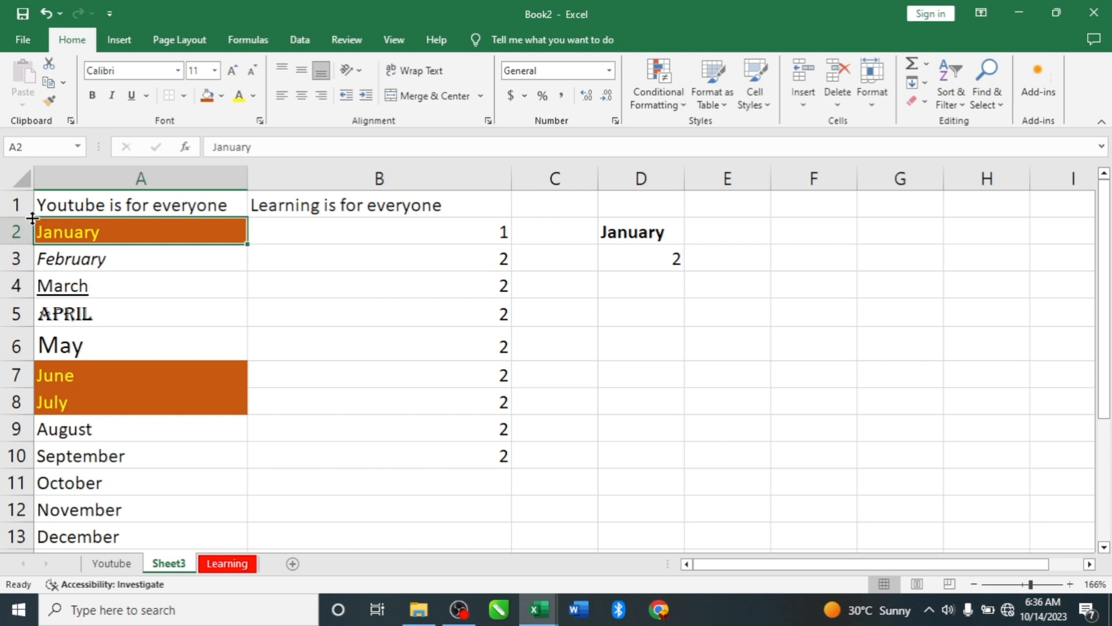
- Increase the height of row 1 and widen column A to give cell A1 more room
left_click_drag(32, 218, 17, 262)
left_click_drag(12, 277, 13, 278)
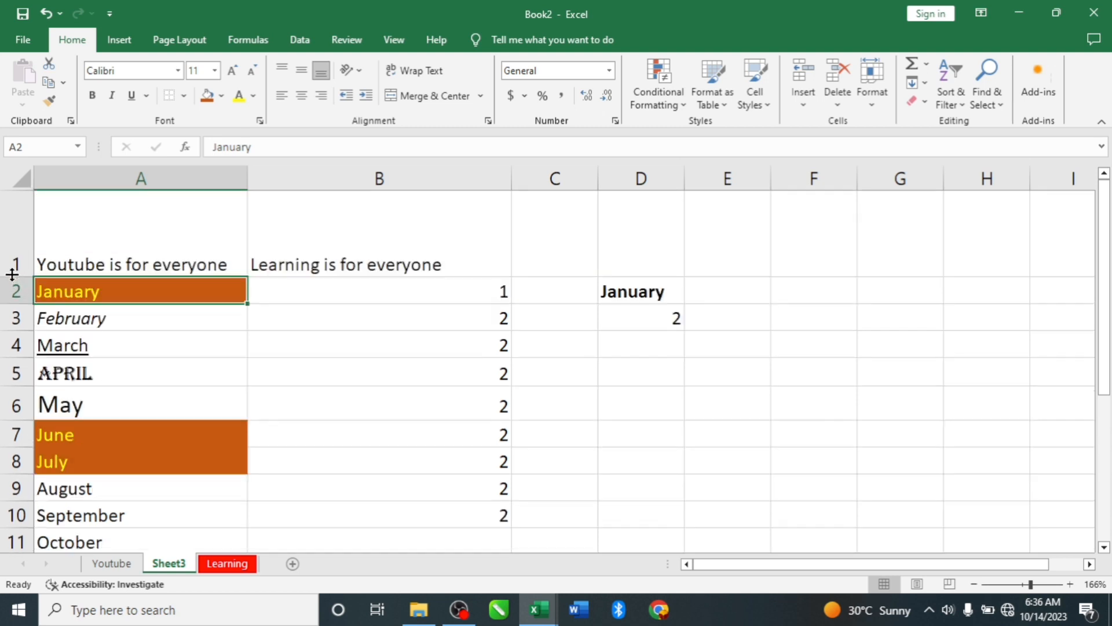
left_click_drag(245, 181, 271, 182)
left_click(145, 243)
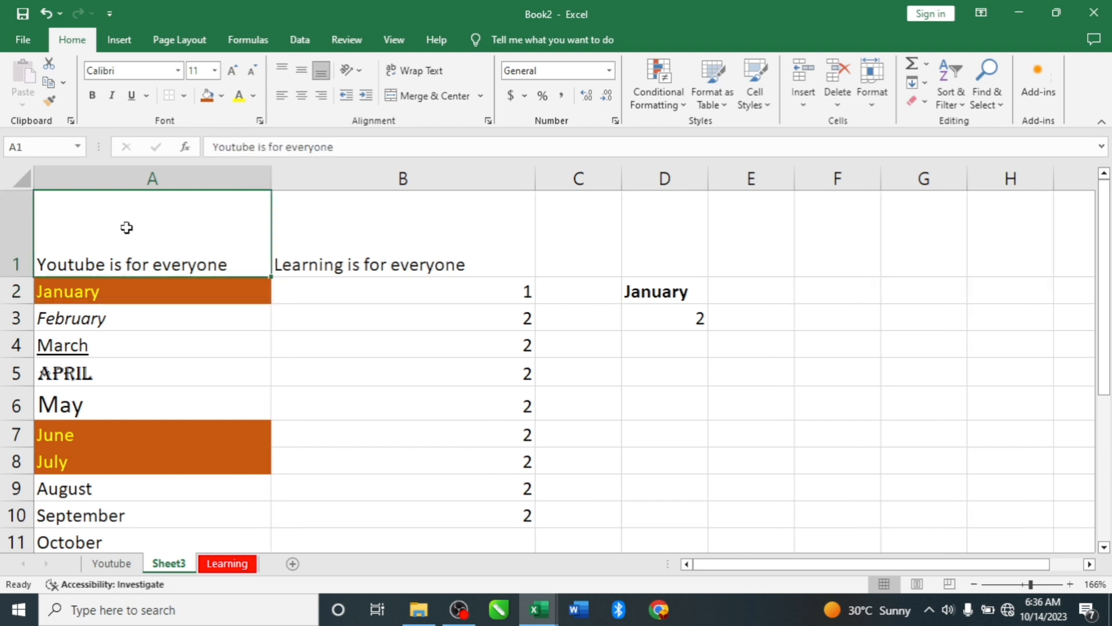
left_click_drag(272, 181, 312, 182)
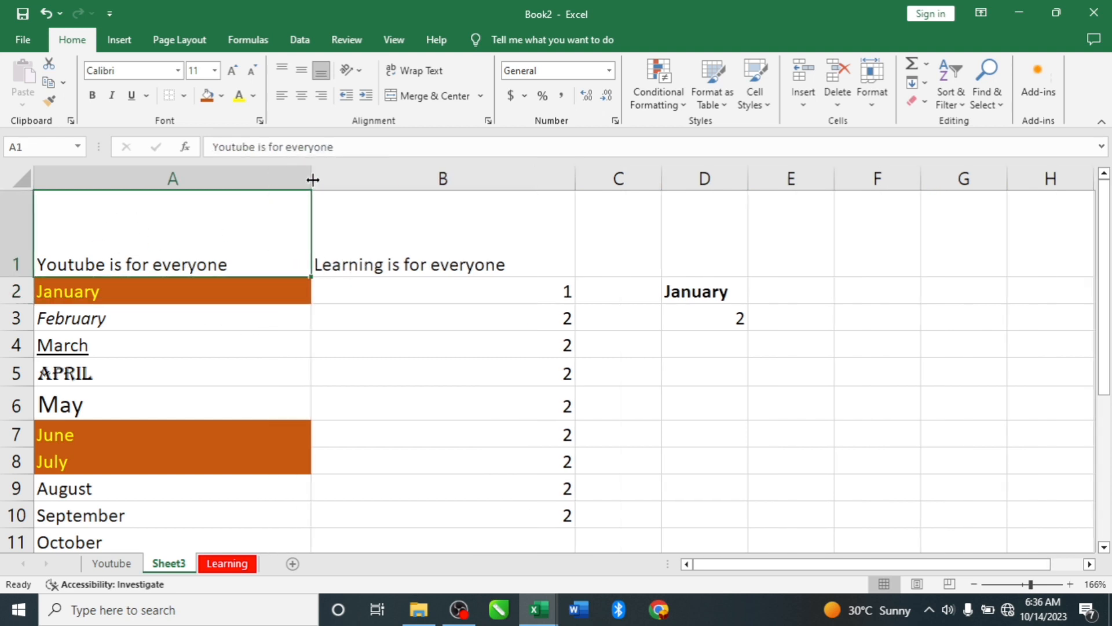
- Try top, middle and bottom alignment on cell A1, plus right and center alignment, and switch the horizontal centering off again
left_click(281, 70)
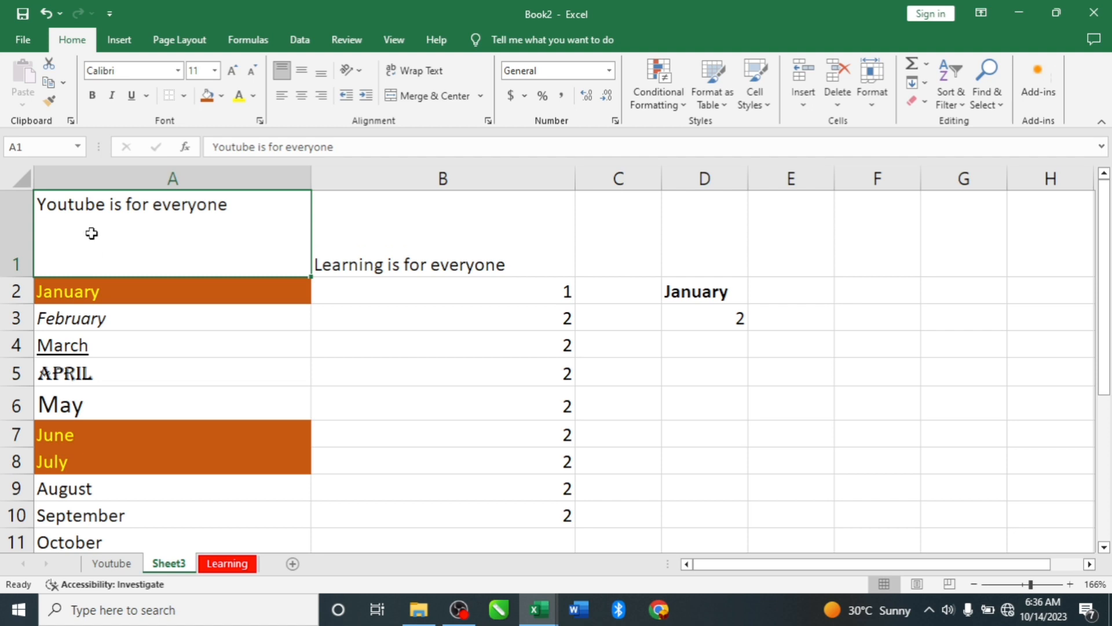
left_click(301, 76)
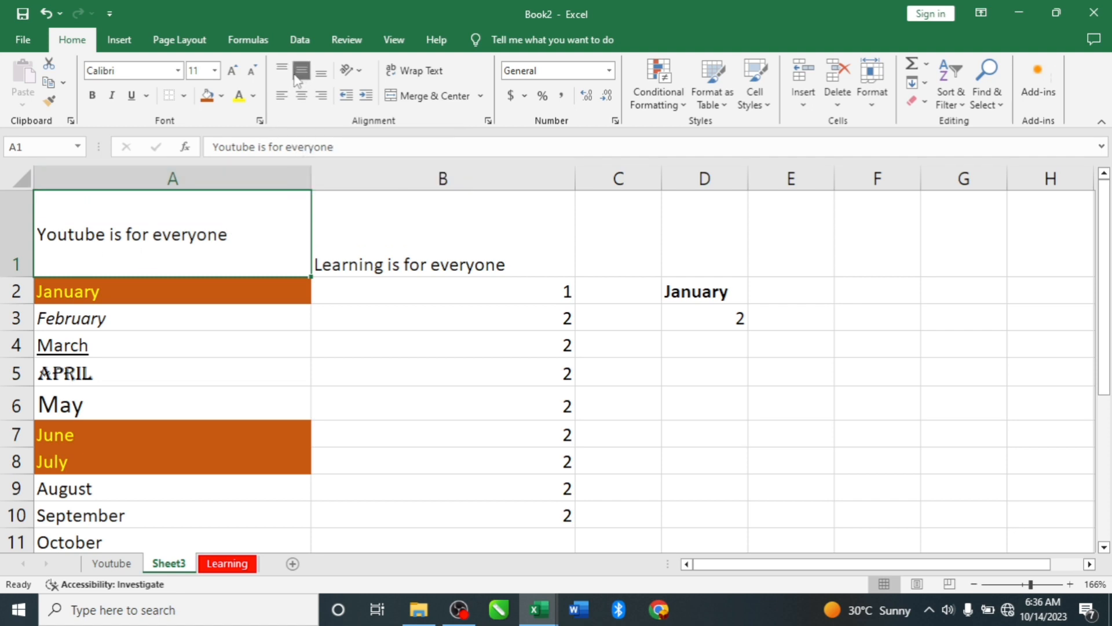
left_click(321, 73)
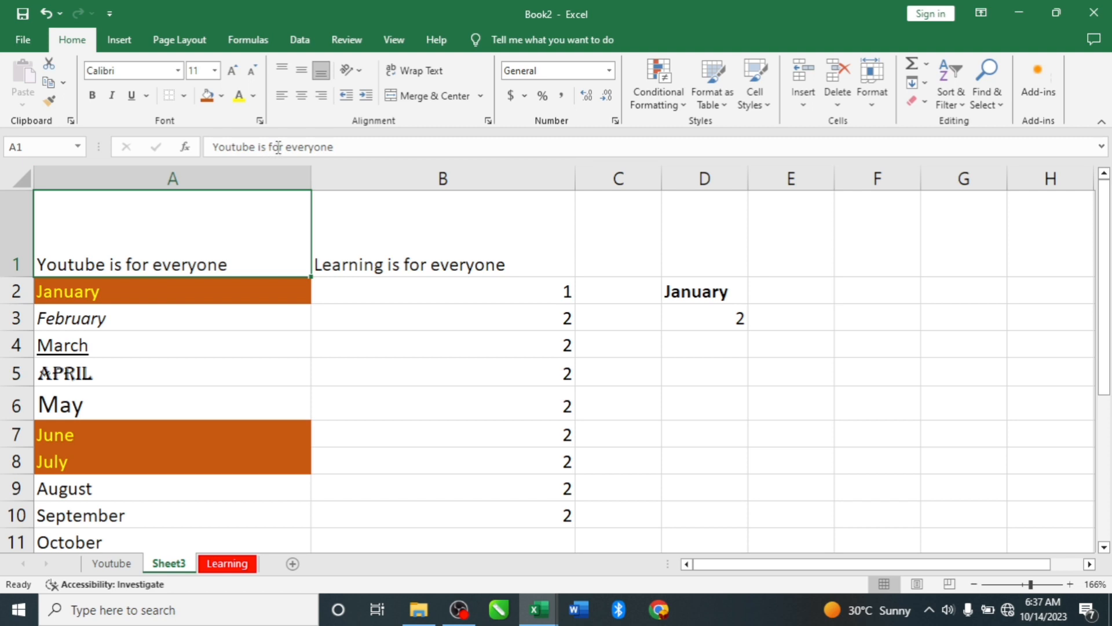
left_click(314, 104)
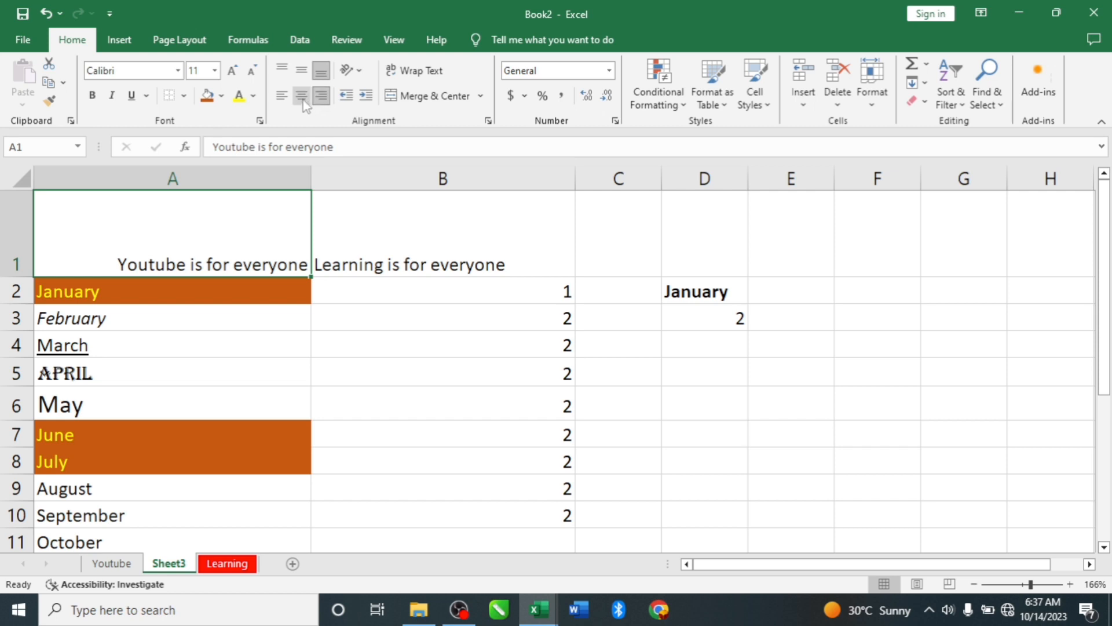
left_click(302, 99)
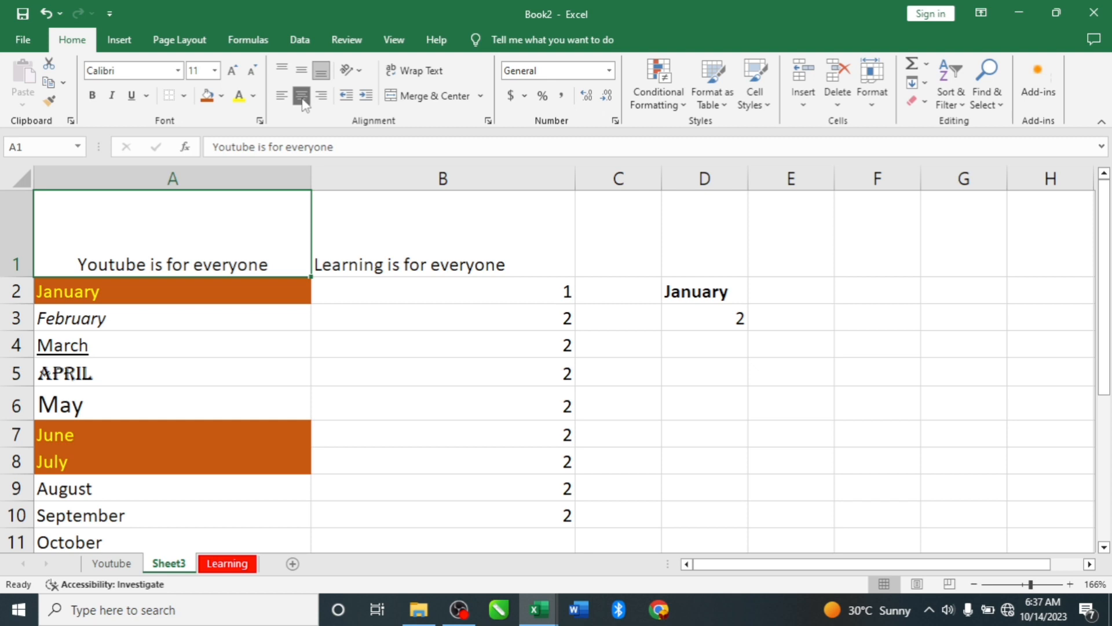
left_click(302, 99)
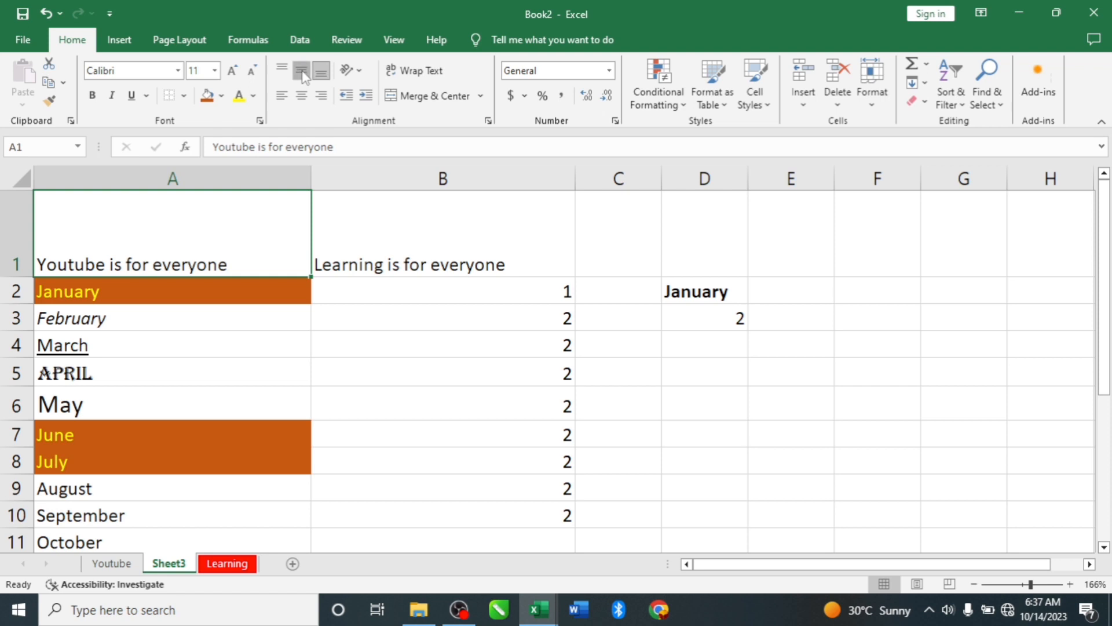
- Center the text in cell A1 both vertically and horizontally
left_click(302, 75)
left_click(301, 95)
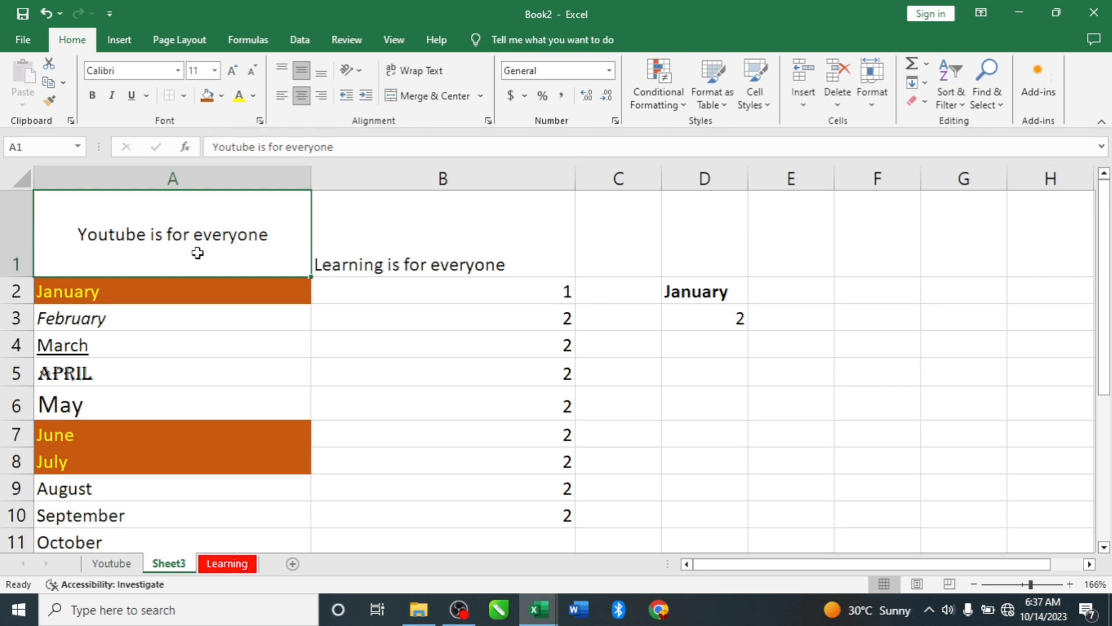
- Angle the text in cell A1 counterclockwise and make row 1 taller to fit the whole slanted text
left_click(360, 72)
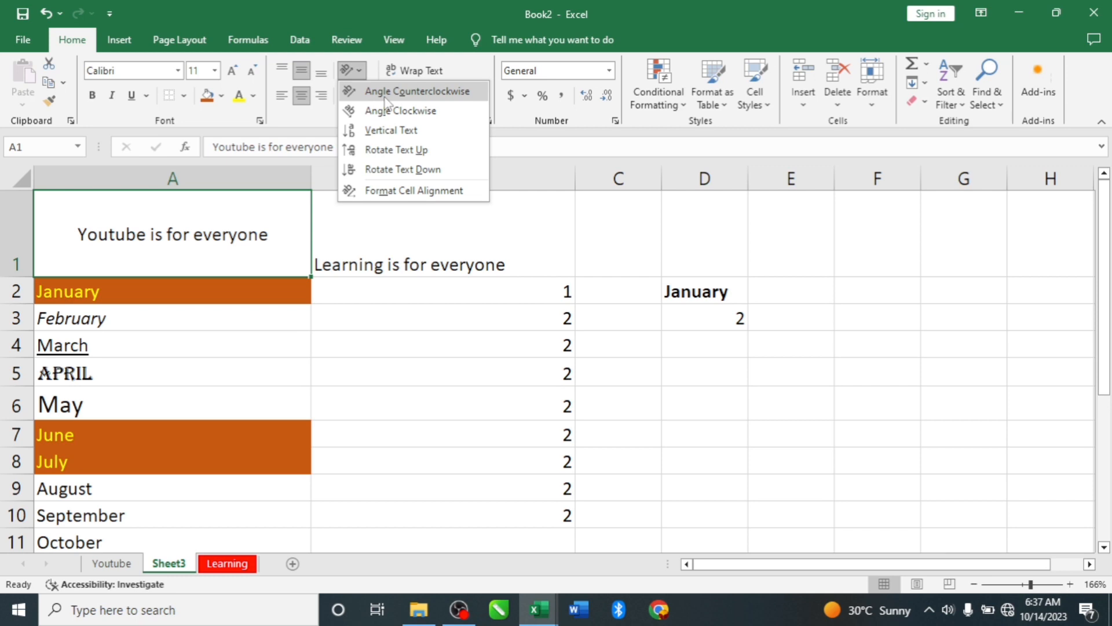
left_click(385, 96)
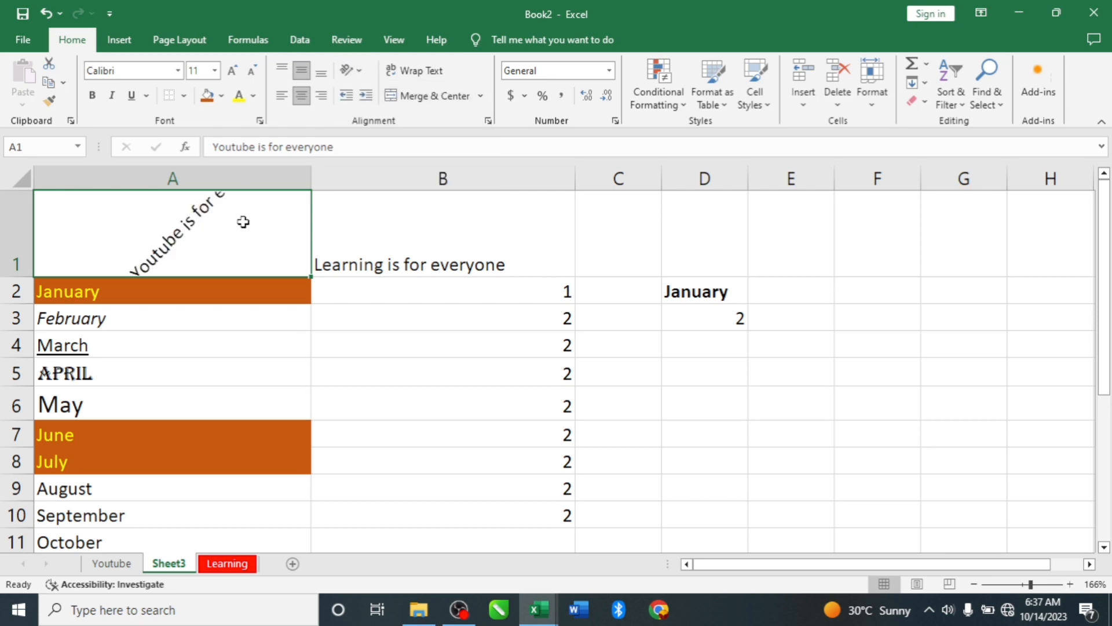
left_click_drag(21, 277, 21, 356)
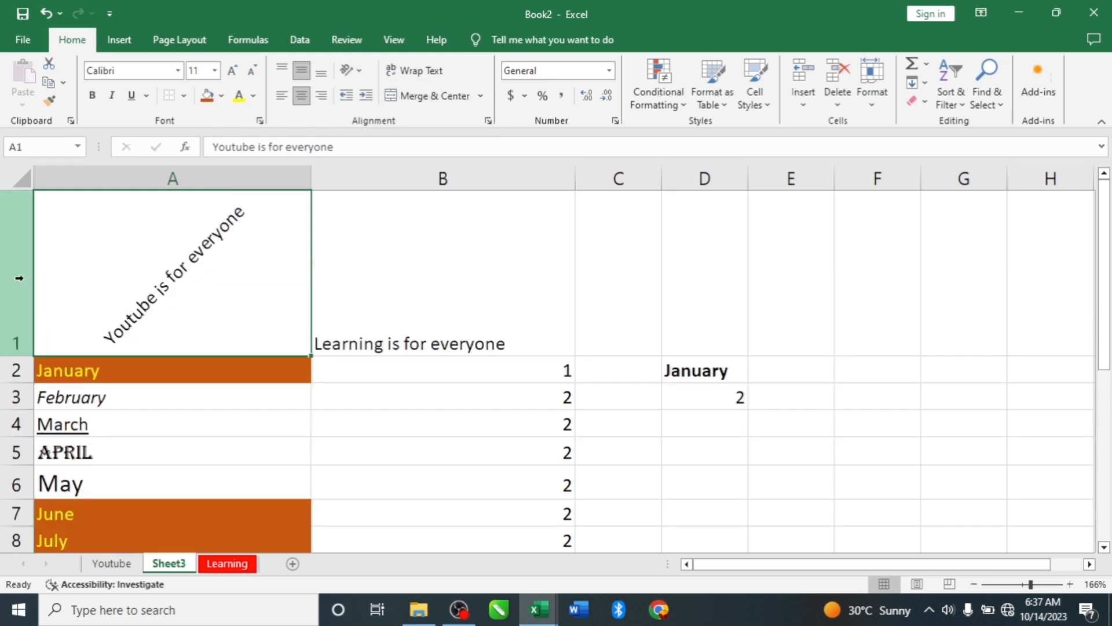
- Try the Vertical Text orientation on cell A1 and return the text to Angle Counterclockwise
left_click(349, 70)
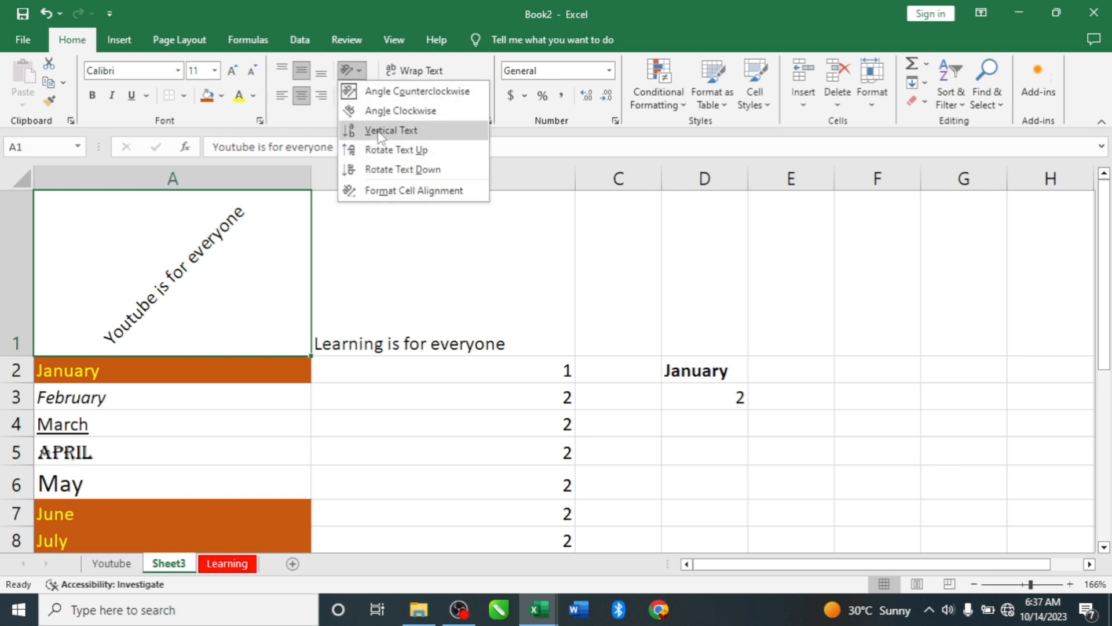
left_click(380, 131)
left_click(350, 70)
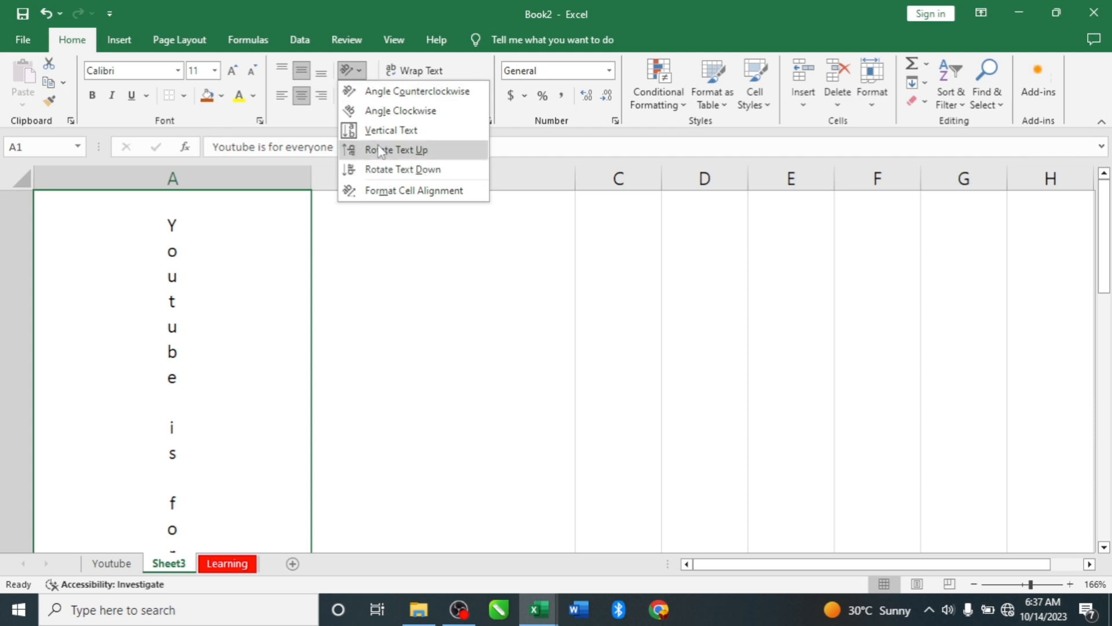
left_click(378, 92)
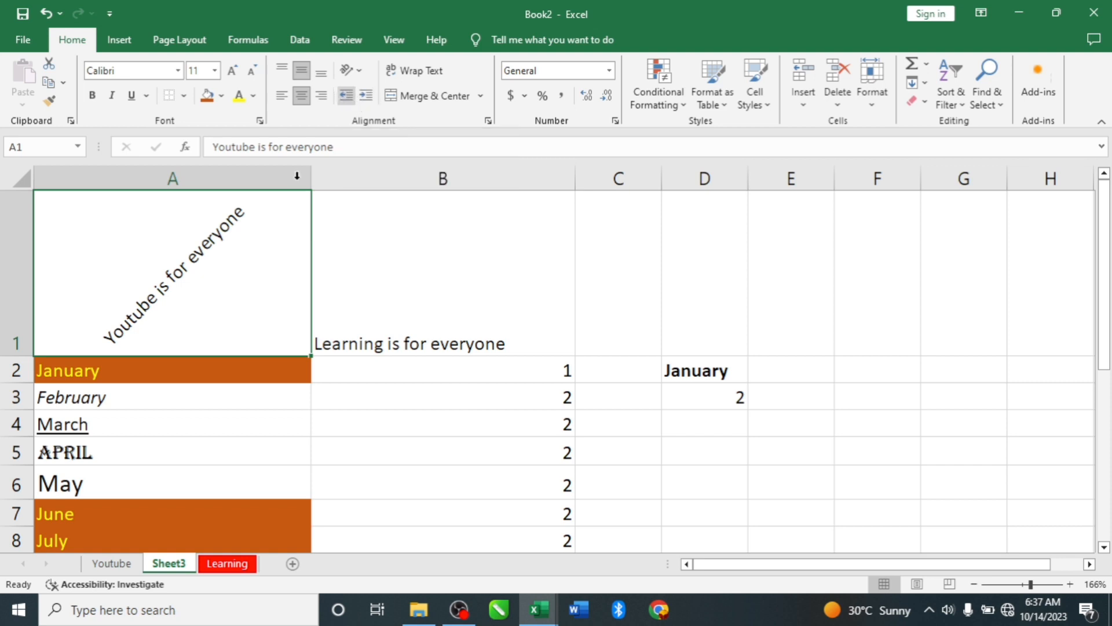
- Increase the indent of "January" in cell A2 and decrease it back to the cell's edge
left_click(50, 368)
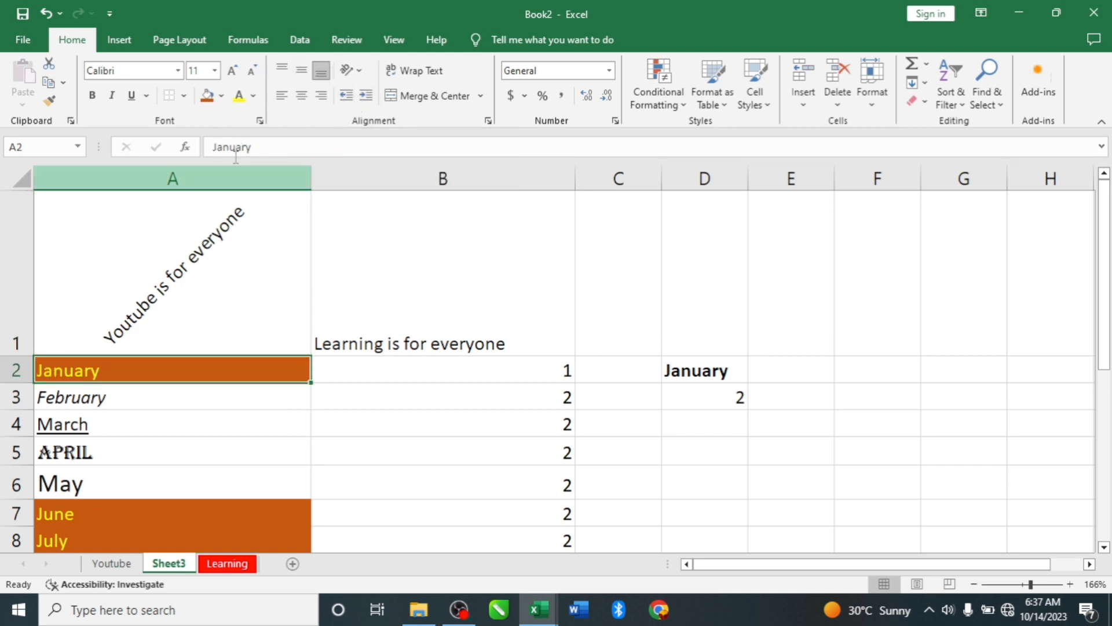
left_click(366, 96)
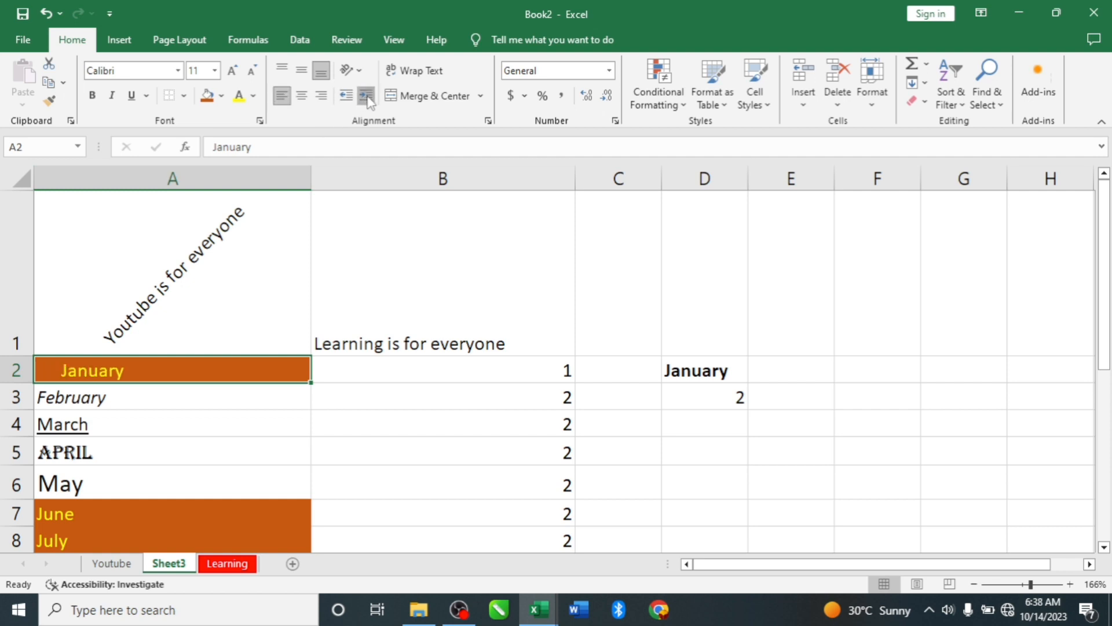
left_click(366, 96)
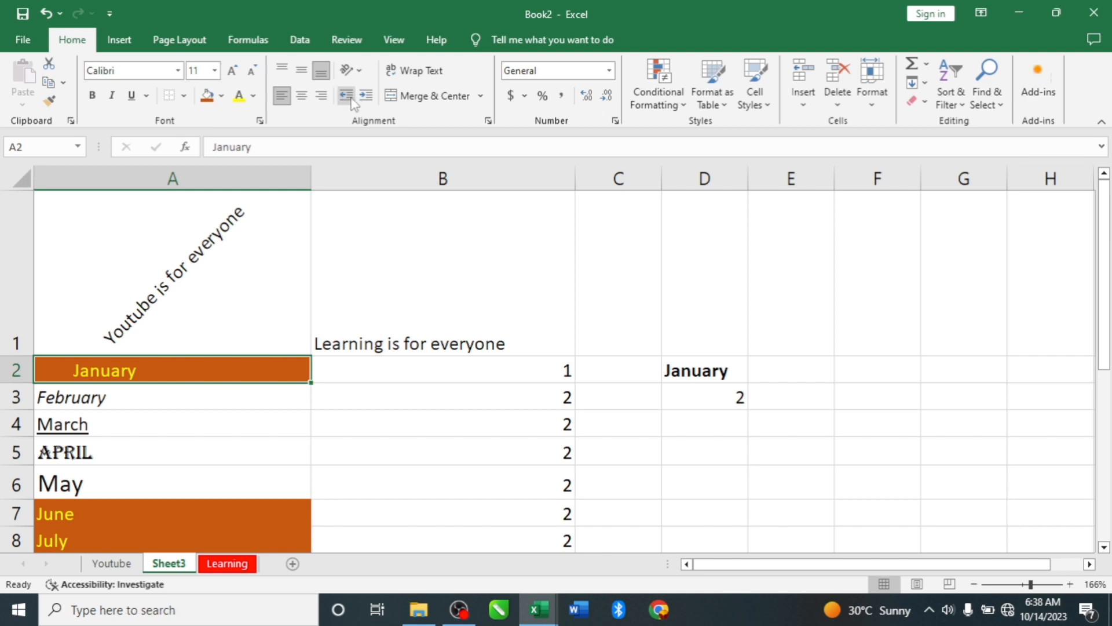
left_click(346, 98)
left_click(345, 97)
left_click(346, 98)
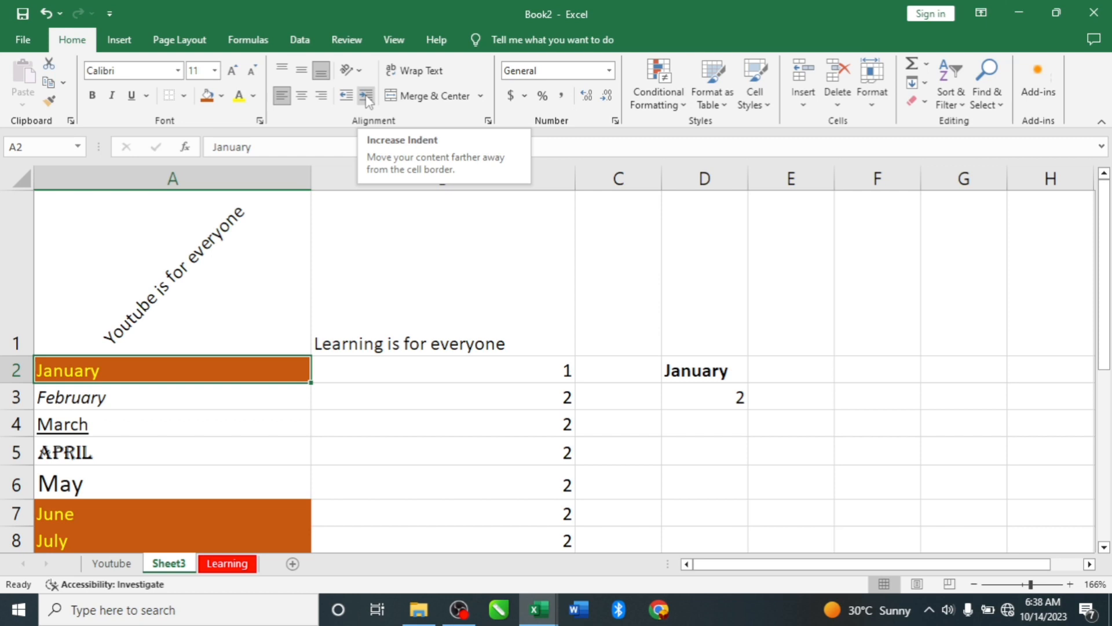
scroll(516, 298, "down", 2)
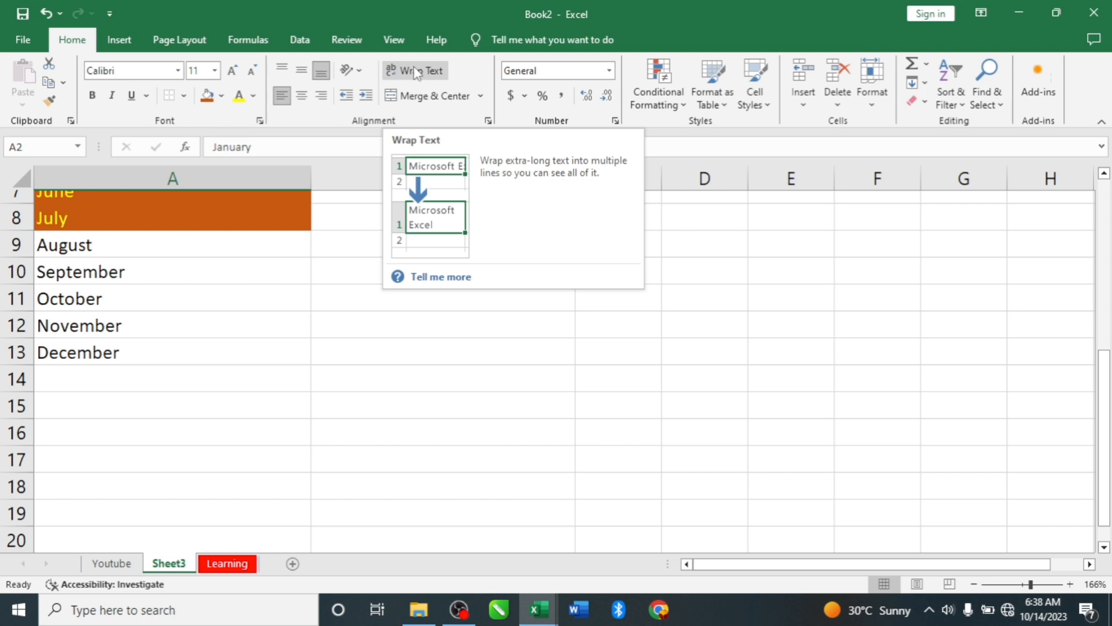
left_click(77, 297)
double_click(100, 299)
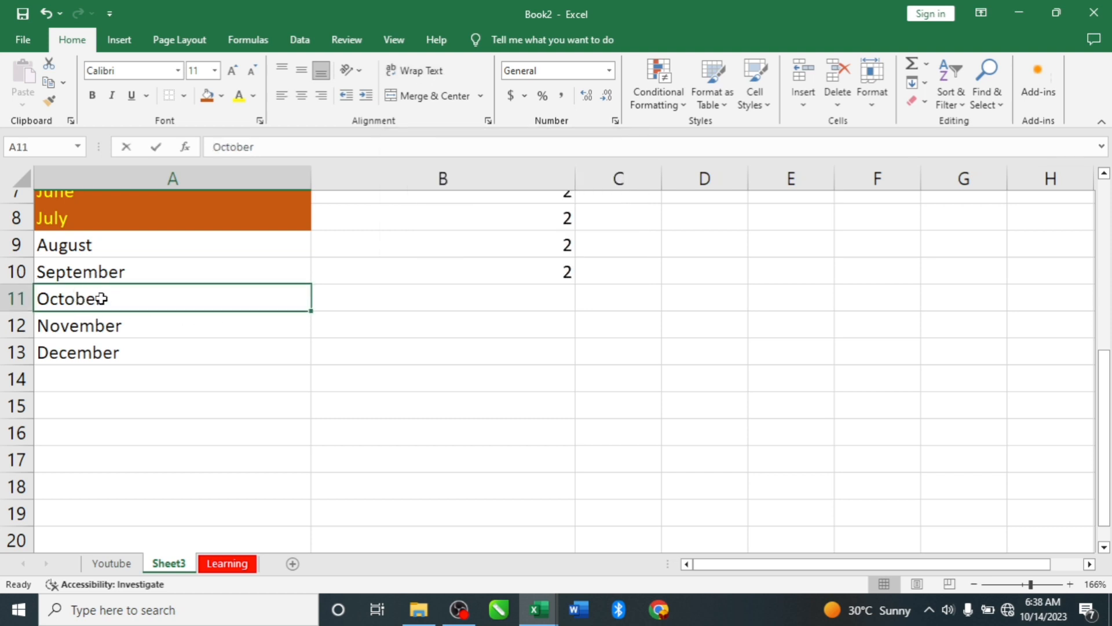
scroll(224, 310, "up", 1)
scroll(224, 310, "up", 2)
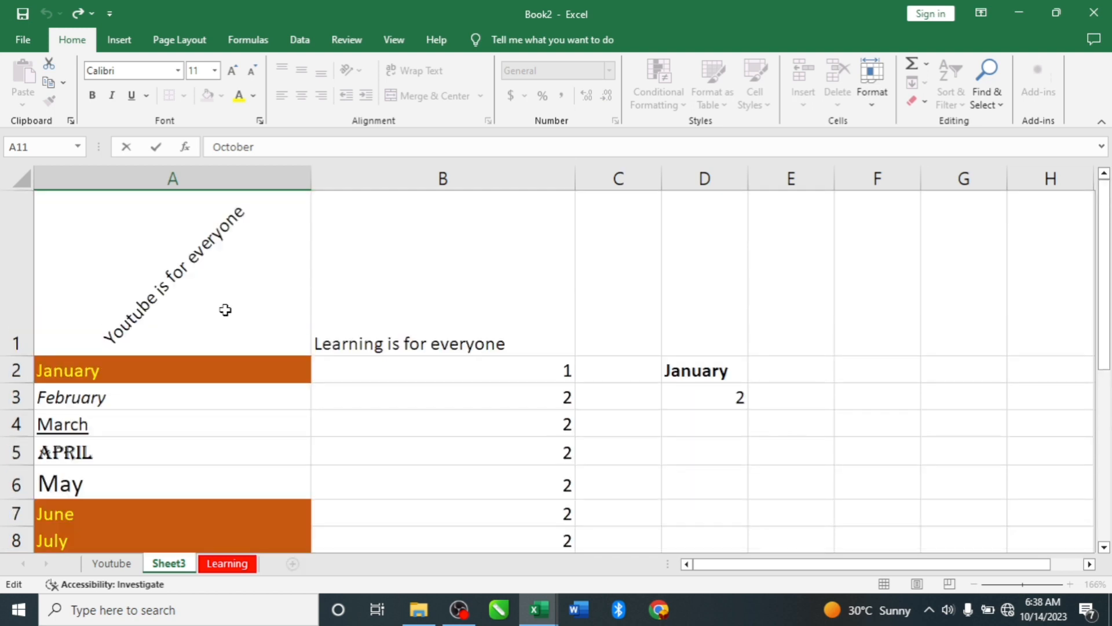
- Select cell B1 and narrow column B until it is narrower than the text "Learning is for everyone"
left_click(367, 278)
left_click_drag(575, 179, 444, 188)
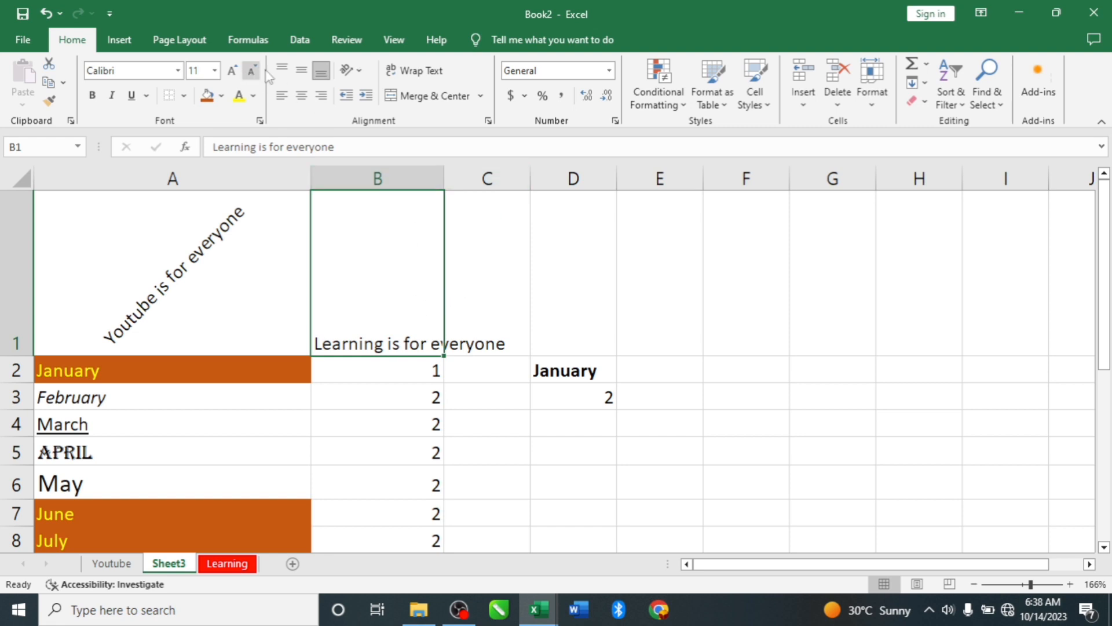
- Try centering the text in cell B1, return it to left alignment, and wrap it within the cell
left_click(302, 97)
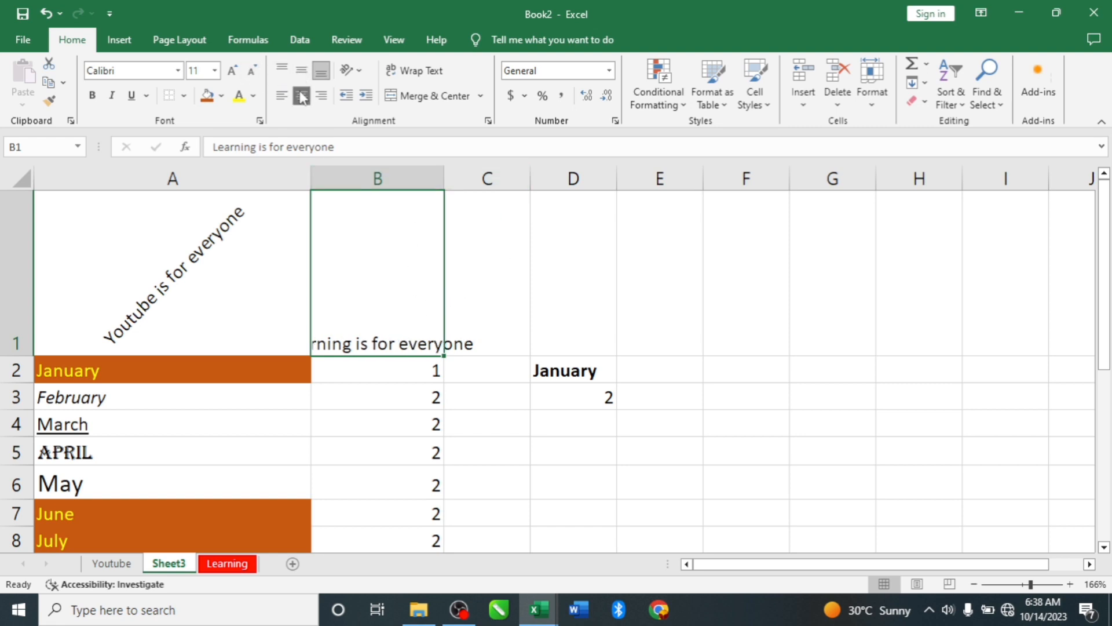
left_click(281, 95)
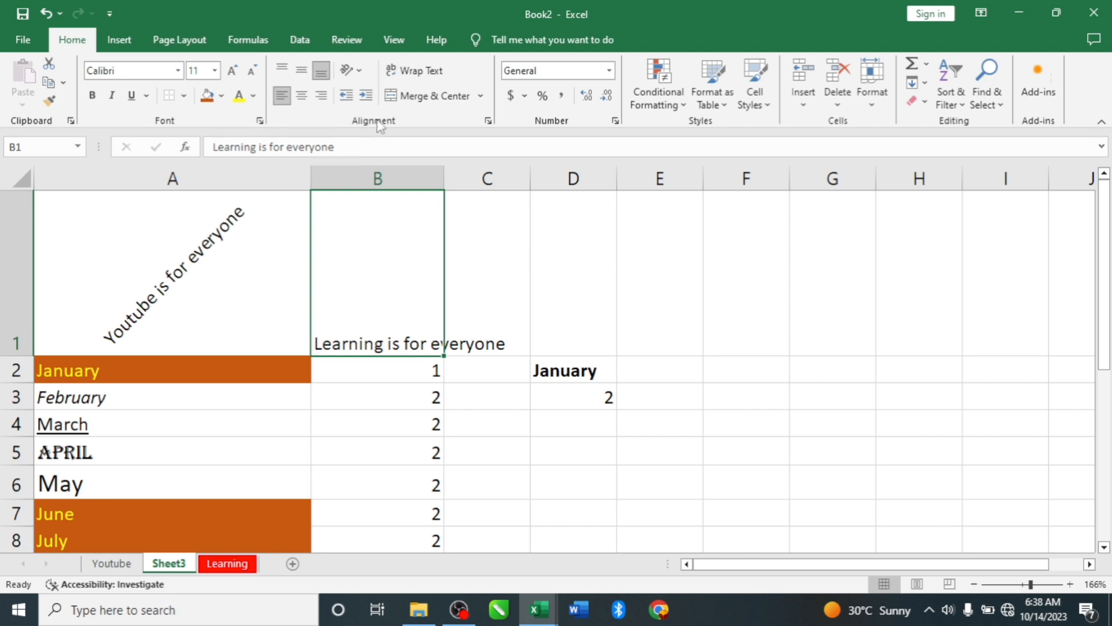
left_click(419, 71)
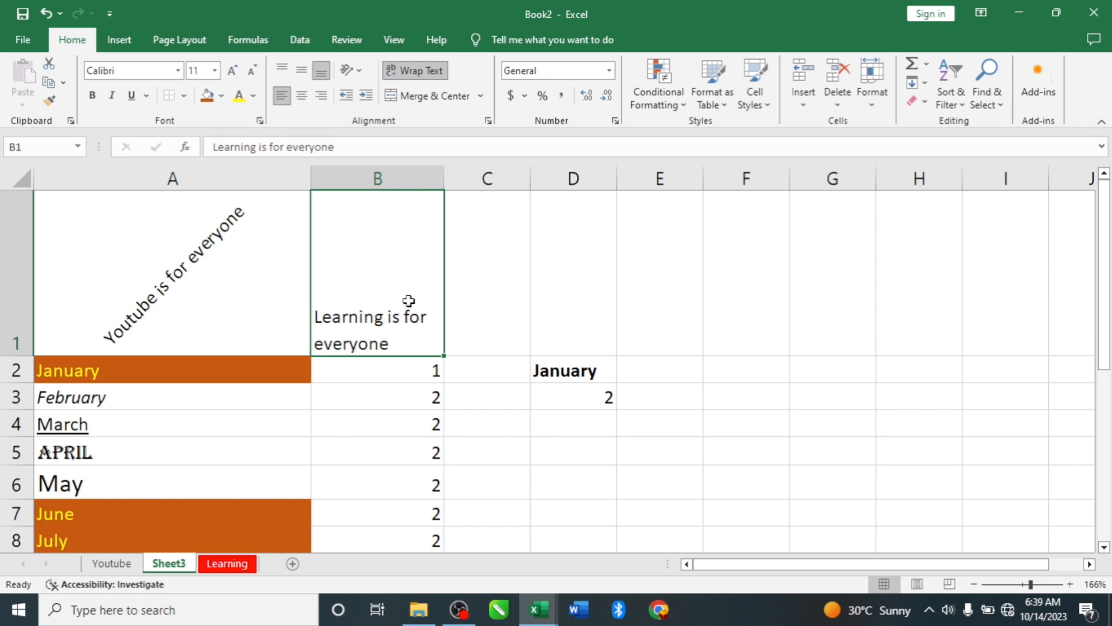
- Reduce the height of row 1 to roughly half, keeping both lines of the wrapped text in B1 within the row
scroll(380, 285, "down", 2)
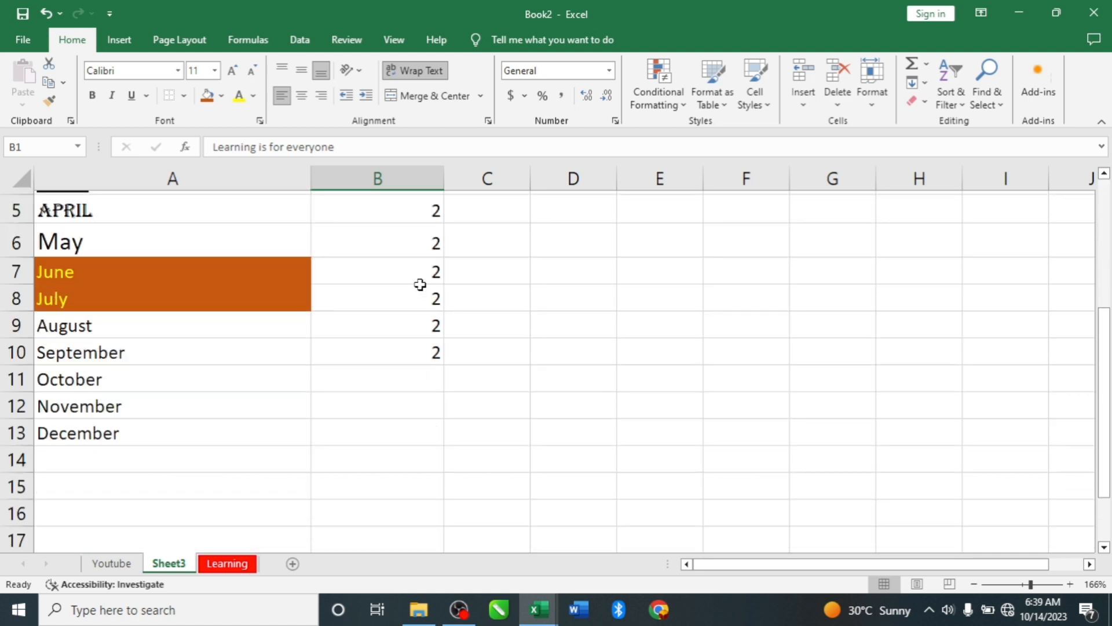
scroll(420, 285, "up", 1)
scroll(420, 284, "up", 1)
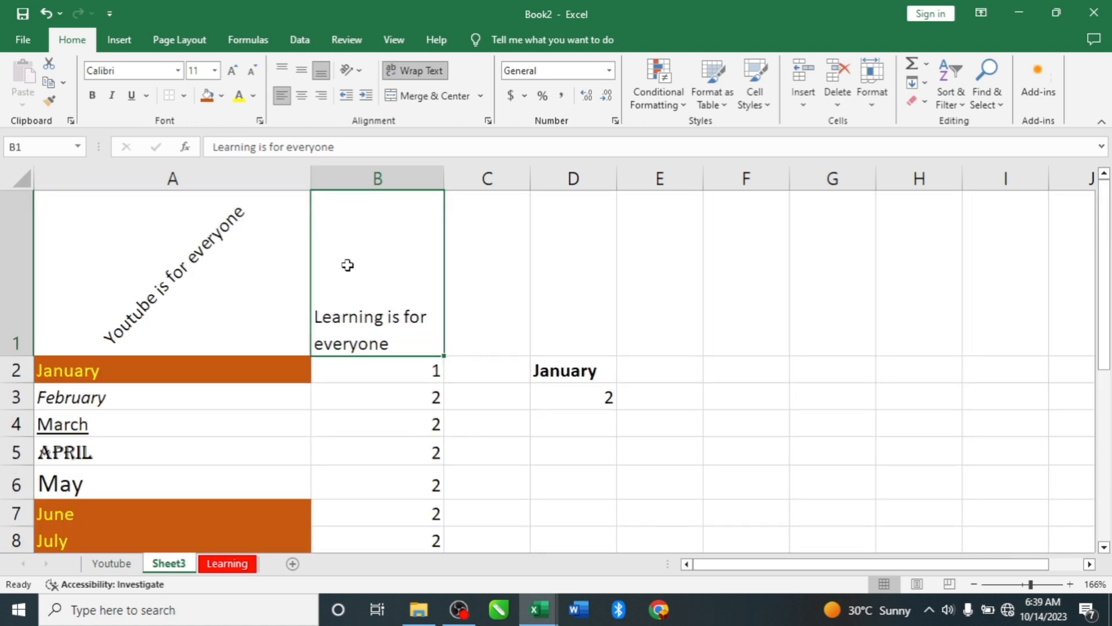
scroll(348, 264, "down", 1)
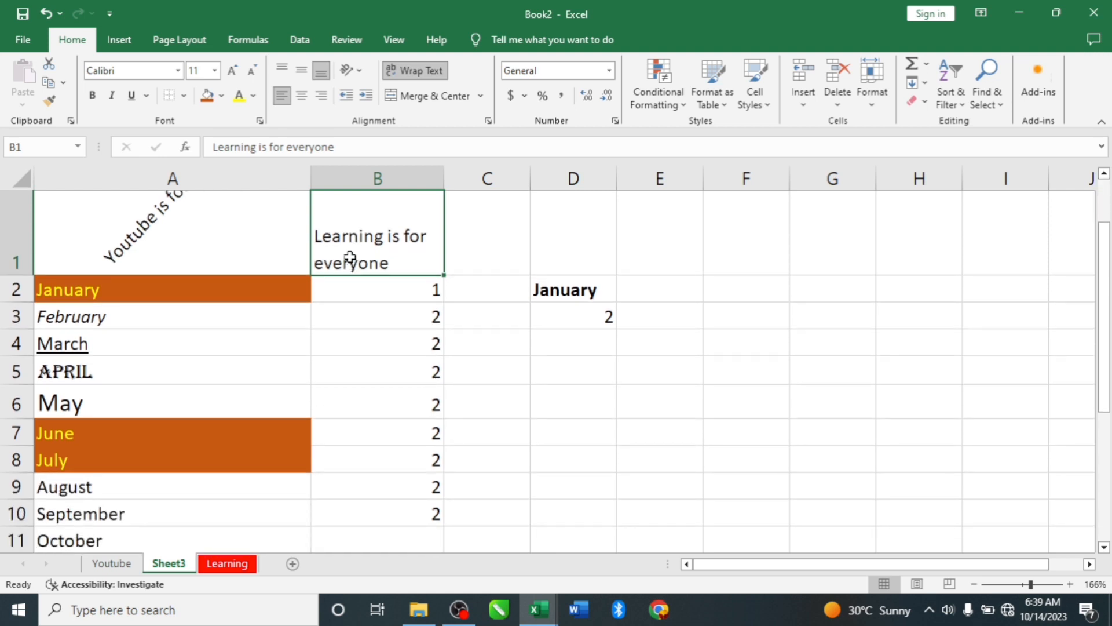
scroll(359, 259, "up", 1)
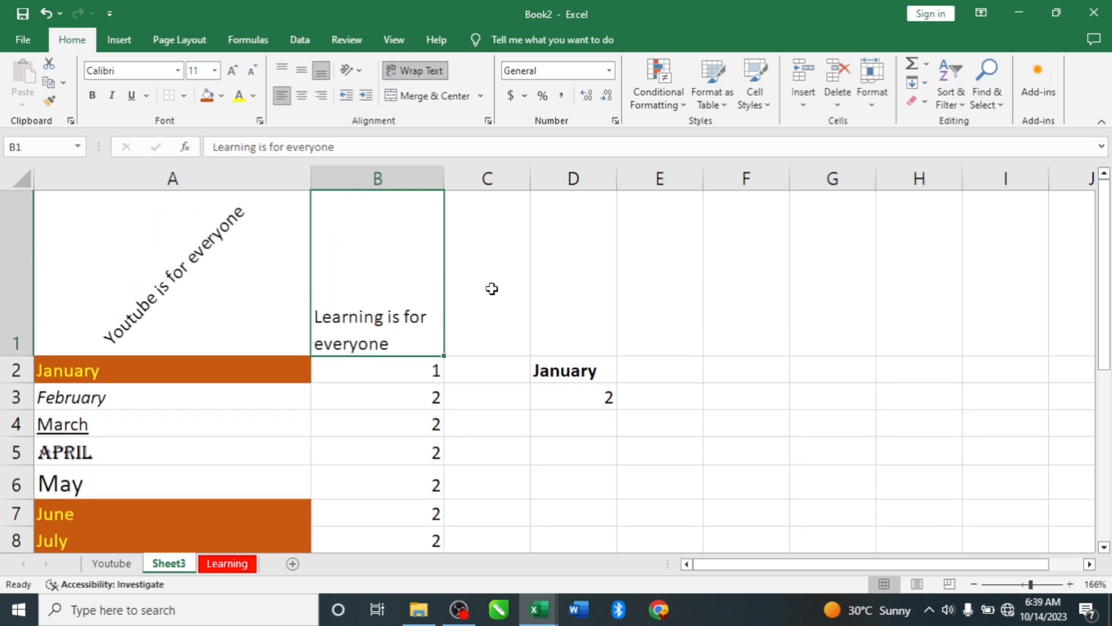
left_click(486, 266)
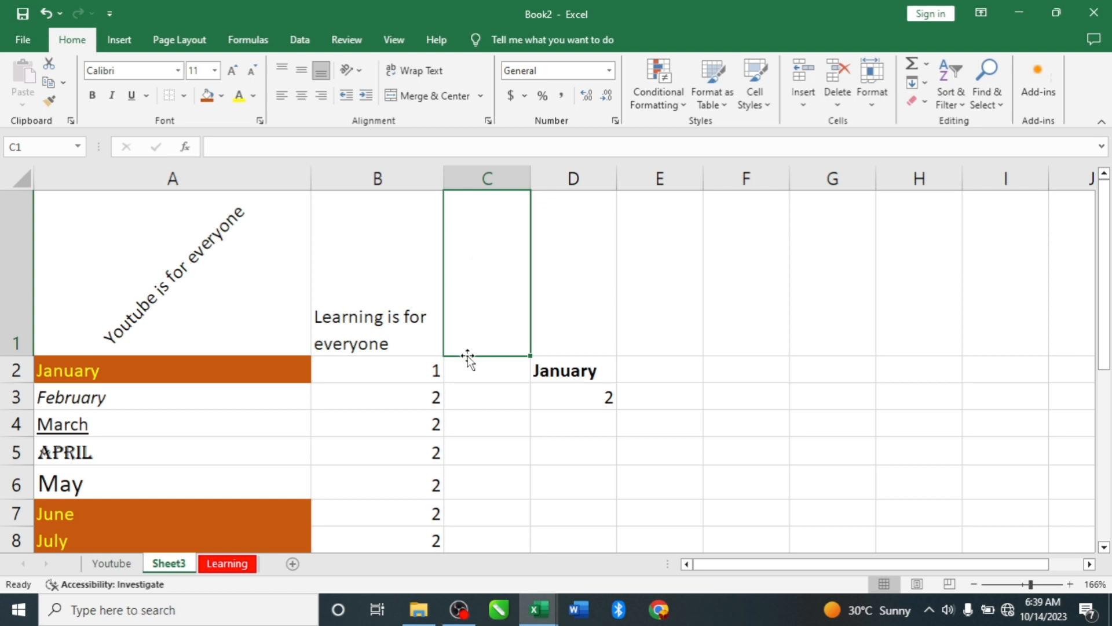
left_click_drag(27, 358, 44, 262)
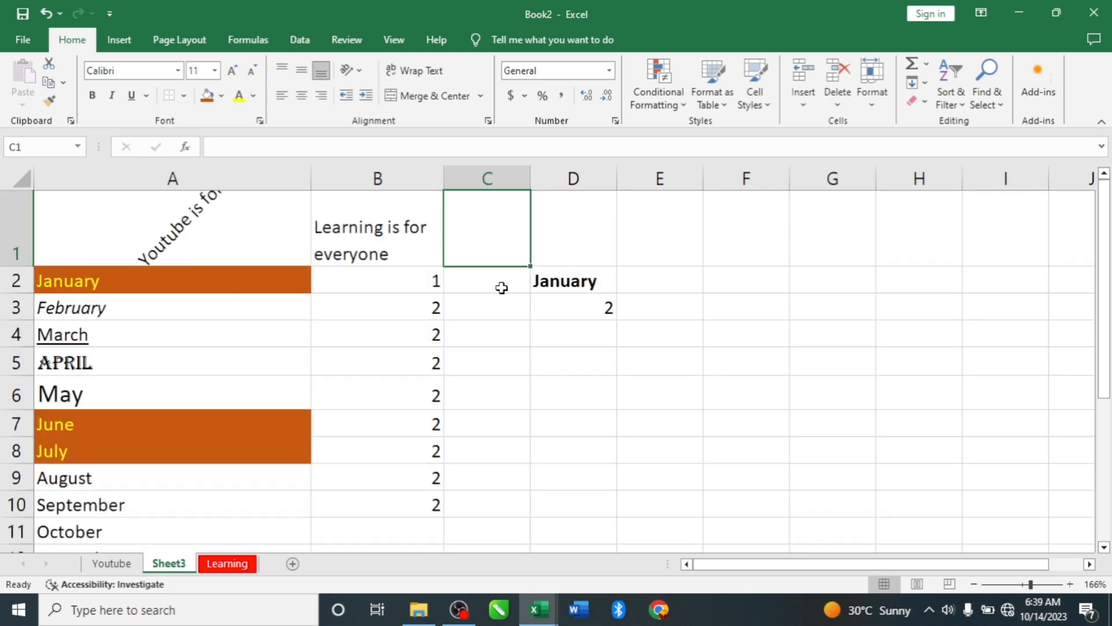
- Merge and center cells A15 through G15 below the list of months
scroll(502, 288, "down", 4)
left_click_drag(84, 234, 791, 241)
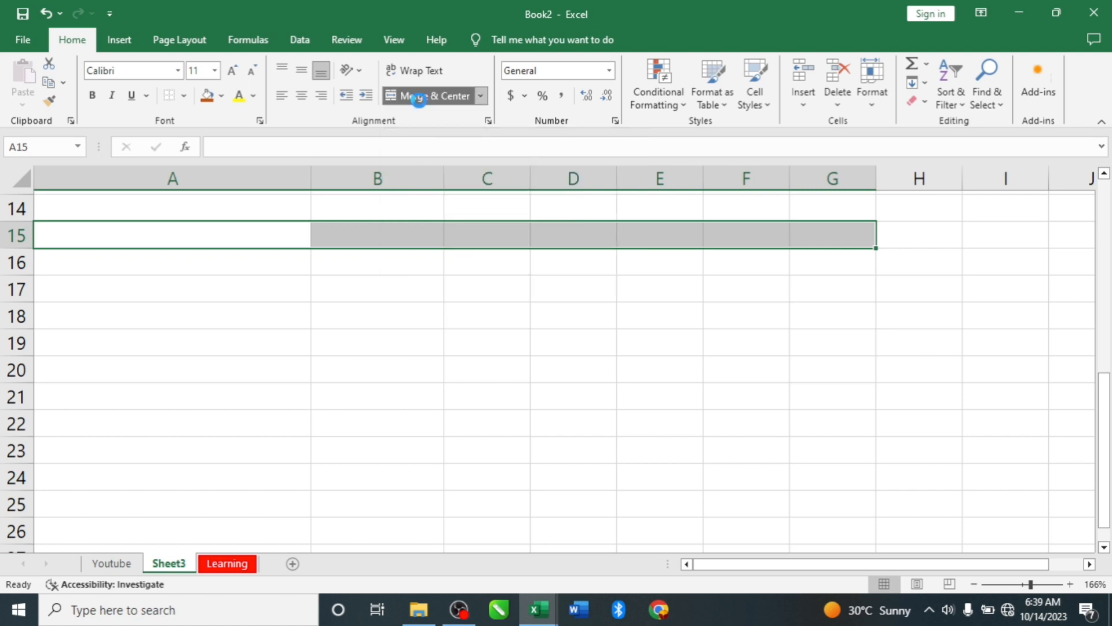
left_click(423, 100)
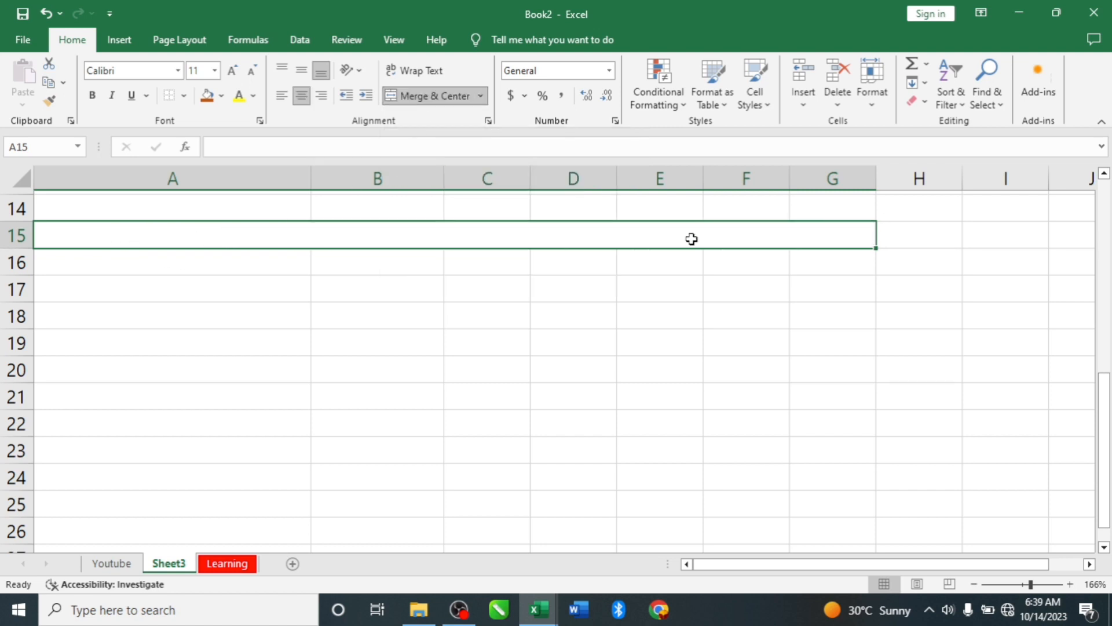
- Enter the title "Learn Digital Skills" in the merged cell of row 15
double_click(251, 239)
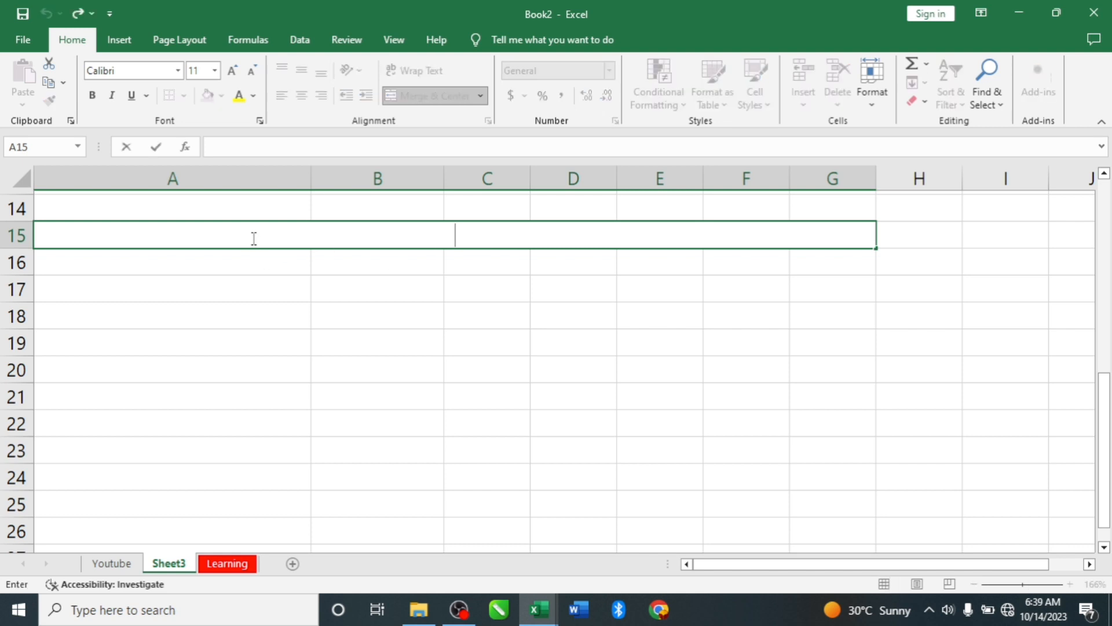
type("earn ")
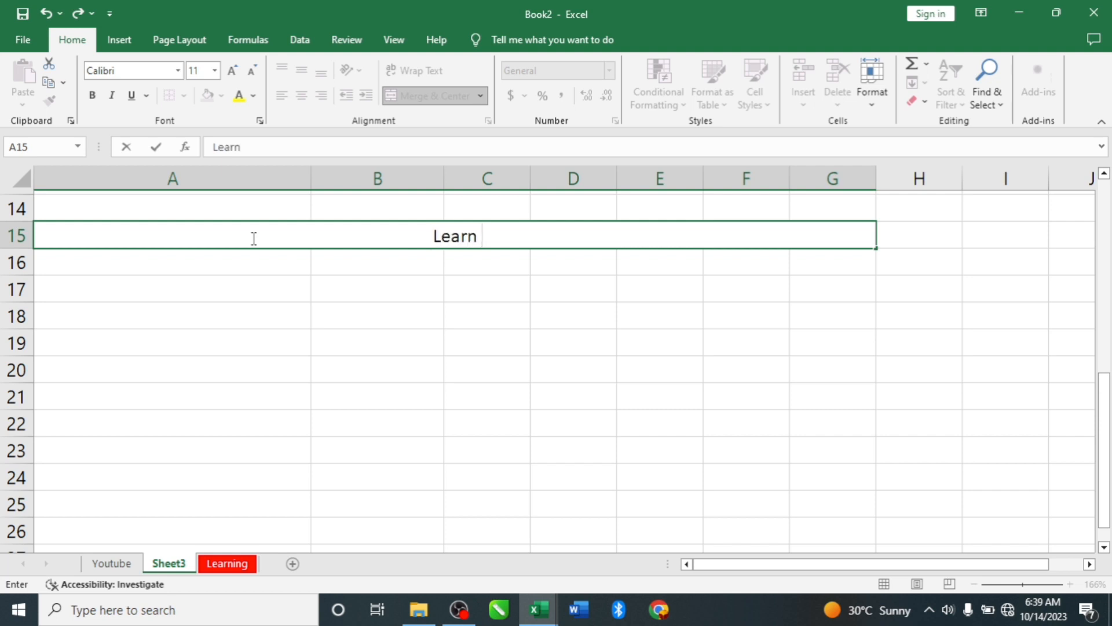
type("Digita")
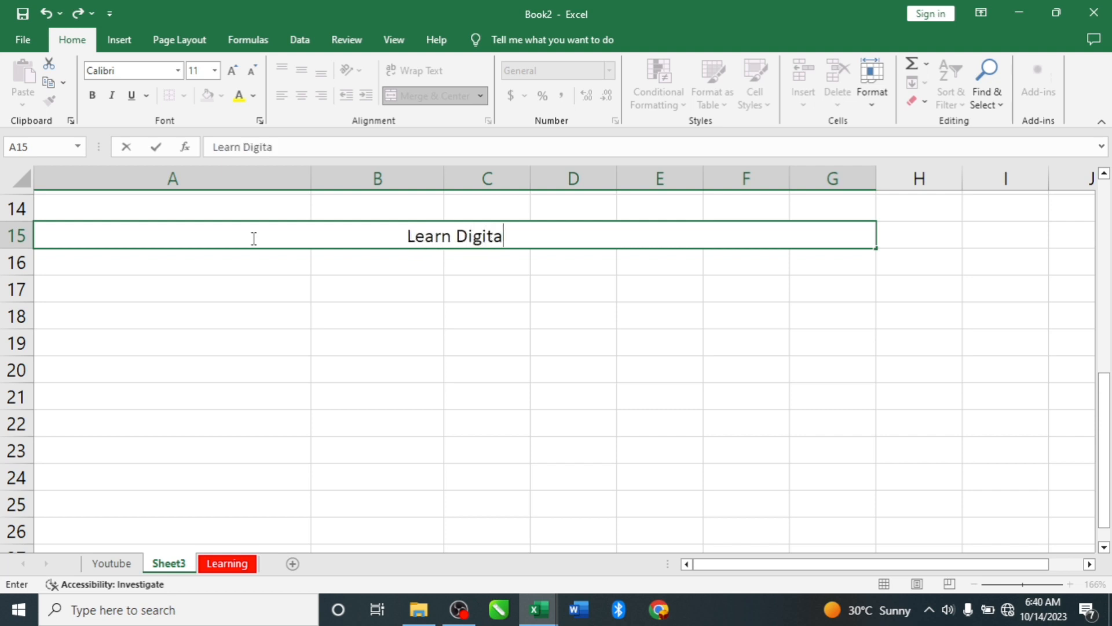
type("l ")
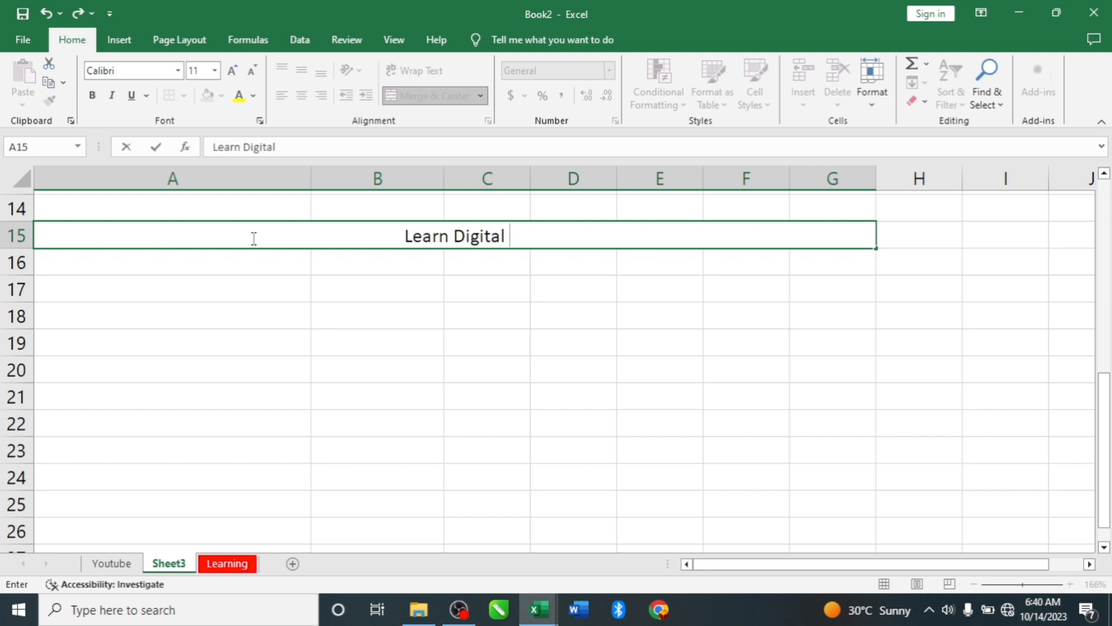
type("Skills")
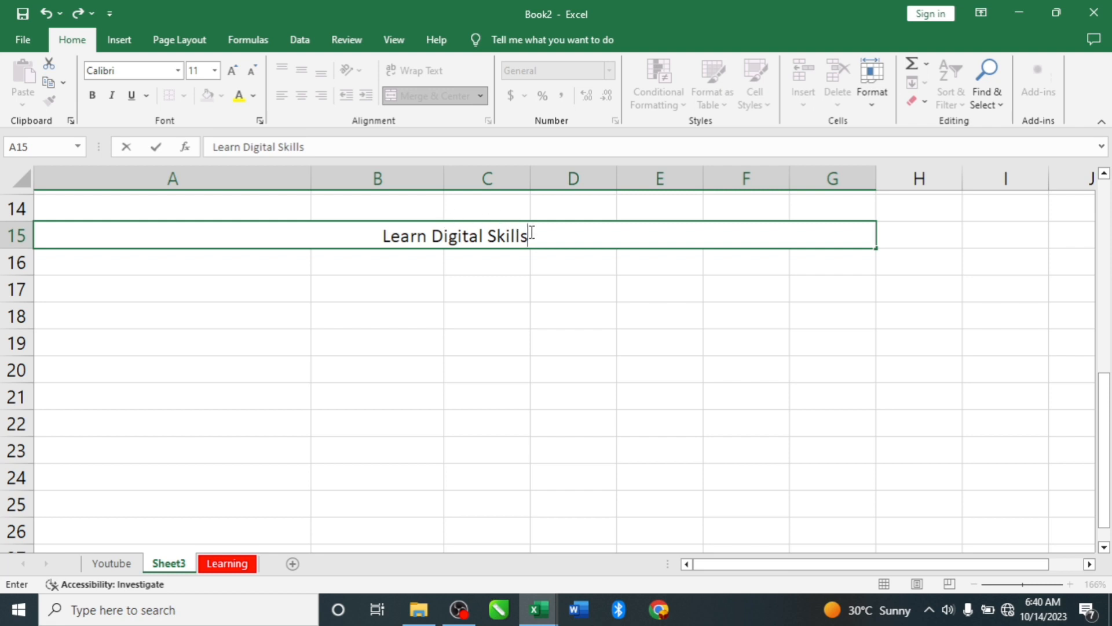
- Enlarge the "Learn Digital Skills" title to font size 16 and middle-align it vertically in its merged cell
left_click_drag(541, 236, 354, 237)
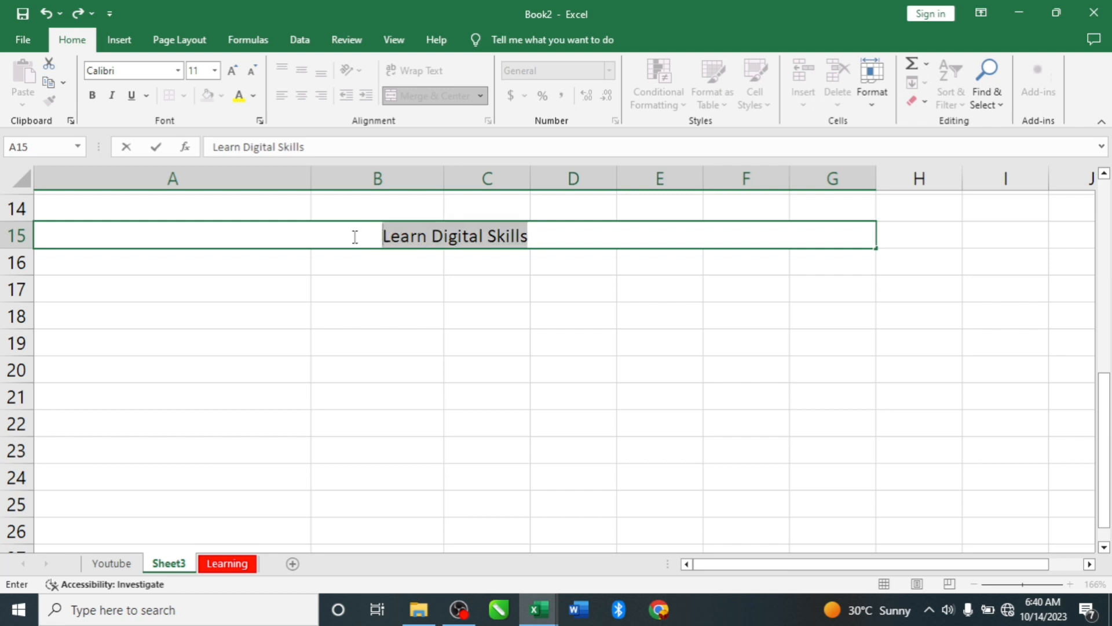
left_click(234, 73)
left_click(233, 72)
left_click(234, 73)
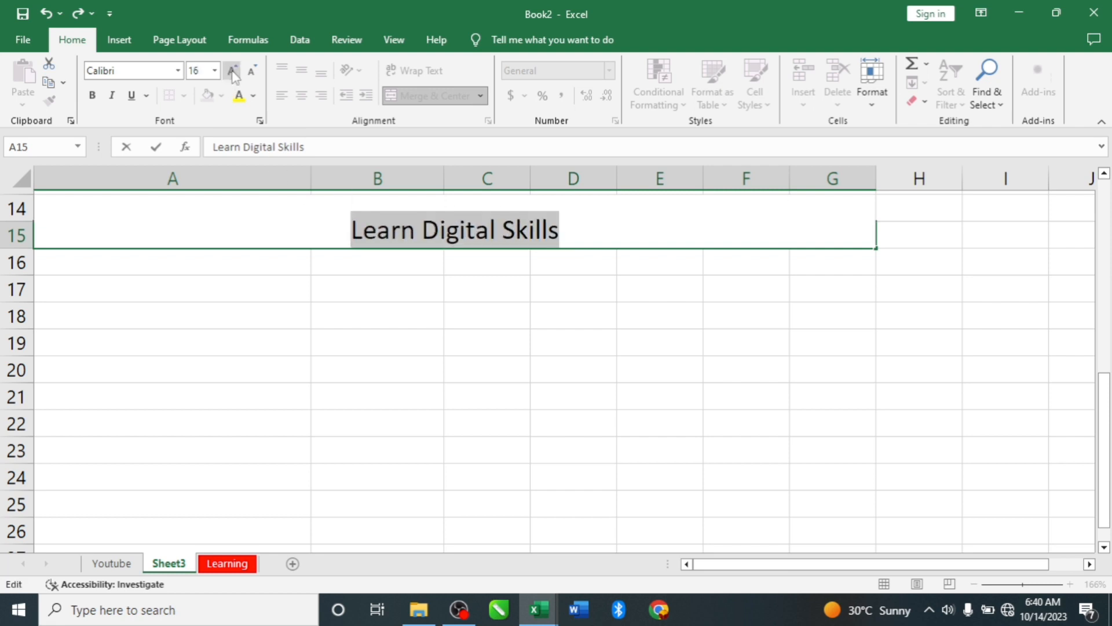
left_click(300, 346)
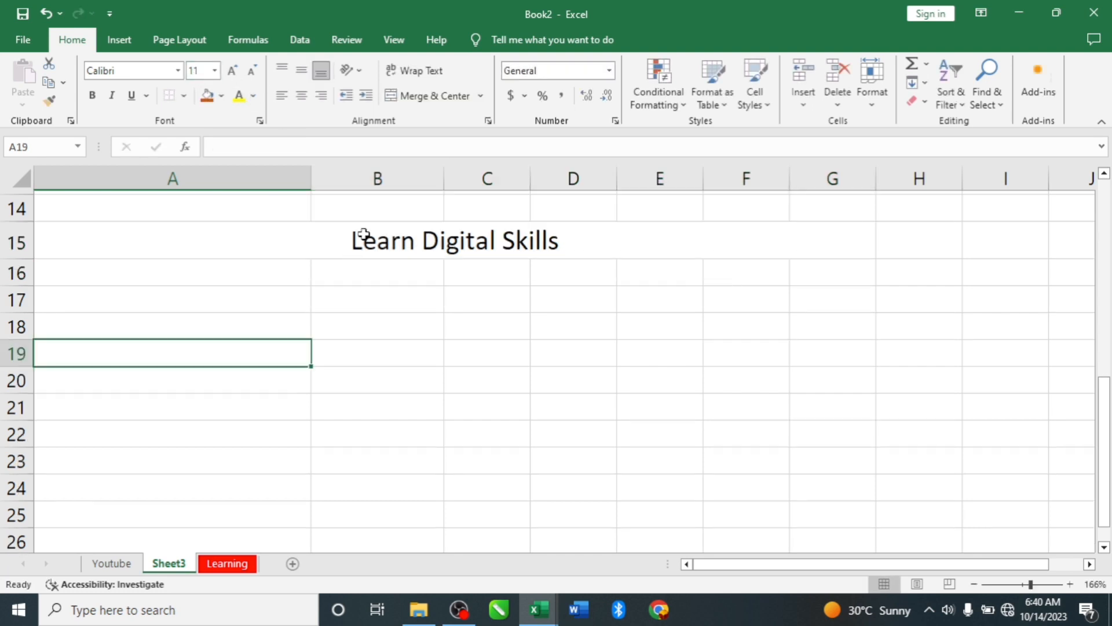
left_click(318, 231)
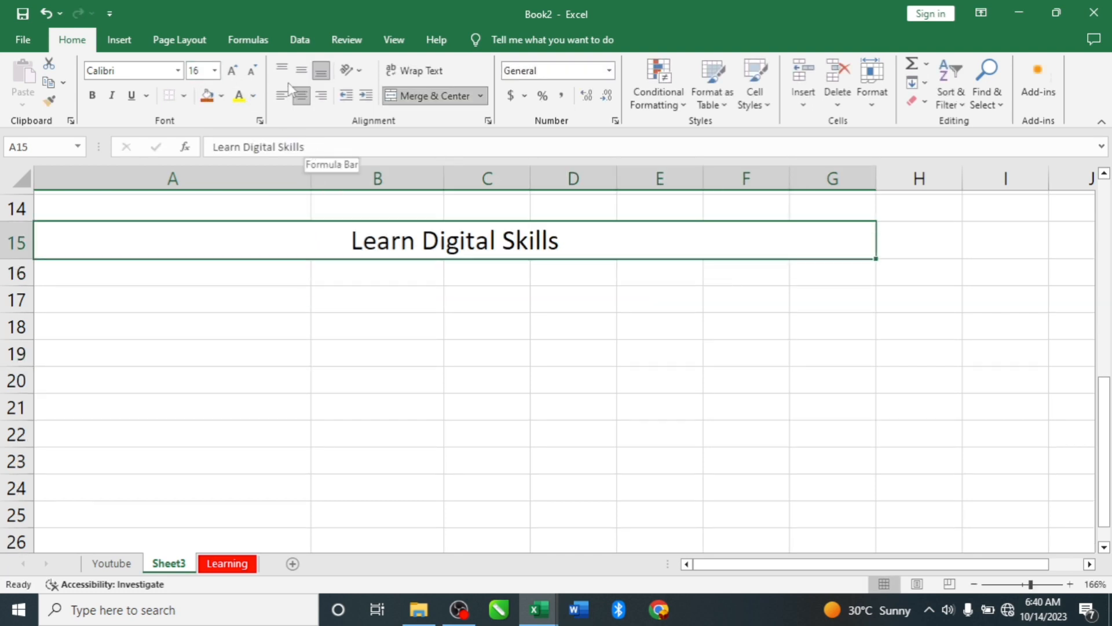
left_click(302, 71)
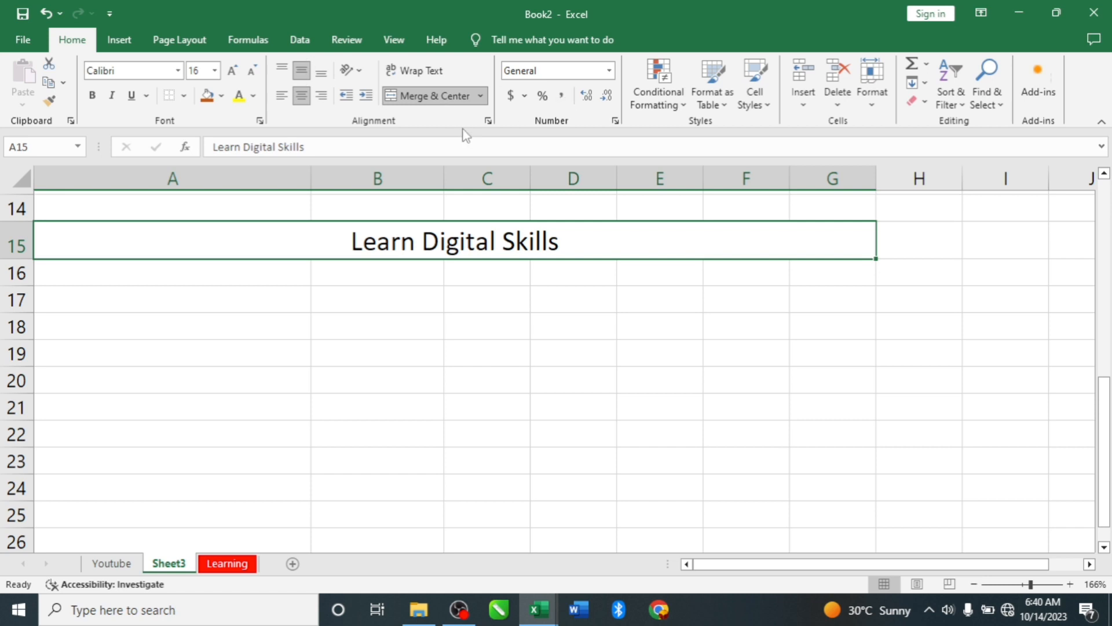
- Insert a heart shape over columns E and F starting at row 4, and shrink it to about 0.57" by 0.57"
scroll(462, 273, "up", 5)
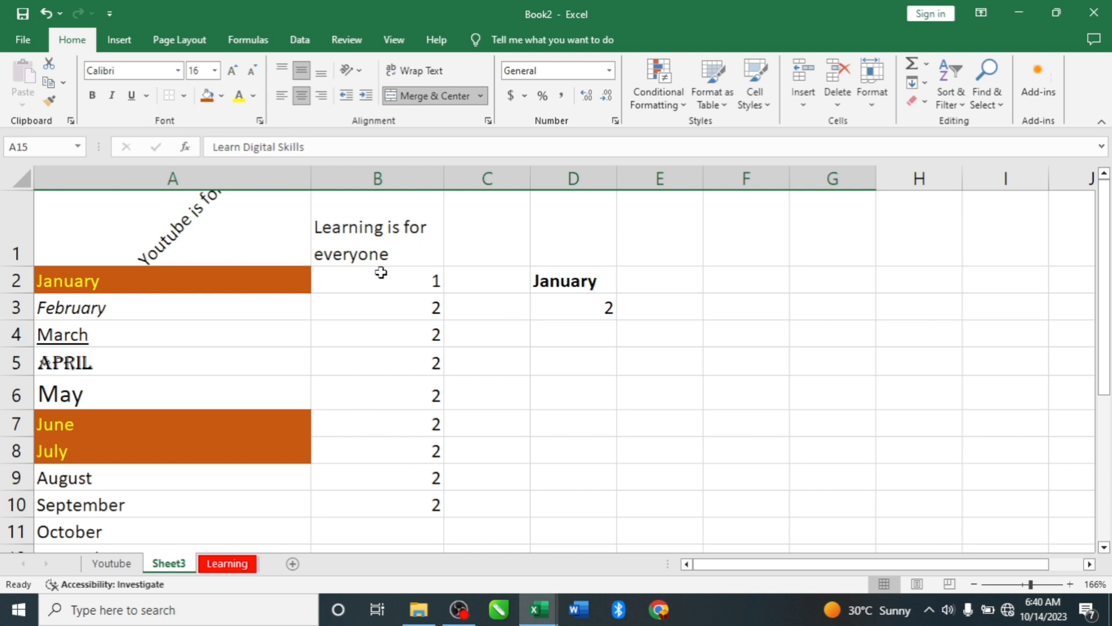
left_click(128, 45)
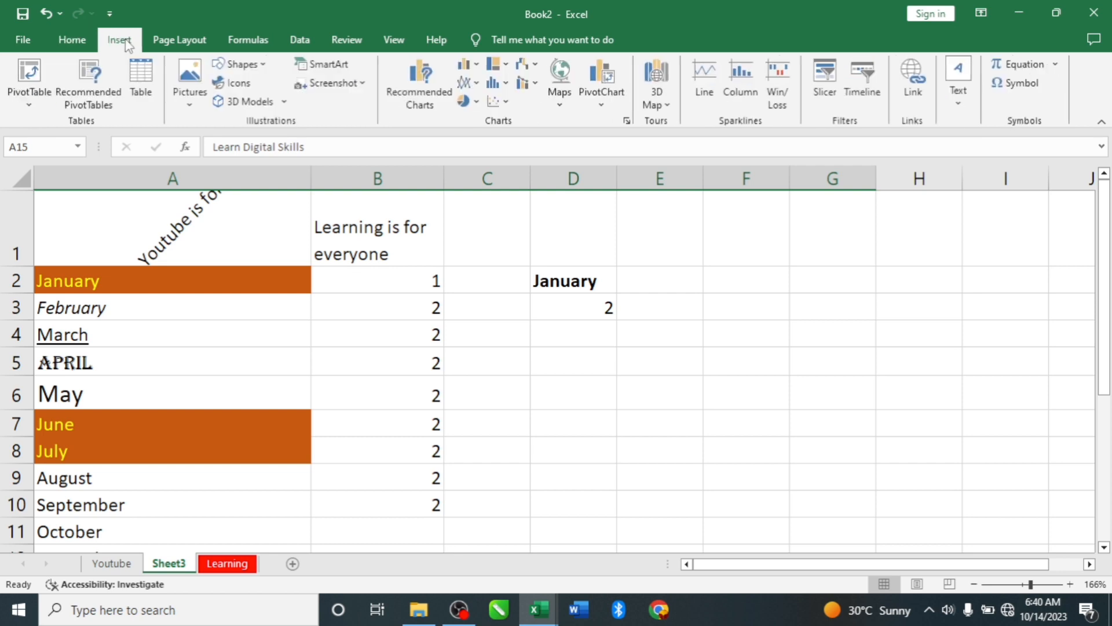
left_click(193, 106)
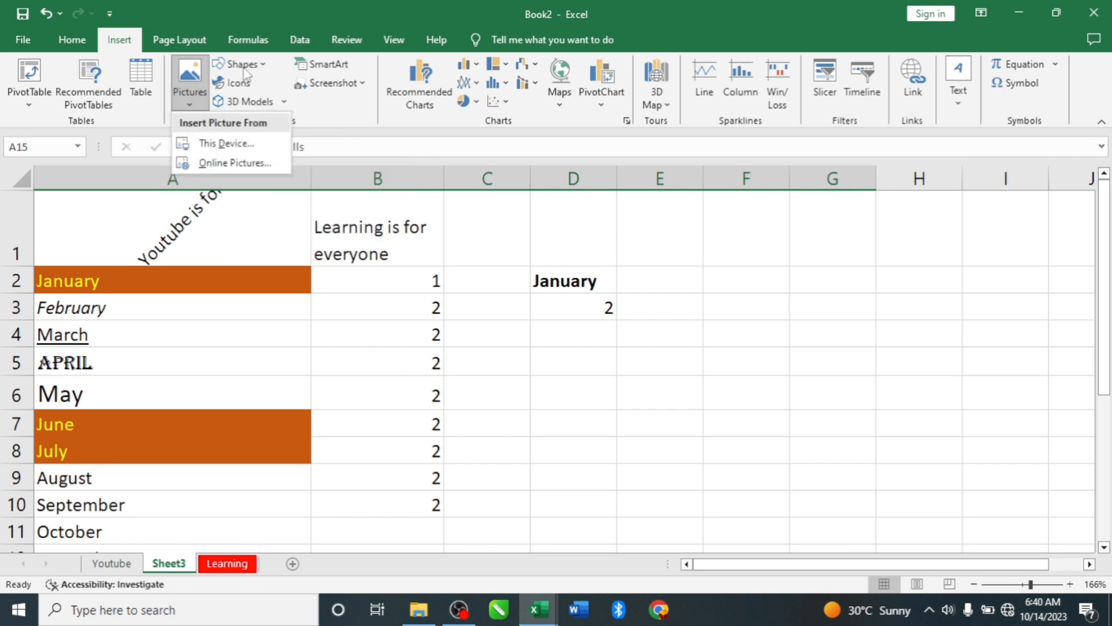
left_click(346, 114)
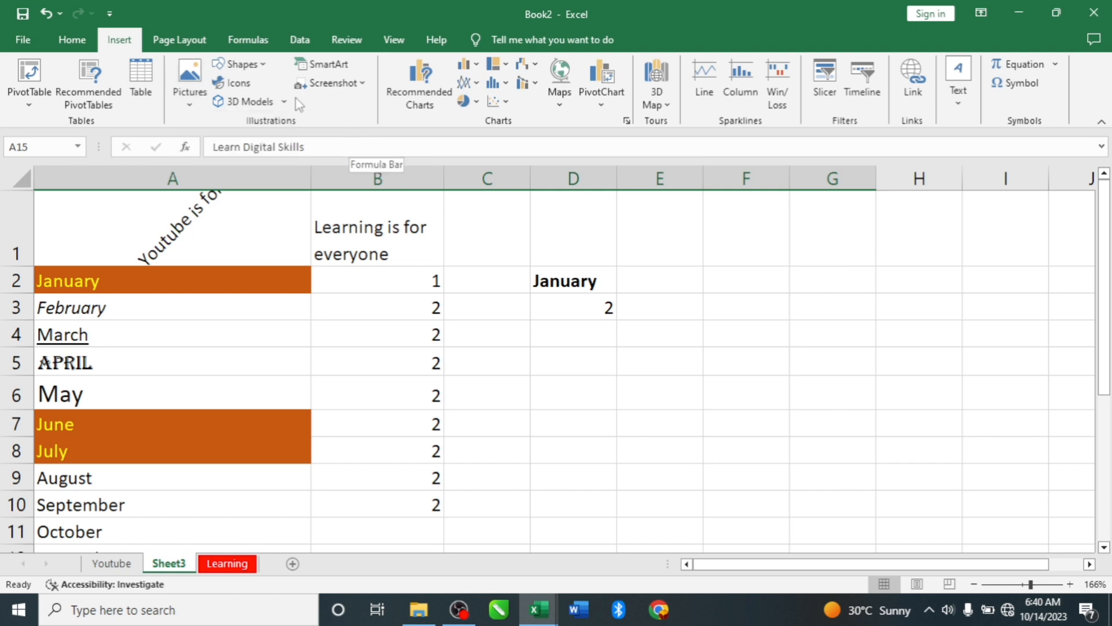
left_click(248, 68)
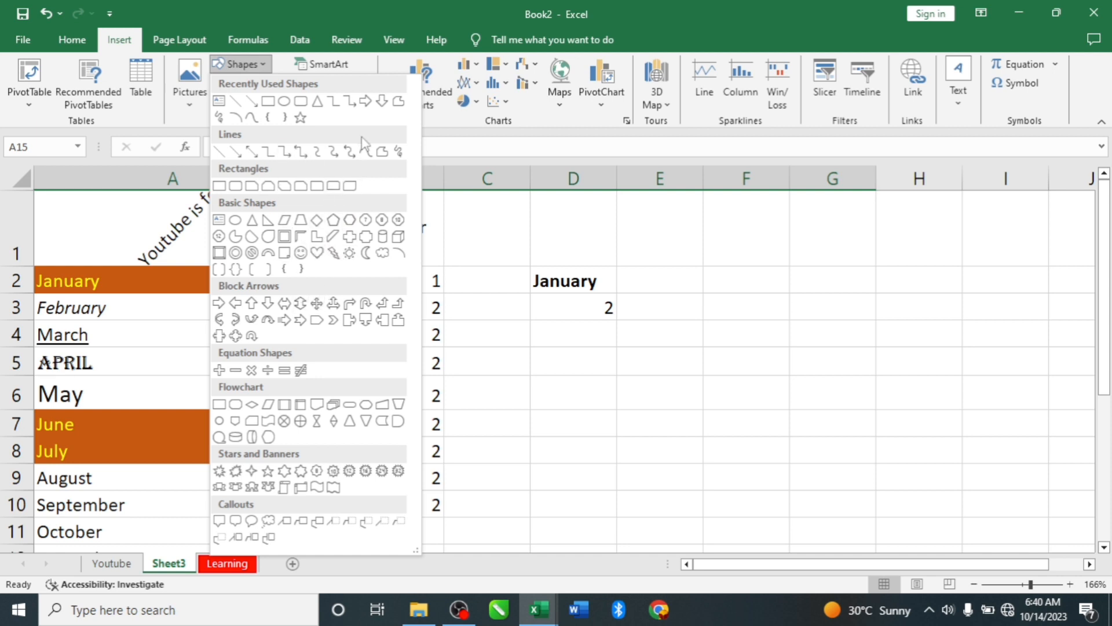
left_click(319, 255)
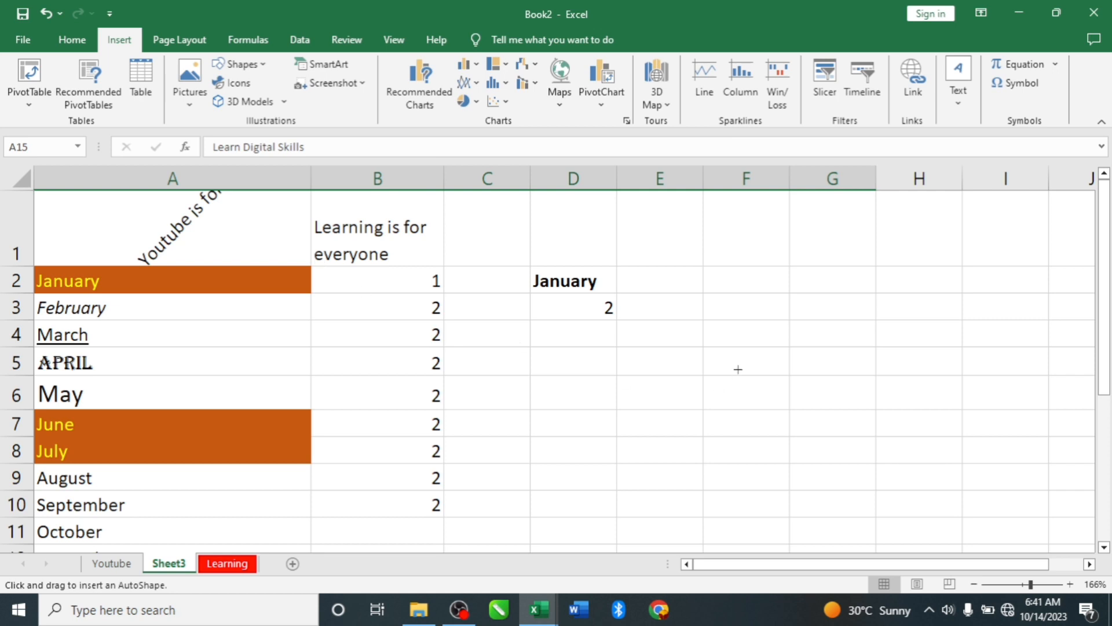
left_click(642, 328)
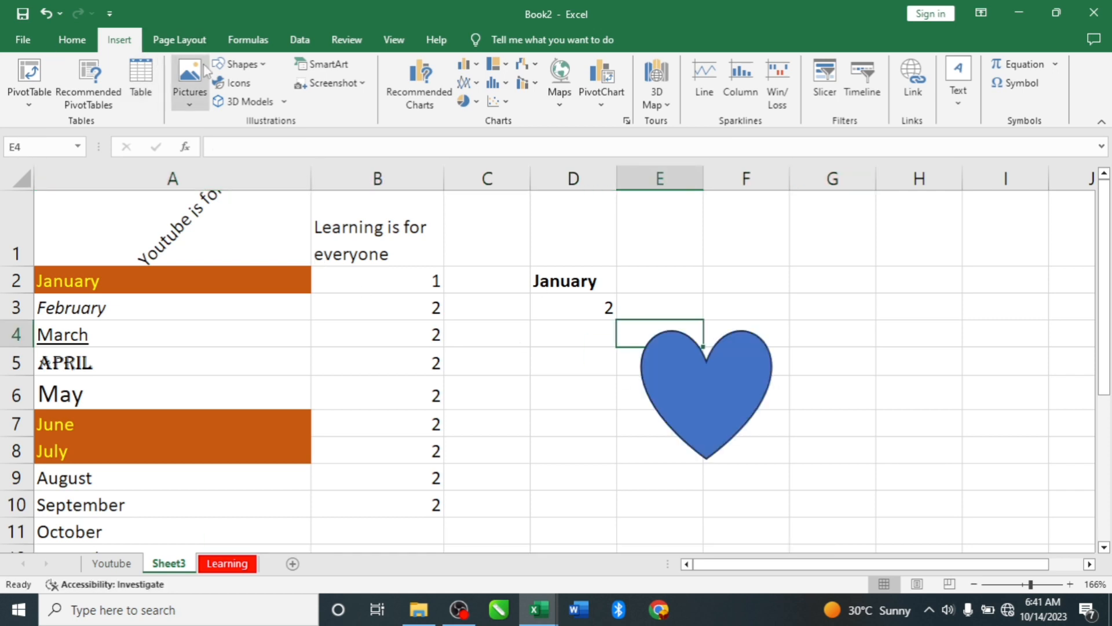
left_click(751, 381)
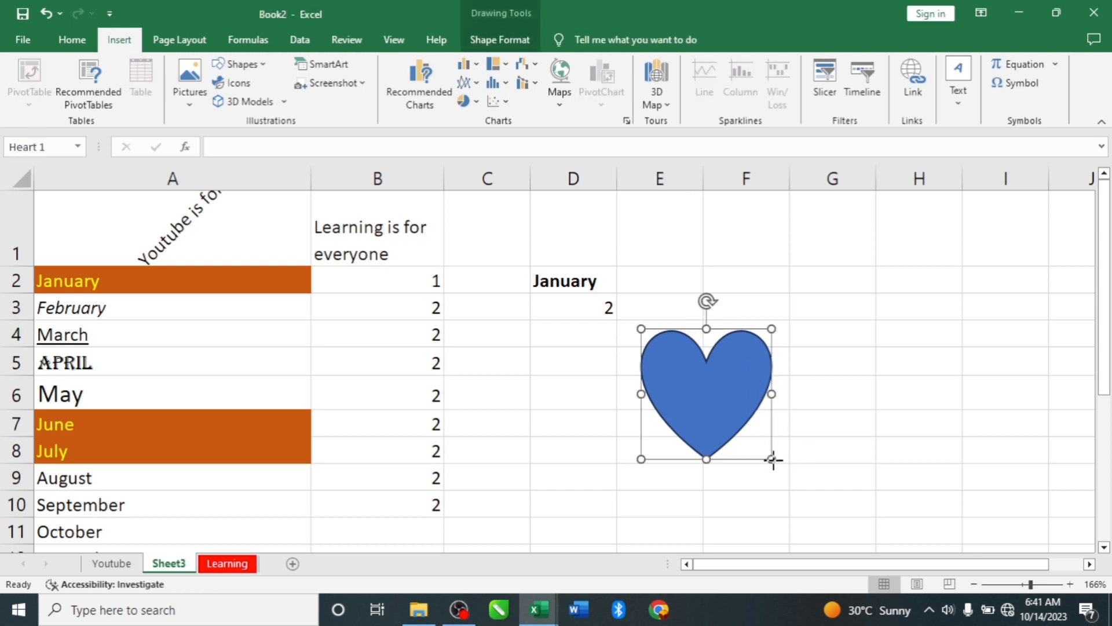
left_click_drag(773, 459, 716, 372)
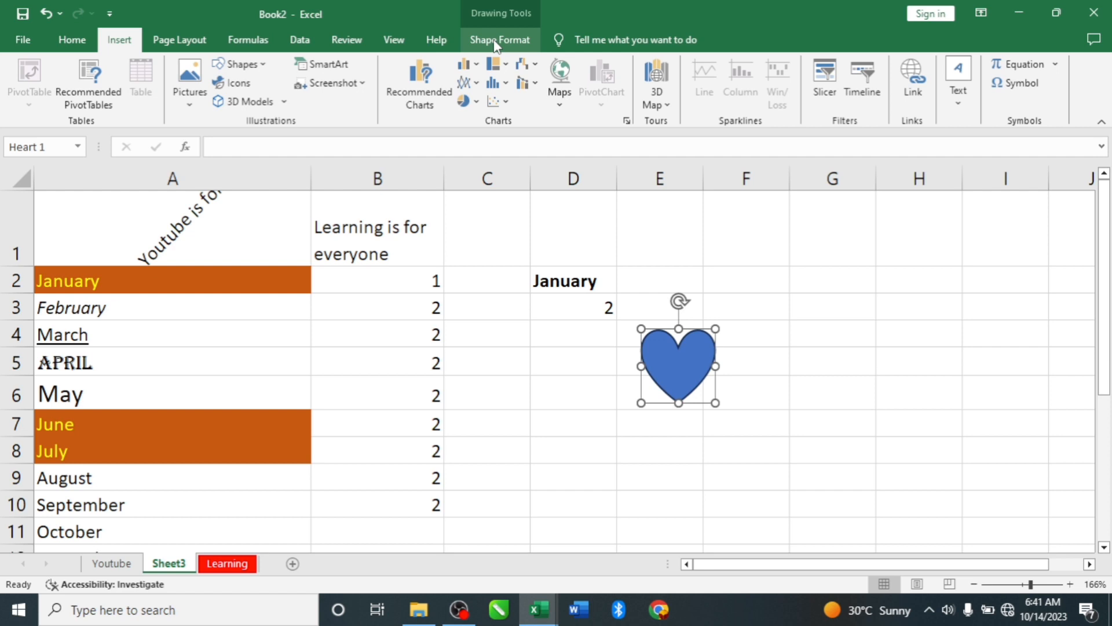
- Fill the heart shape with the dark orange theme color
double_click(681, 363)
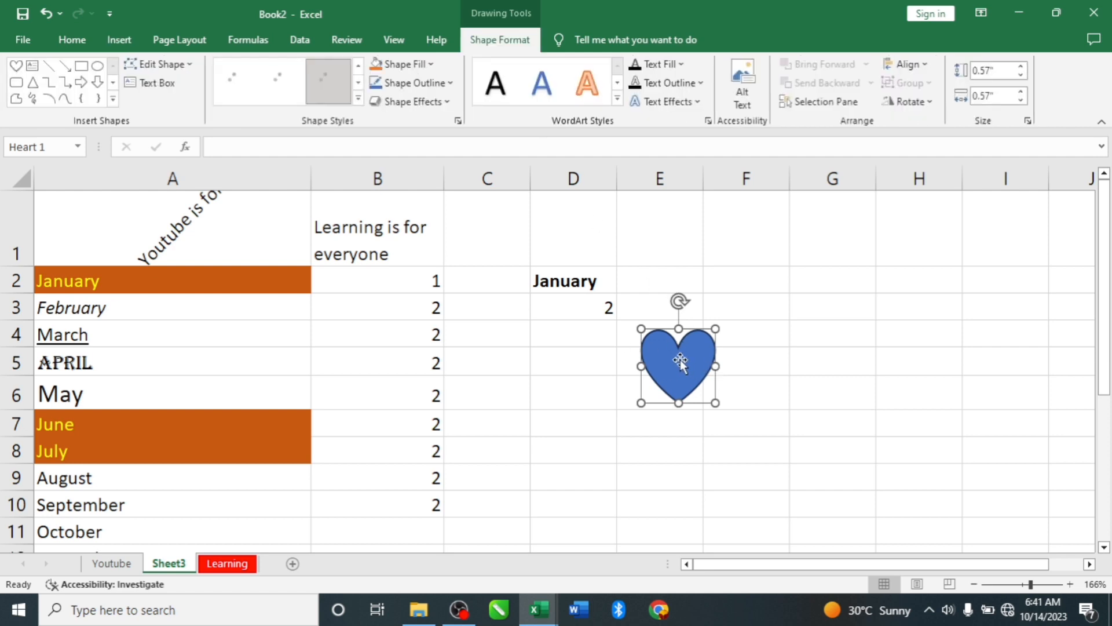
left_click(399, 65)
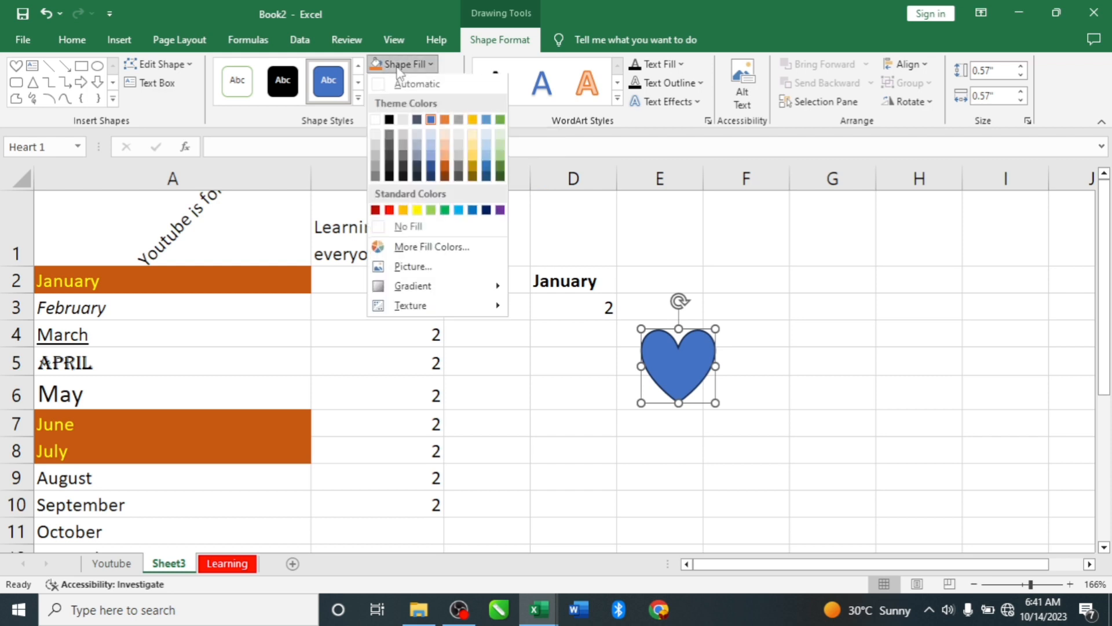
left_click(445, 173)
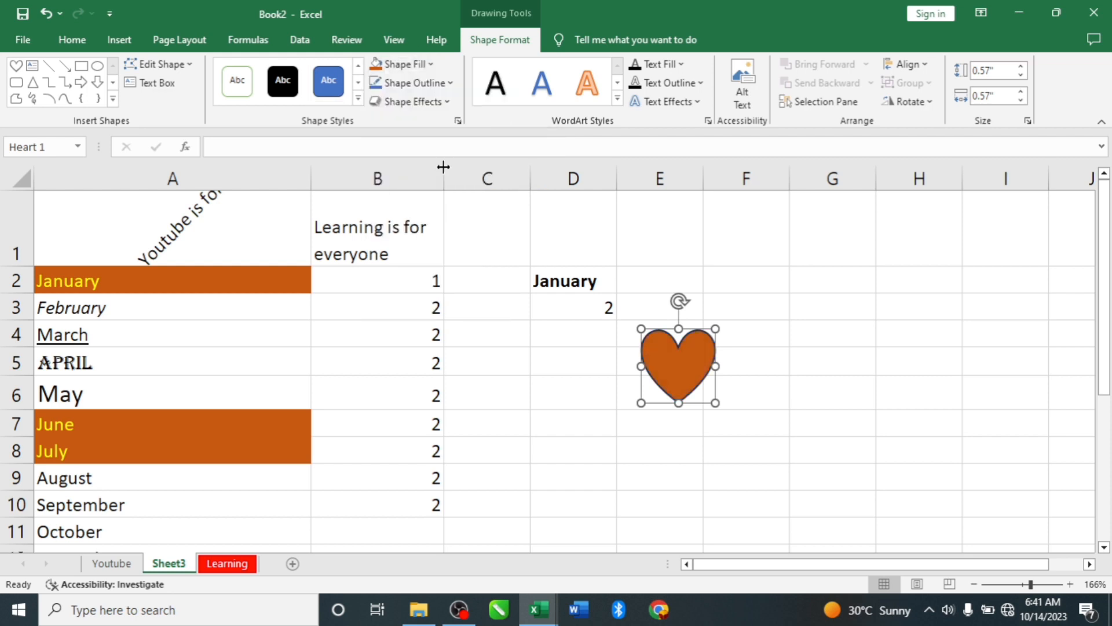
- Look through the outline colors, shape effects and WordArt styles available for the heart shape, leaving its formatting as it is
left_click(423, 83)
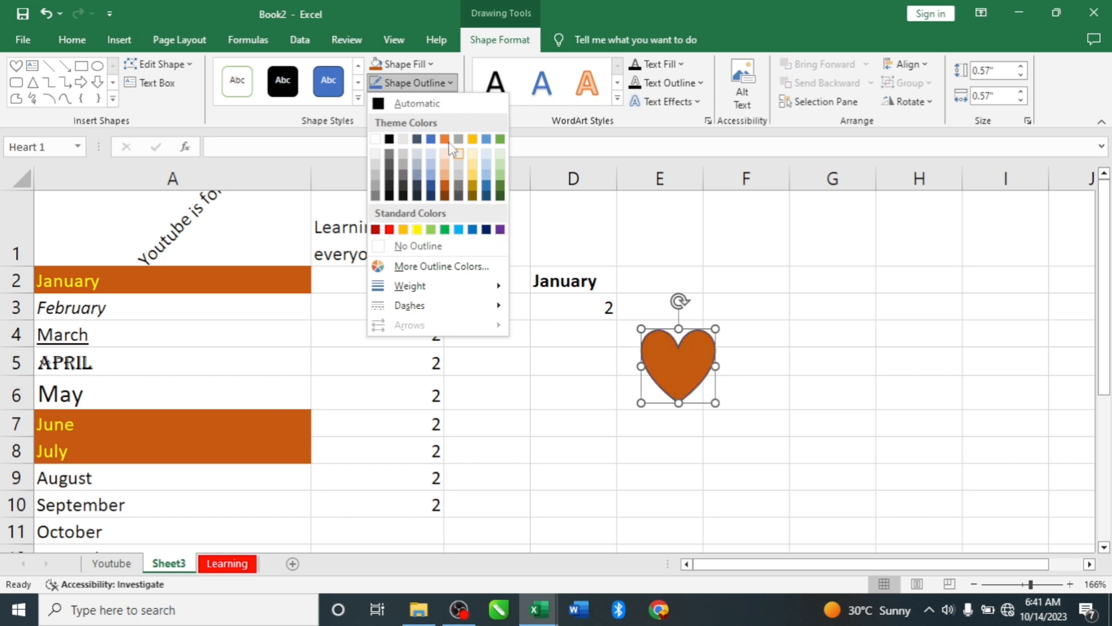
left_click(545, 140)
left_click(424, 104)
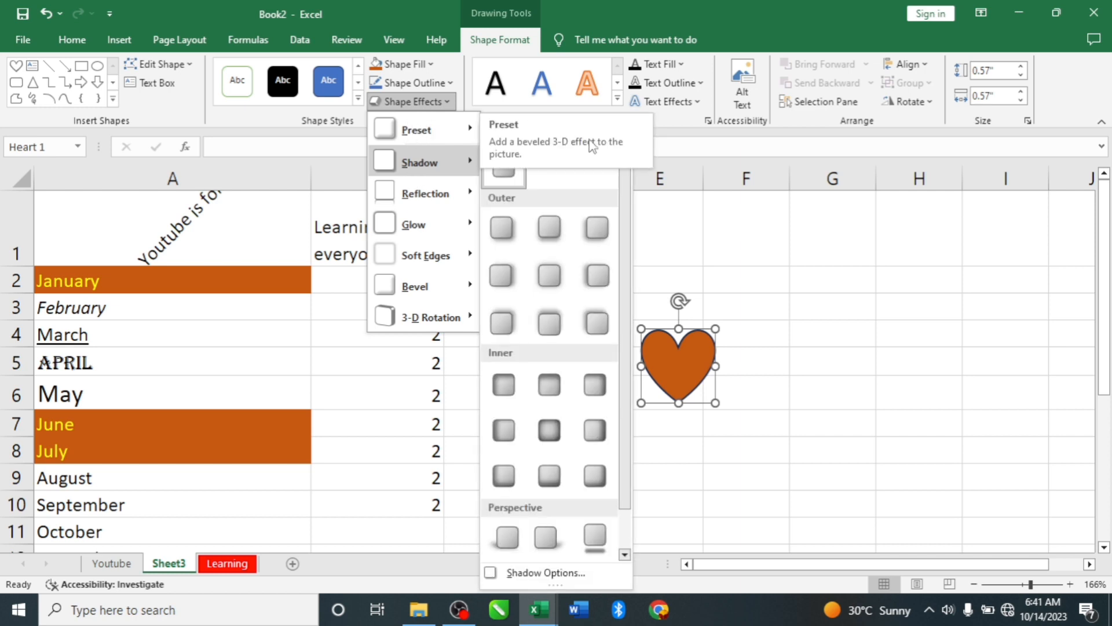
left_click(782, 229)
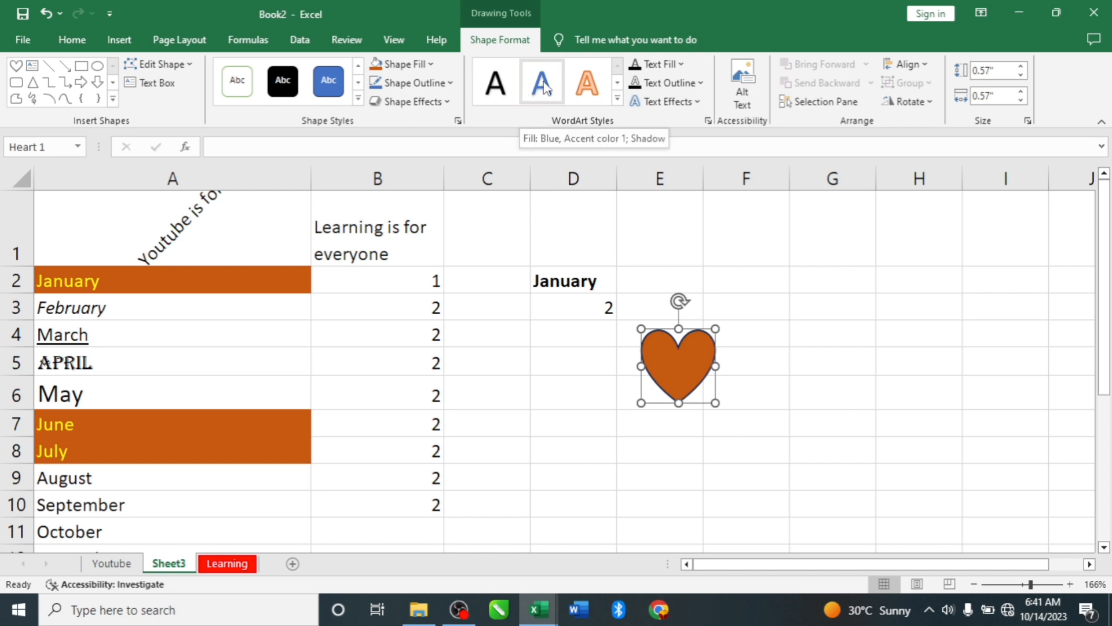
left_click(618, 99)
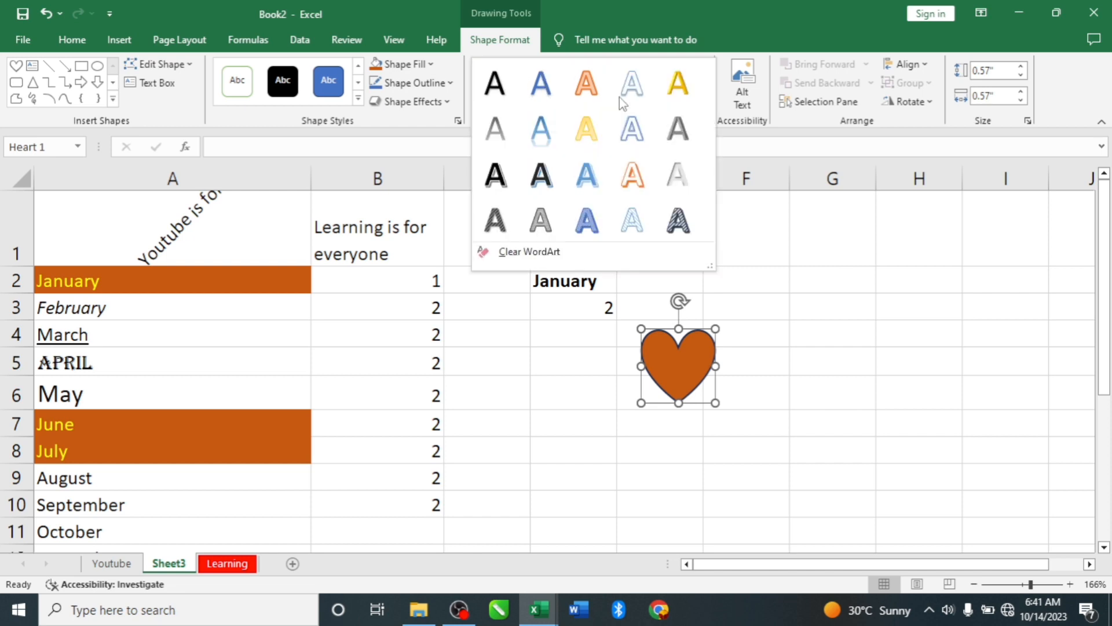
left_click(157, 311)
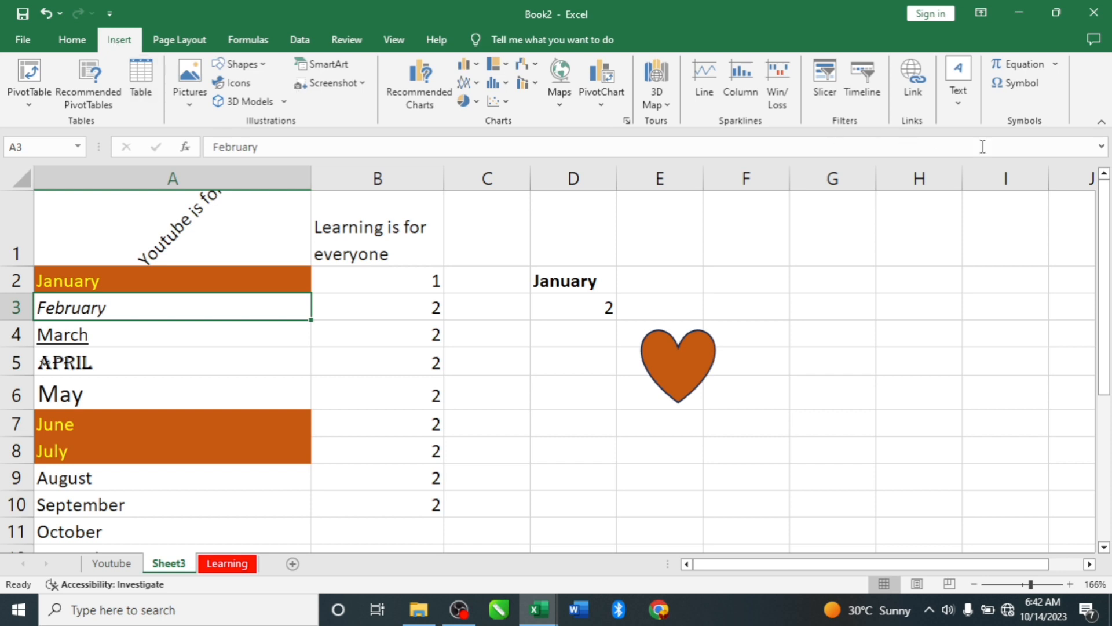
- Add the WordArt command to the Quick Access Toolbar
left_click(959, 97)
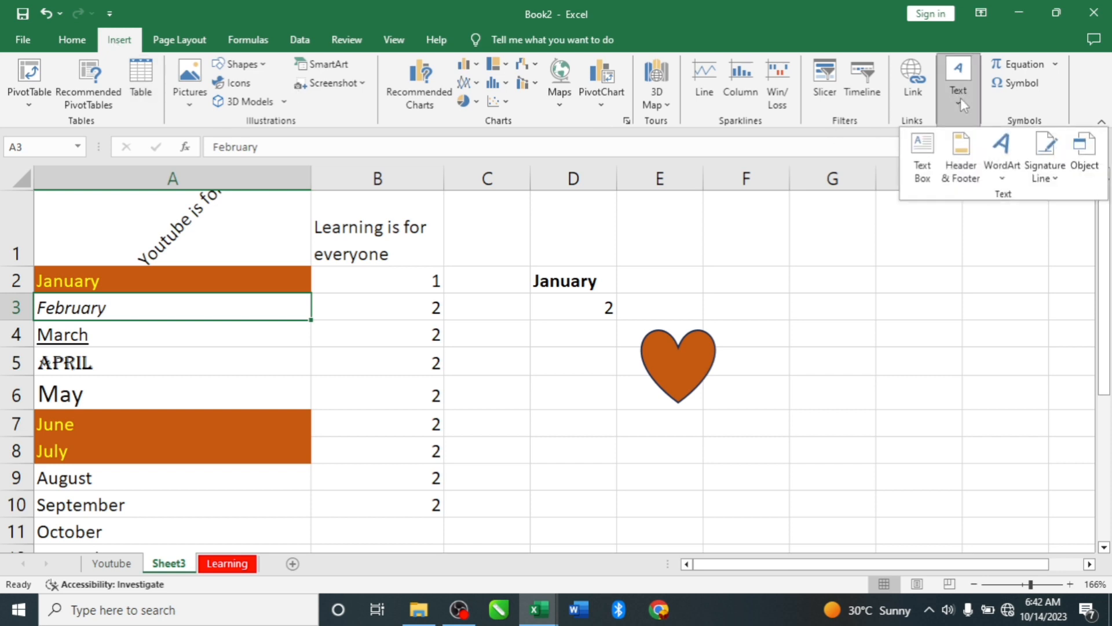
left_click(1004, 165)
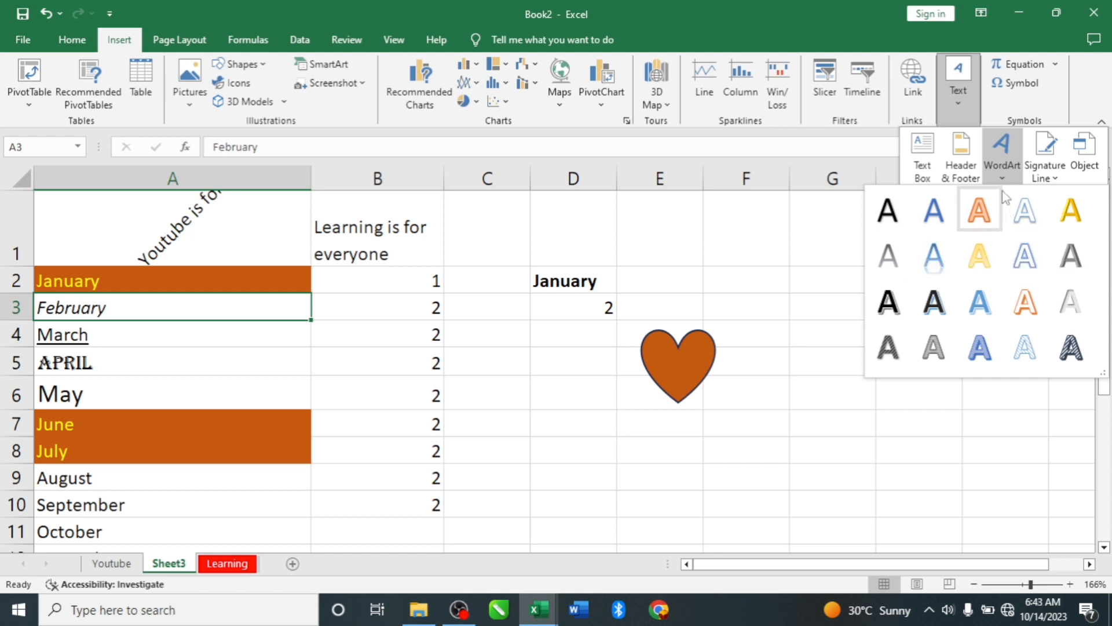
left_click(1006, 142)
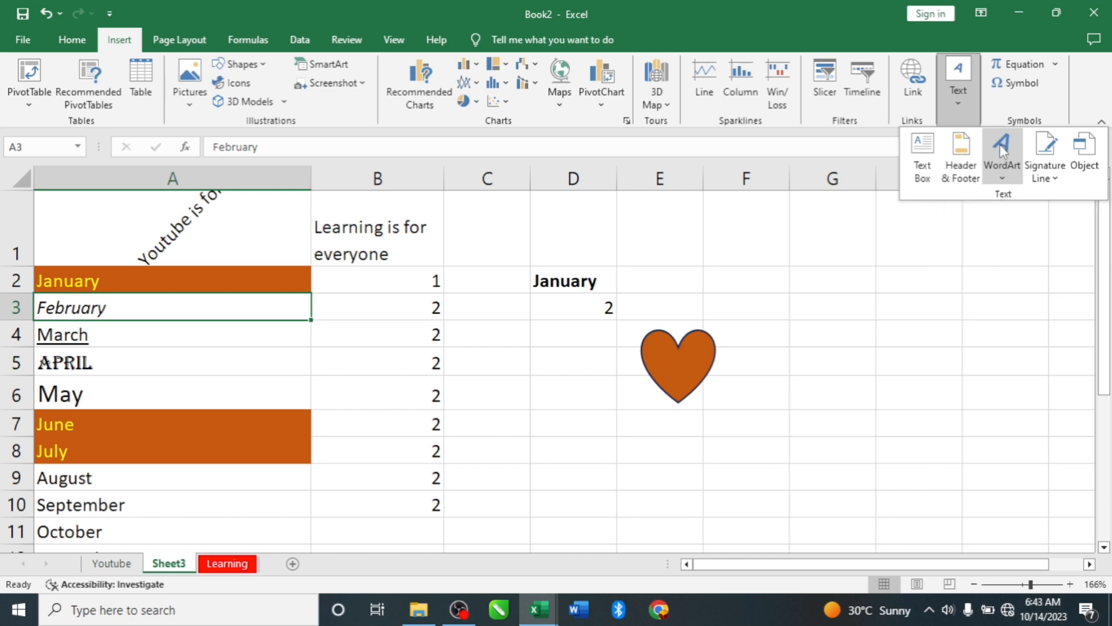
right_click(1000, 145)
left_click(914, 156)
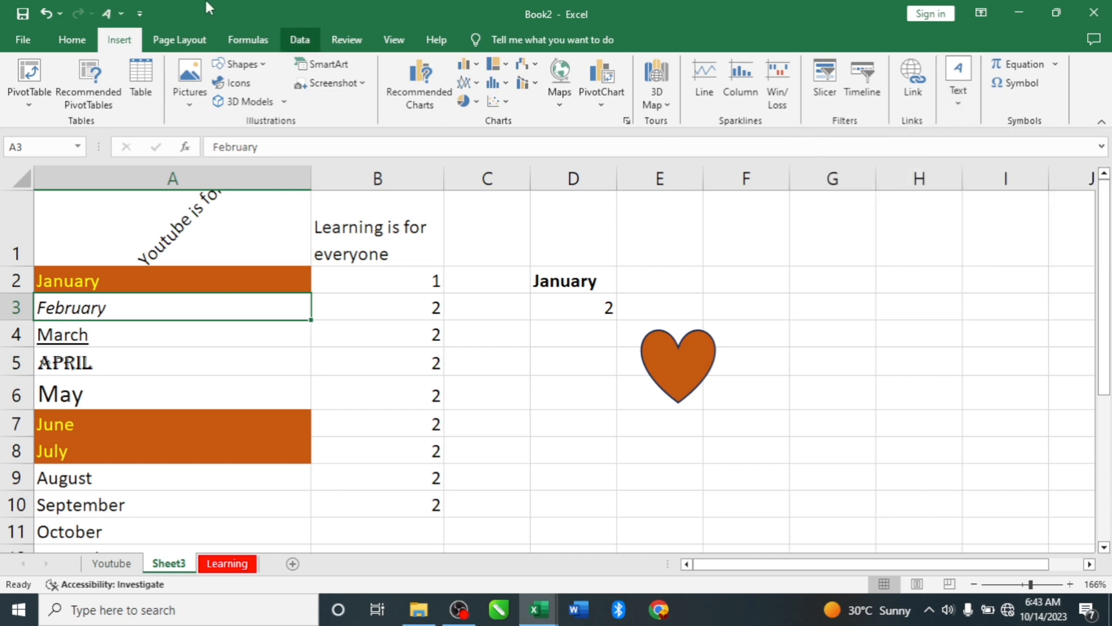
left_click(120, 13)
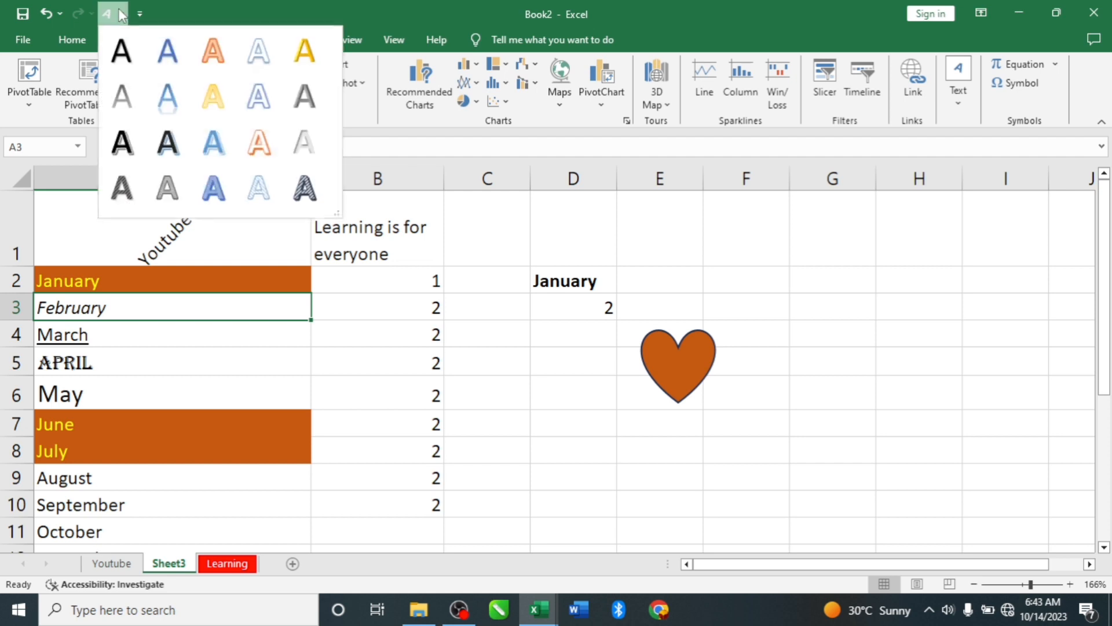
left_click(259, 148)
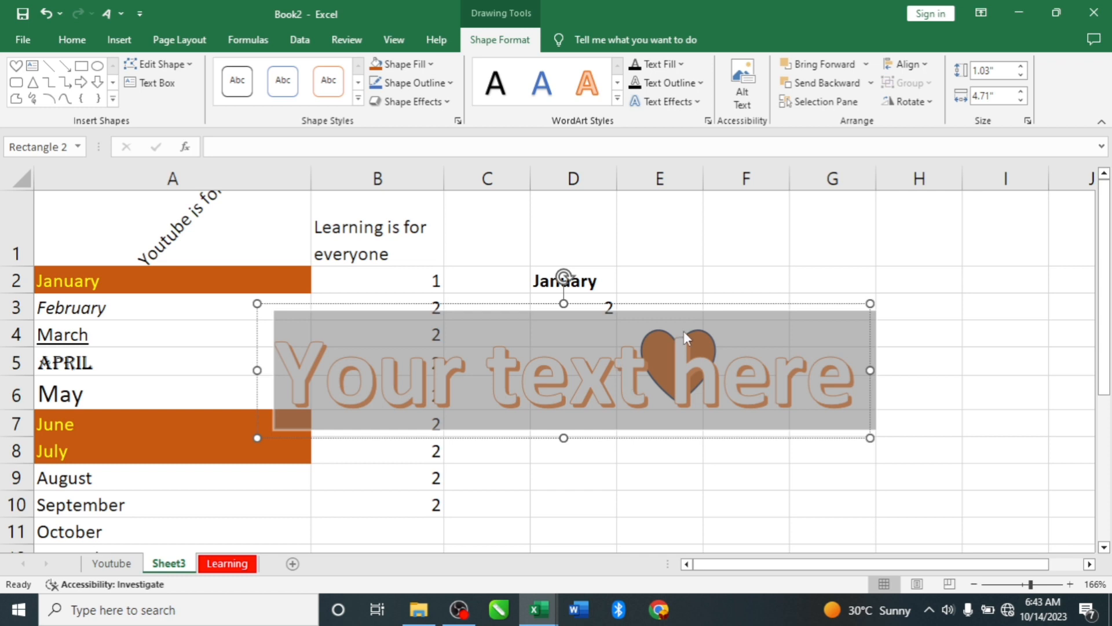
key("ctrl+z")
- Insert a WordArt in the gray beveled style and replace its placeholder text with "tn nm , m, m"
left_click(120, 13)
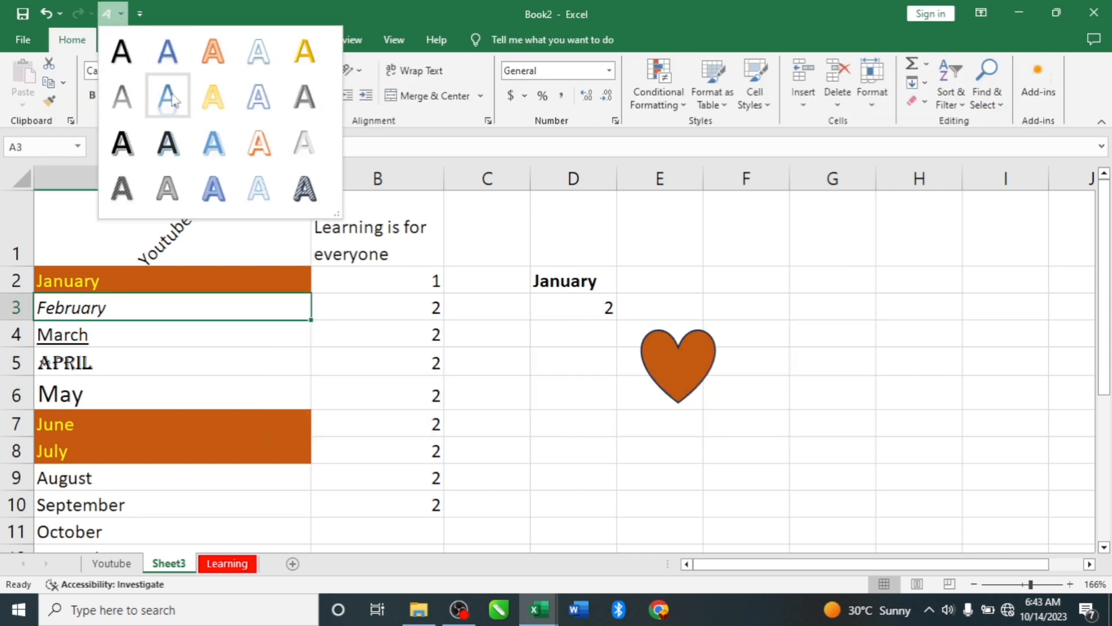
left_click(168, 188)
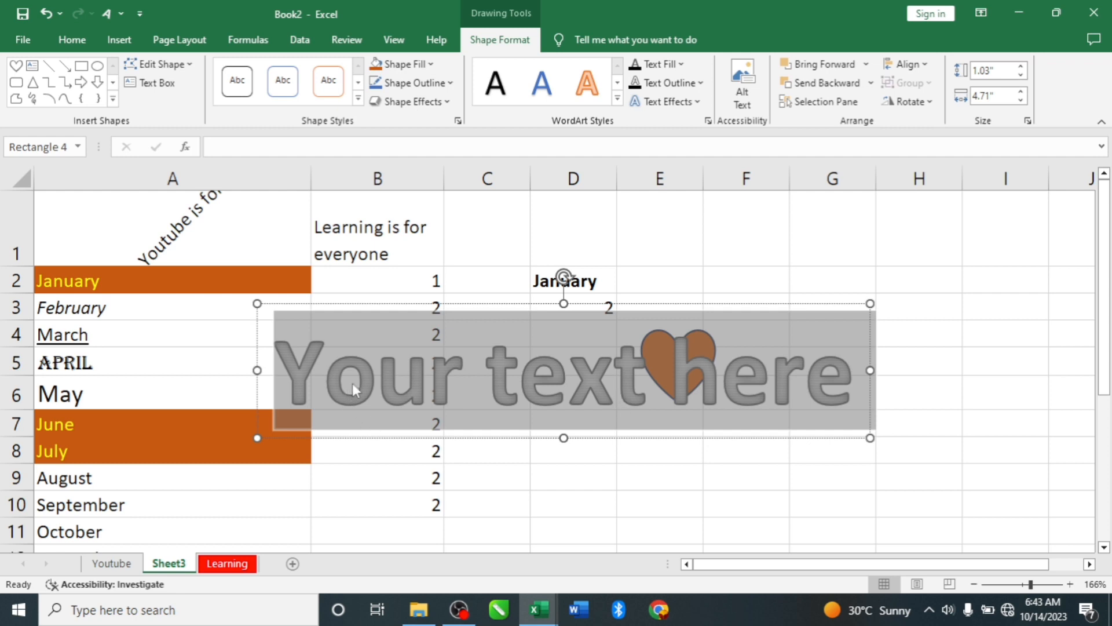
double_click(366, 371)
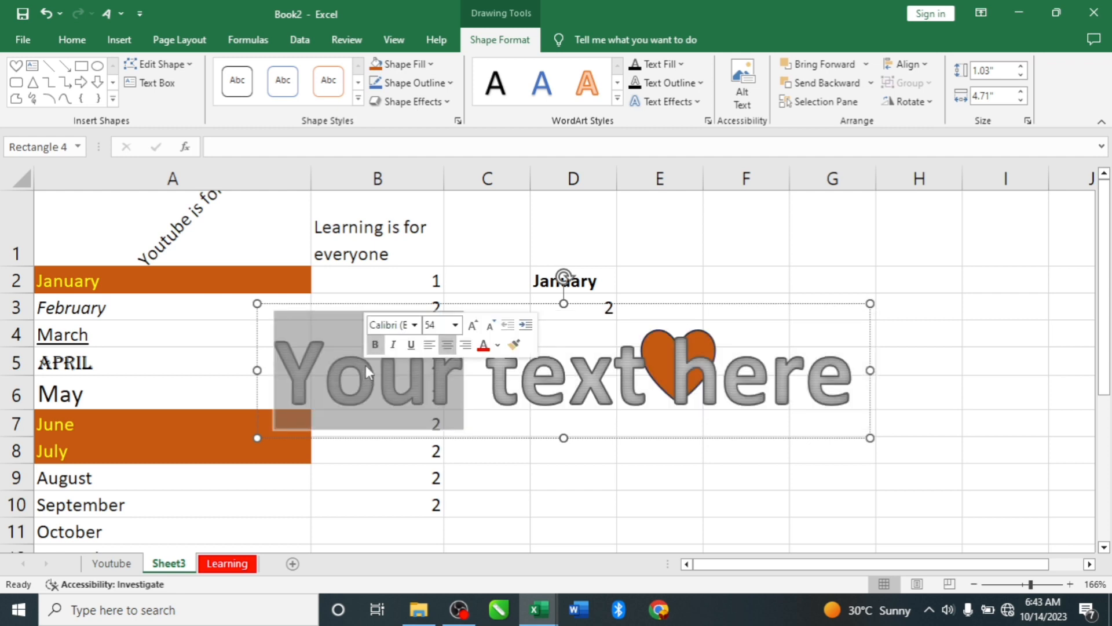
key("ctrl+a")
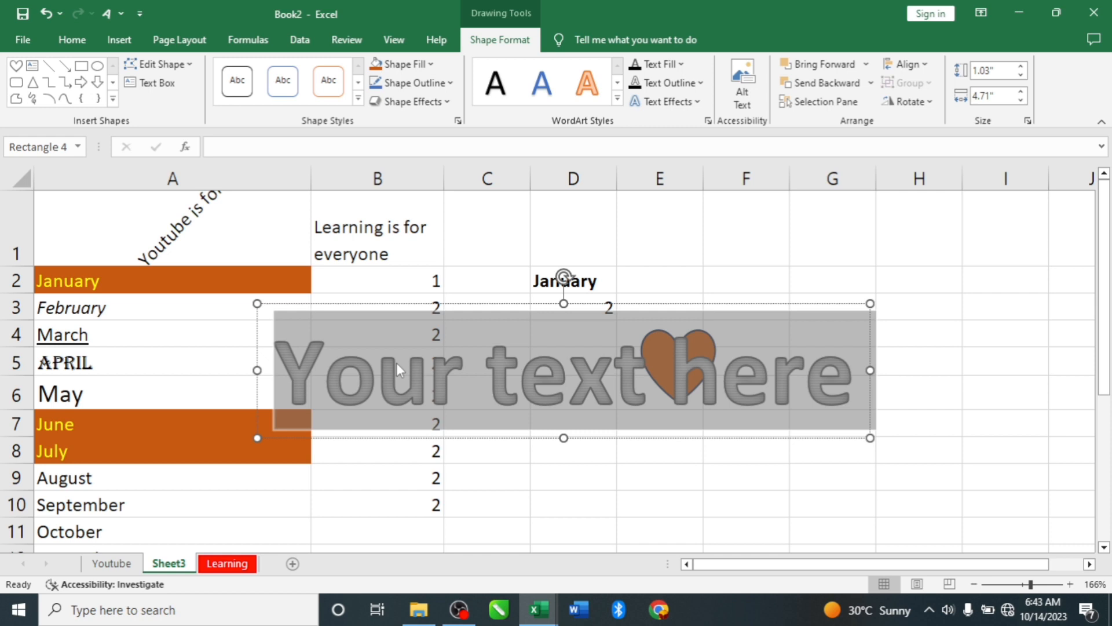
type("t")
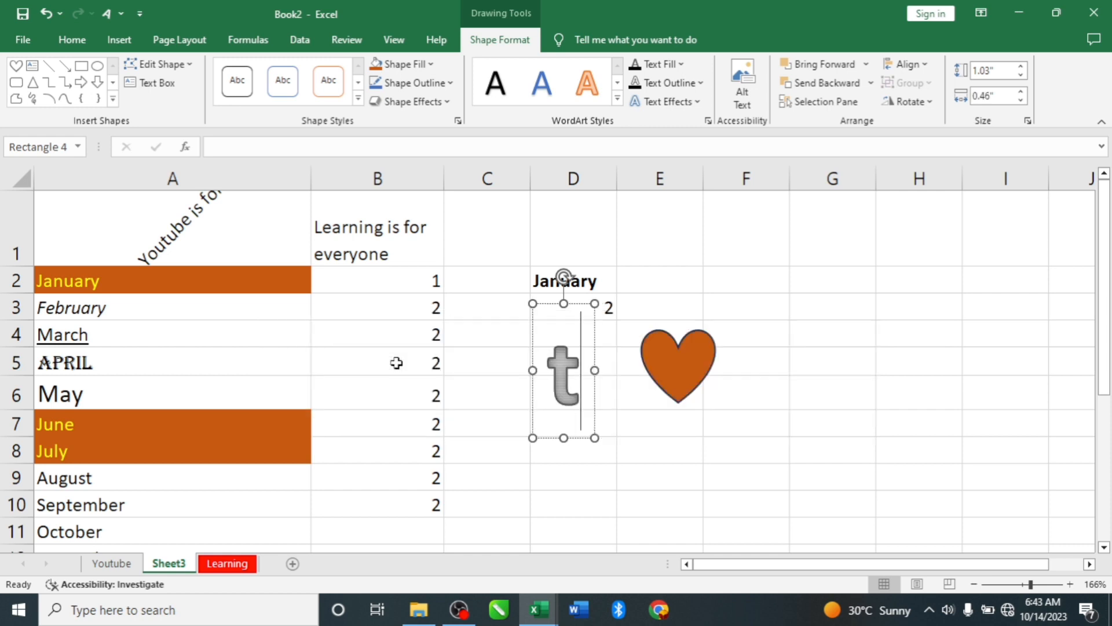
type("n nm , m, m")
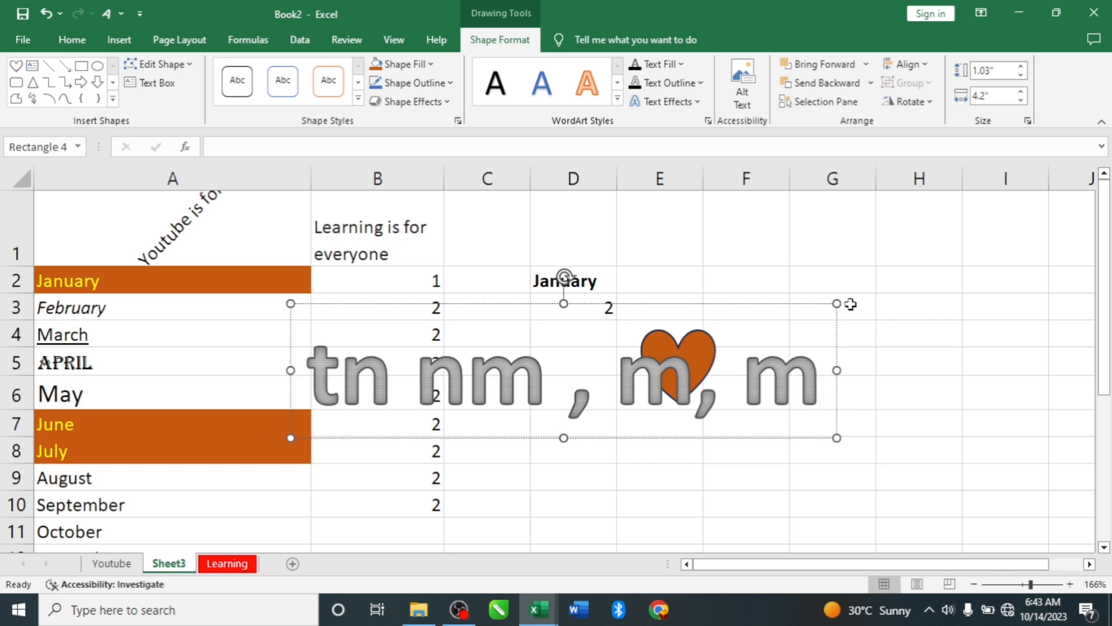
- Resize the WordArt box below the heart to about 0.59" high and 4.34" wide, and deselect it
left_click_drag(834, 304, 523, 324)
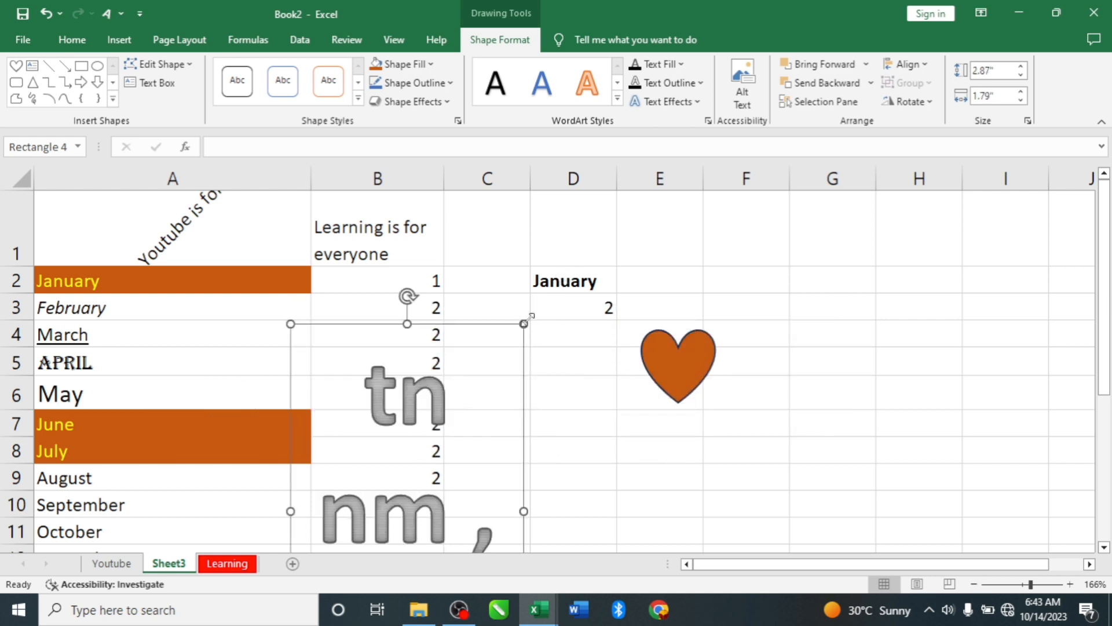
left_click_drag(523, 511, 854, 417)
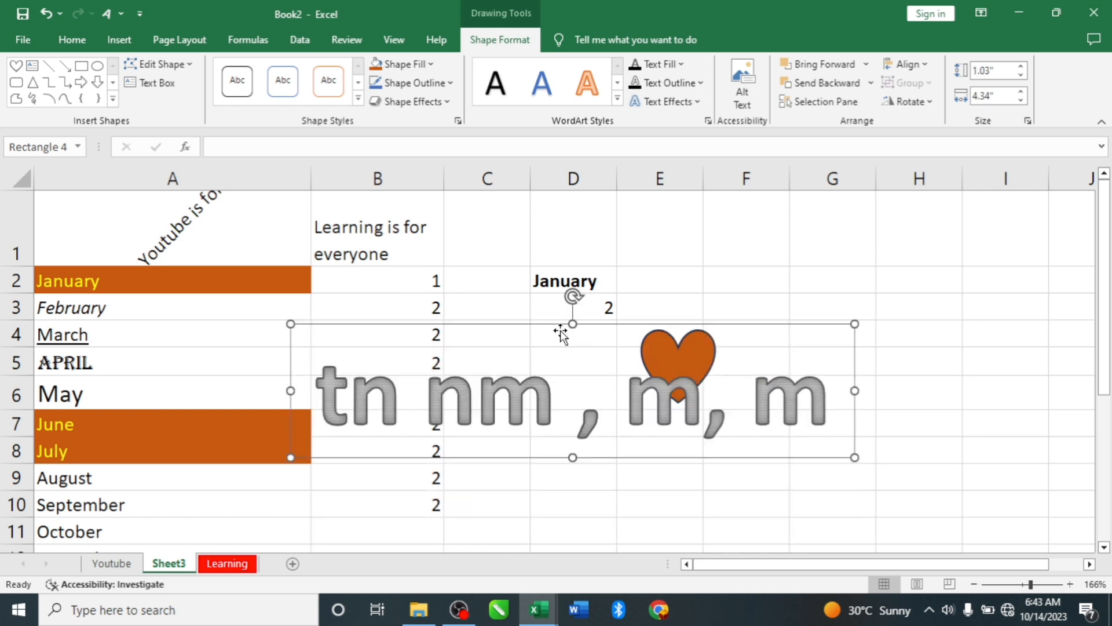
left_click_drag(574, 322, 572, 381)
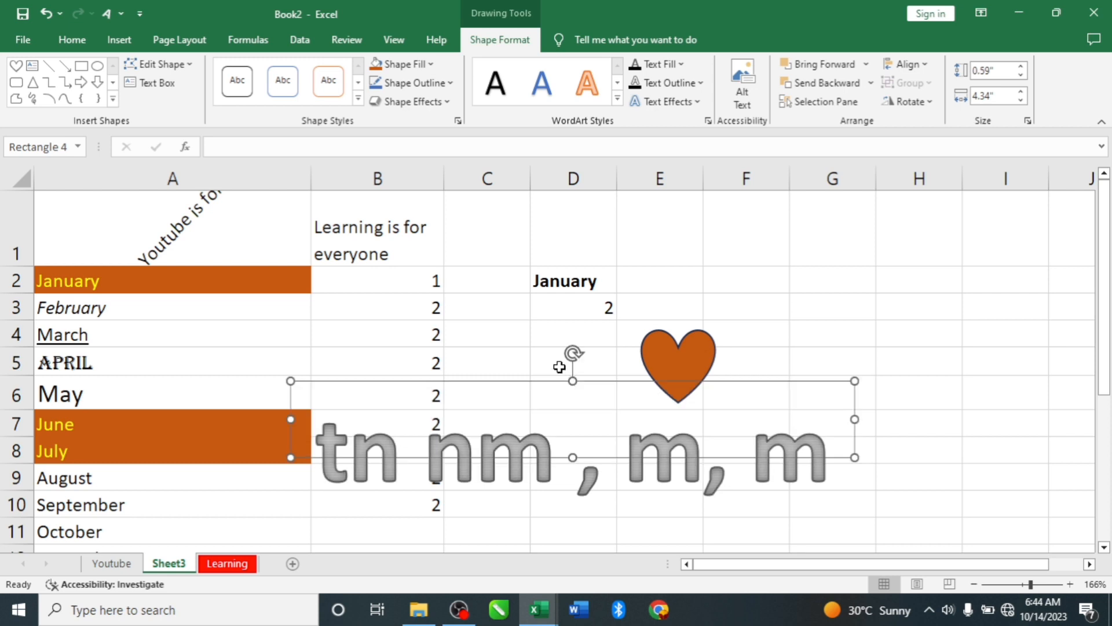
left_click(238, 355)
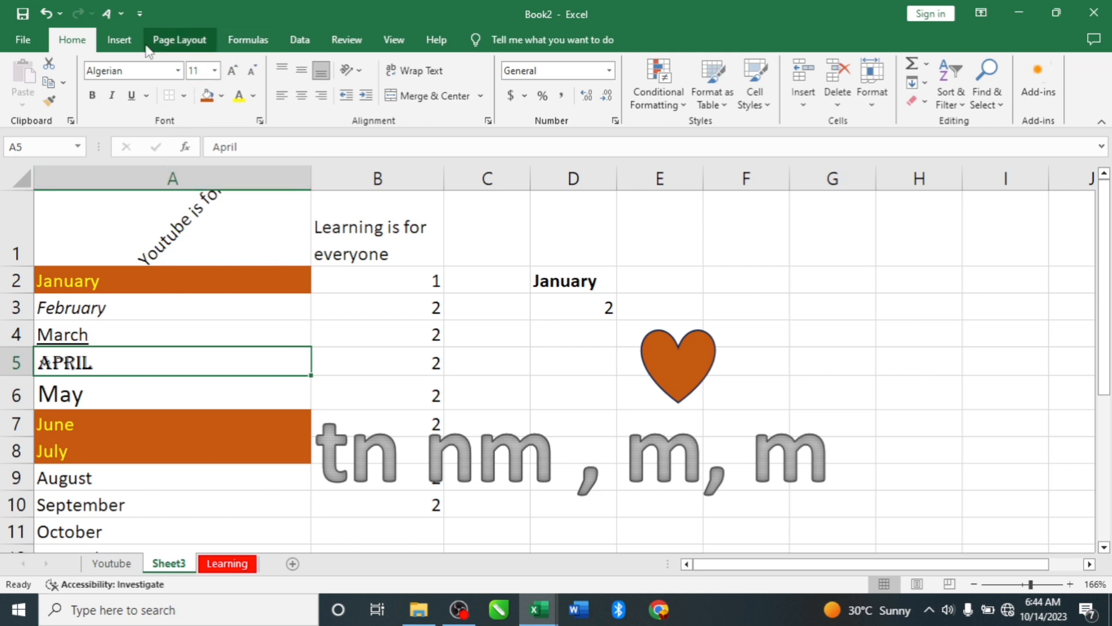
left_click(166, 42)
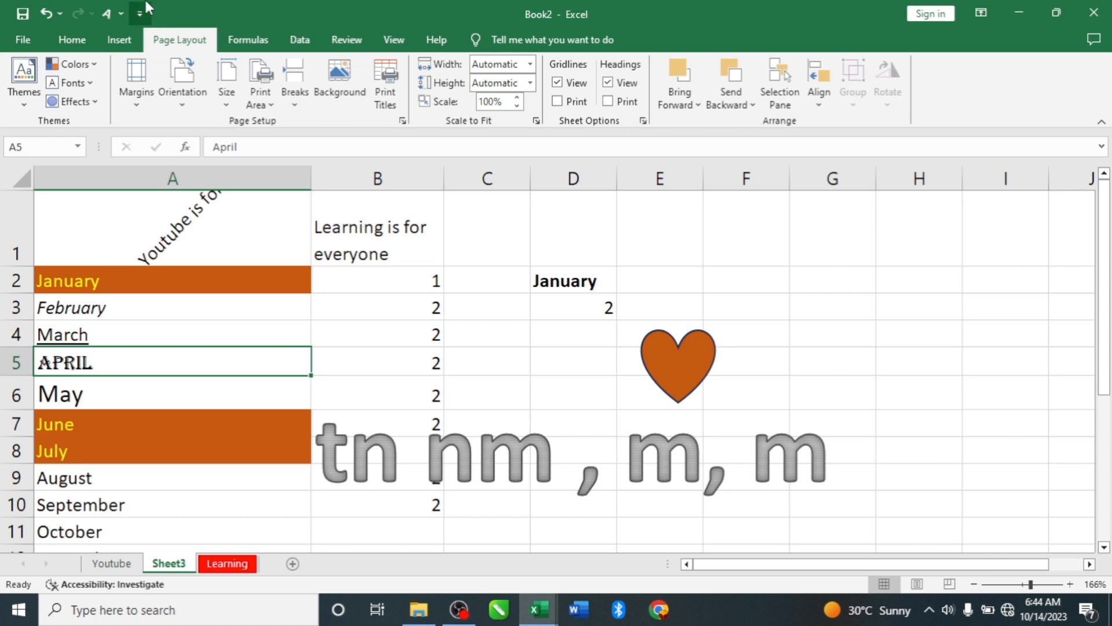
left_click(121, 39)
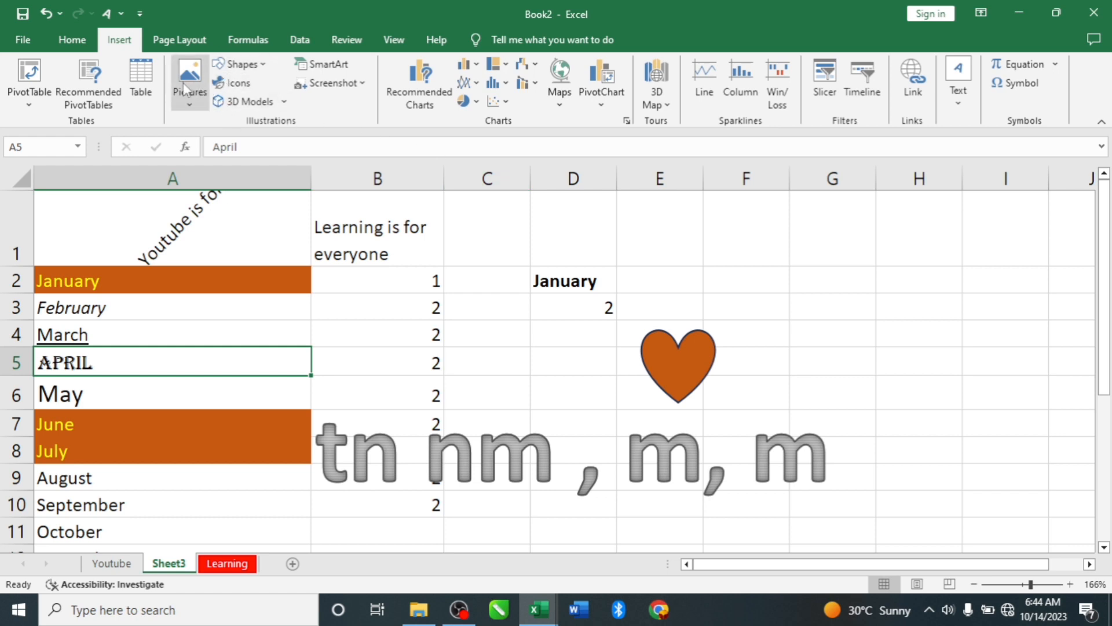
key("Up")
key("Up")
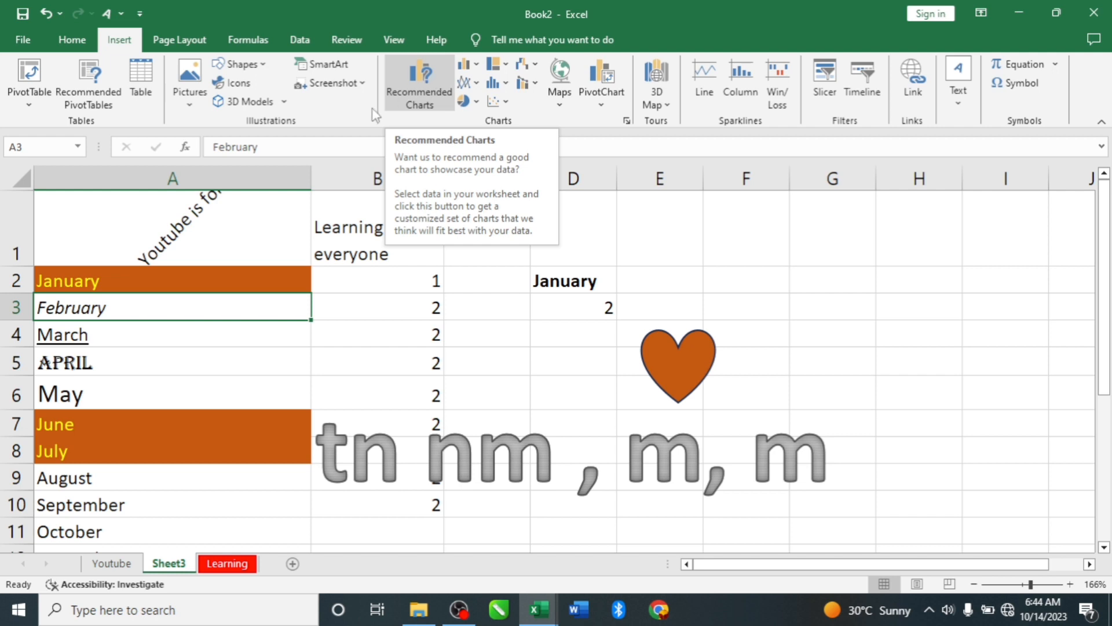
left_click(75, 47)
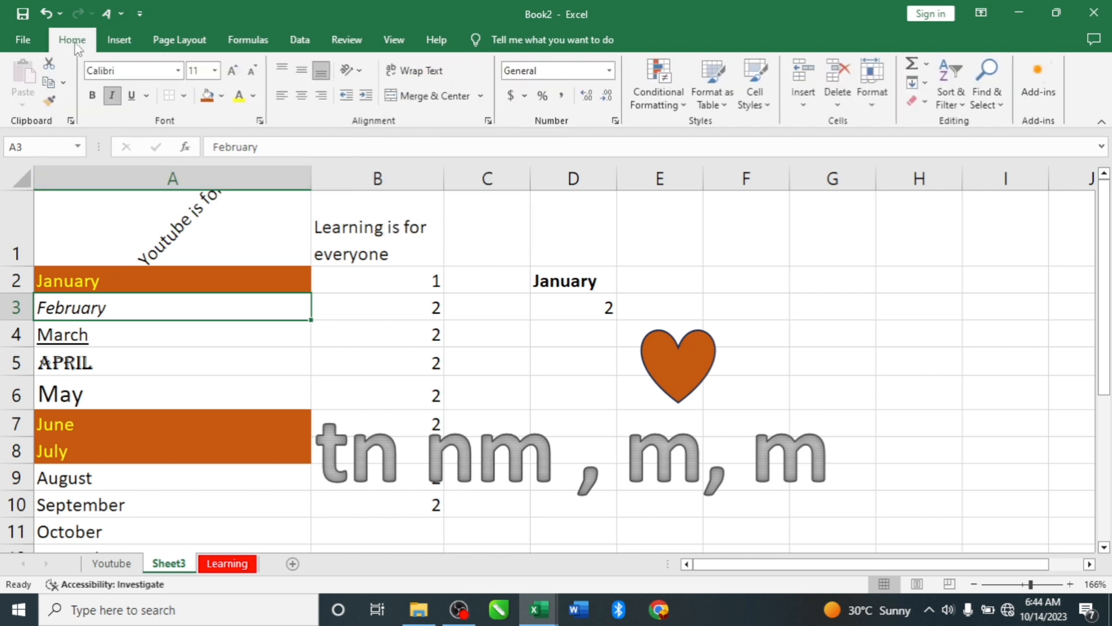